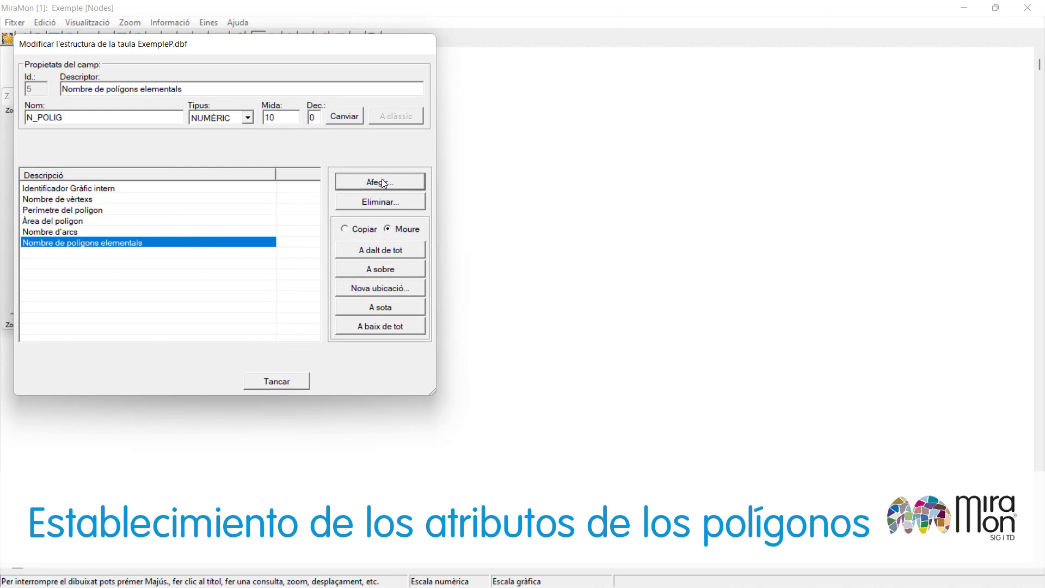
- Add a two-character text field TIPUS with descriptor Tipus to the ExempleP table, without editing the layer metadata
{"action": "left_click", "coordinate": [381, 180]}
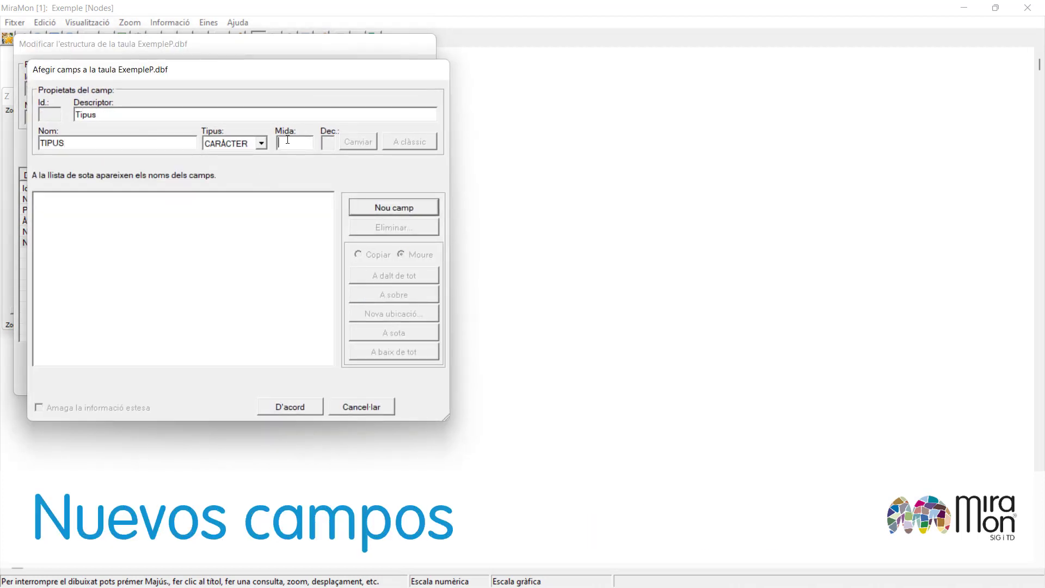
{"action": "left_click", "coordinate": [373, 208]}
{"action": "left_click", "coordinate": [295, 411]}
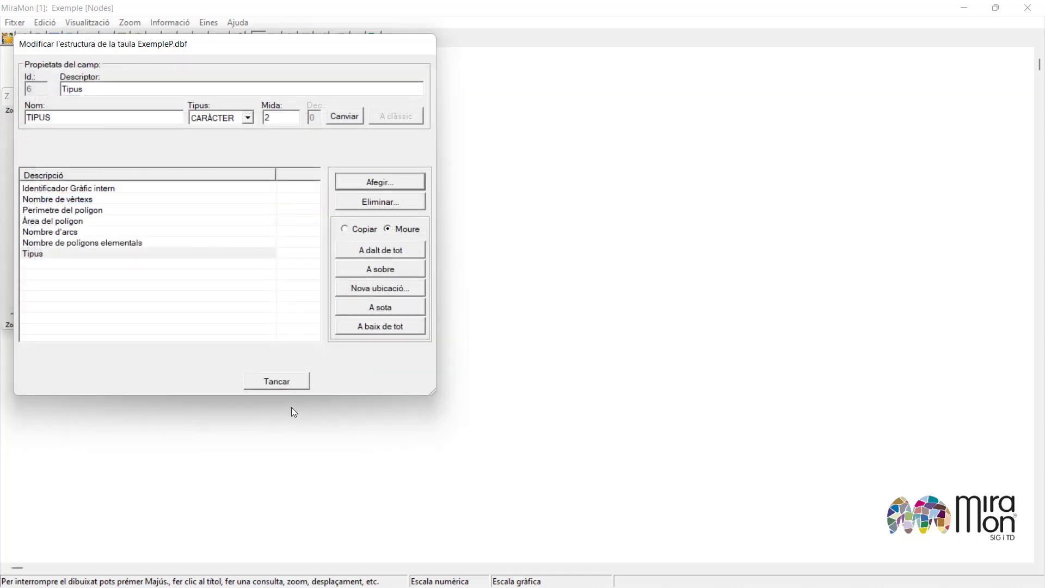
{"action": "left_click", "coordinate": [283, 380]}
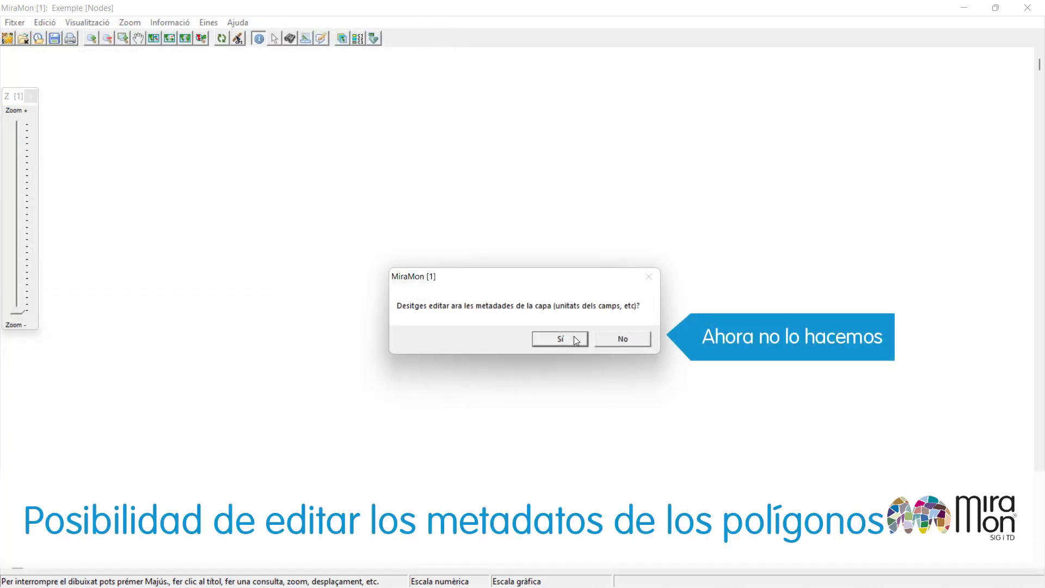
{"action": "left_click", "coordinate": [623, 343]}
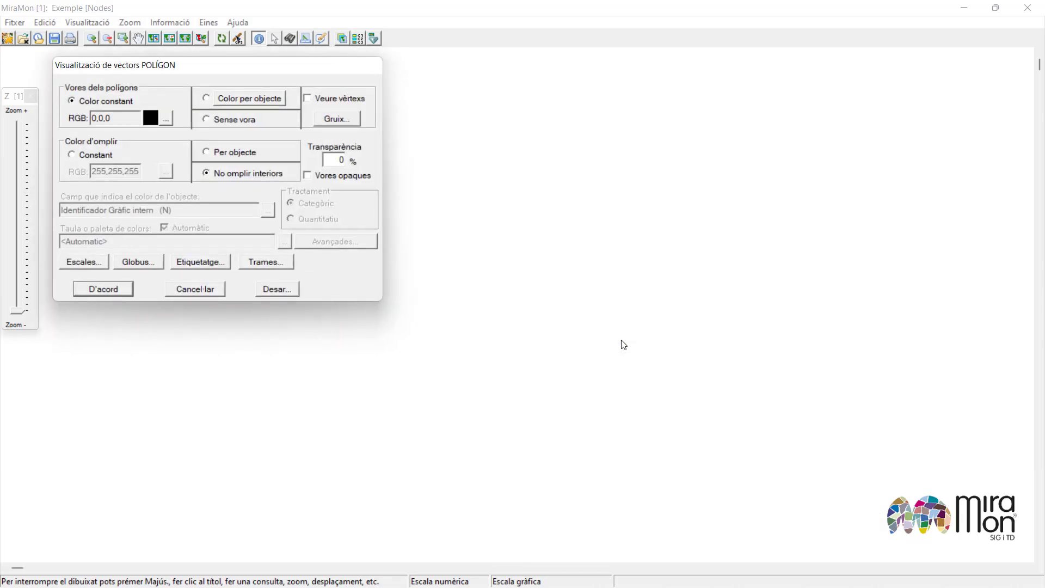
- Fill the polygons with a colour per object based on the Tipus field and set the transparency to 30%
{"action": "left_click", "coordinate": [234, 151]}
{"action": "left_click", "coordinate": [269, 210]}
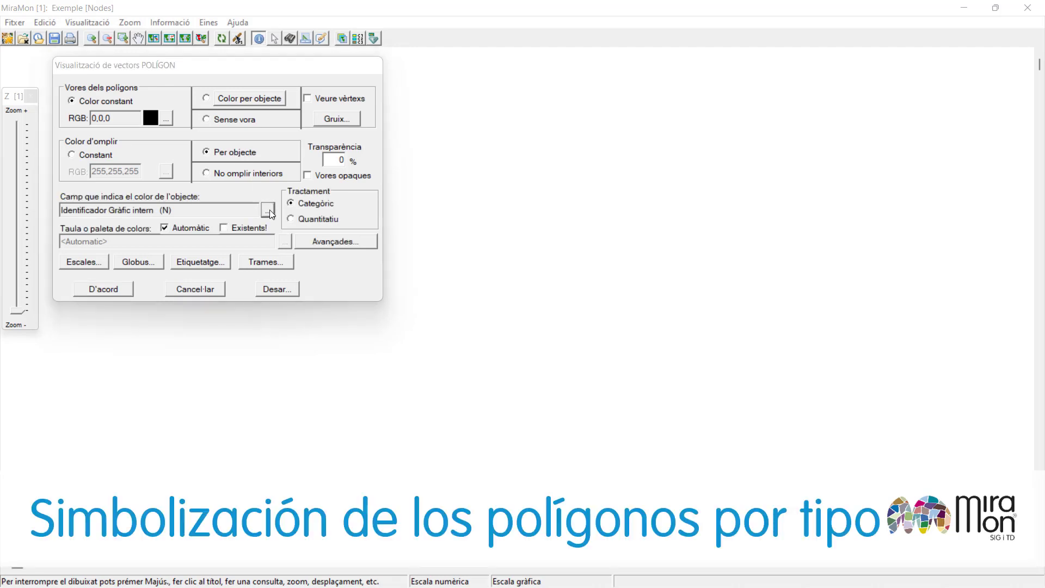
{"action": "left_click", "coordinate": [269, 210]}
{"action": "left_click", "coordinate": [276, 226]}
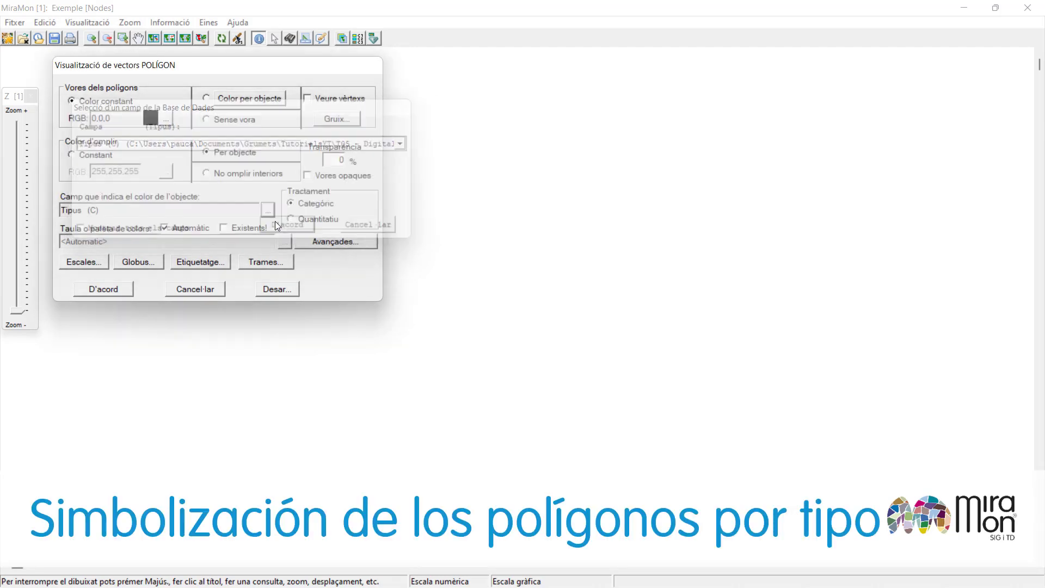
{"action": "left_click", "coordinate": [331, 161]}
{"action": "type", "text": "3"}
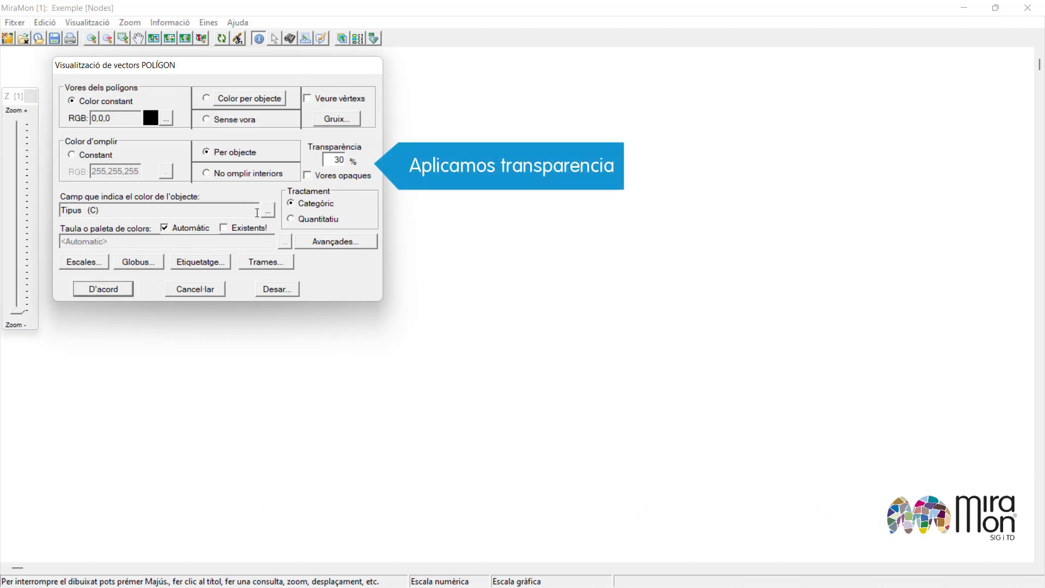
- Turn on text labels for the polygons using the Tipus field
{"action": "left_click", "coordinate": [184, 261]}
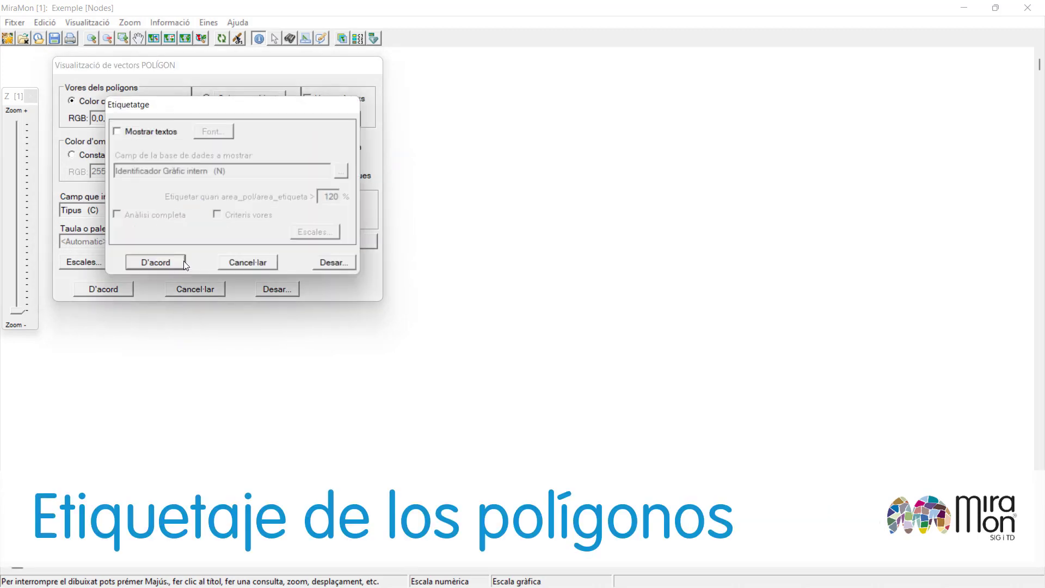
{"action": "left_click", "coordinate": [170, 136]}
{"action": "left_click", "coordinate": [341, 172]}
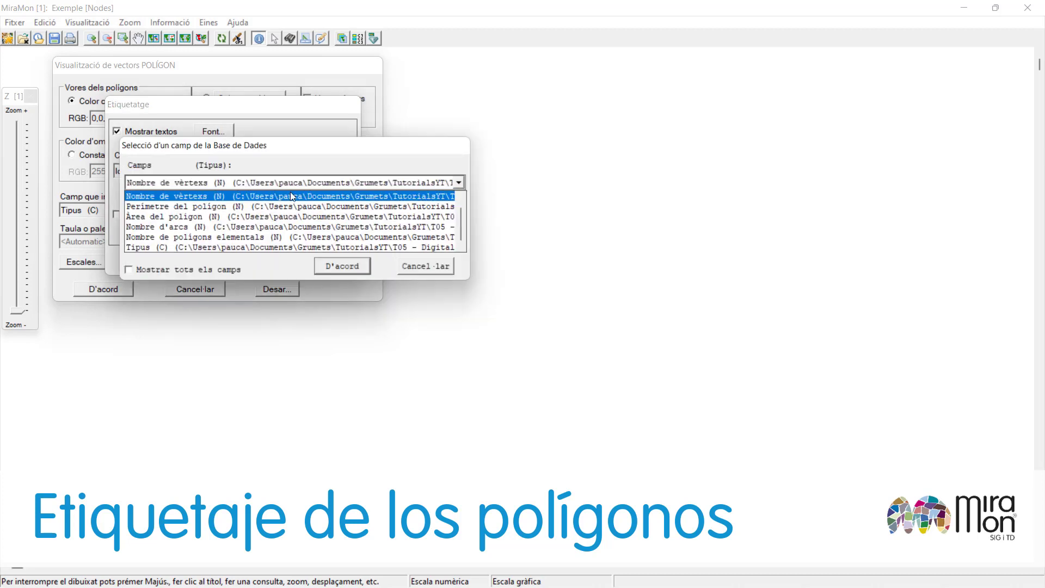
{"action": "left_click", "coordinate": [272, 246]}
{"action": "left_click", "coordinate": [329, 267]}
{"action": "left_click", "coordinate": [171, 260]}
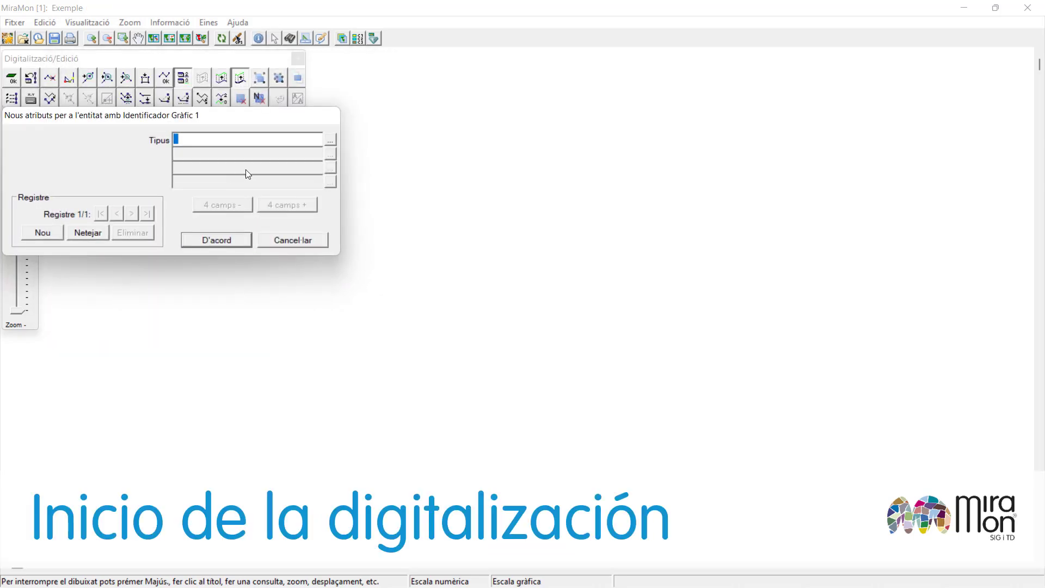
- Set the first polygon's Tipus attribute to A and move the digitizing toolbar clear of the drawing area
{"action": "type", "text": "A"}
{"action": "left_click", "coordinate": [215, 243]}
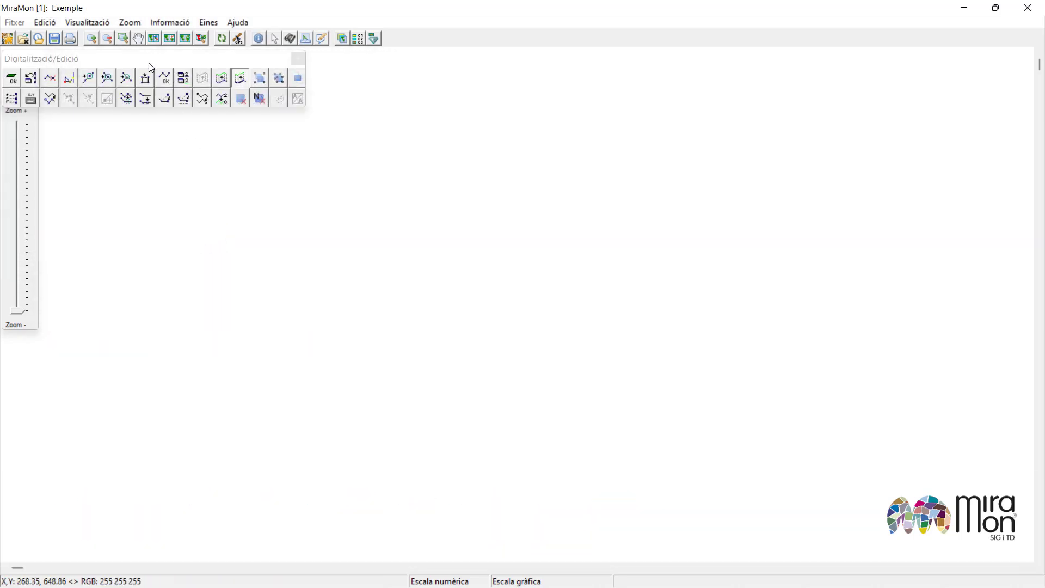
{"action": "left_click_drag", "start_coordinate": [149, 63], "coordinate": [363, 219]}
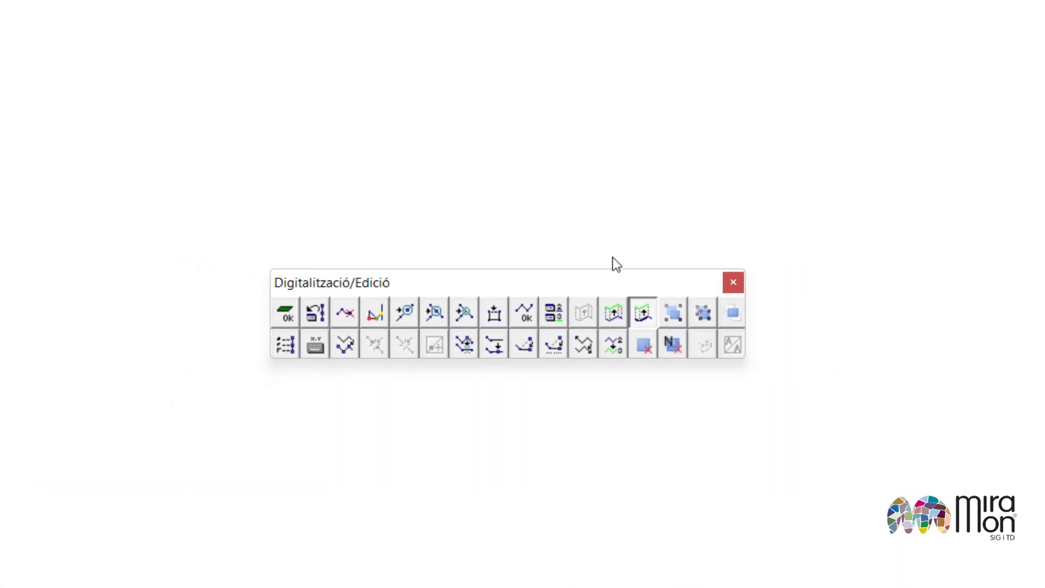
{"action": "left_click_drag", "start_coordinate": [598, 275], "coordinate": [724, 170]}
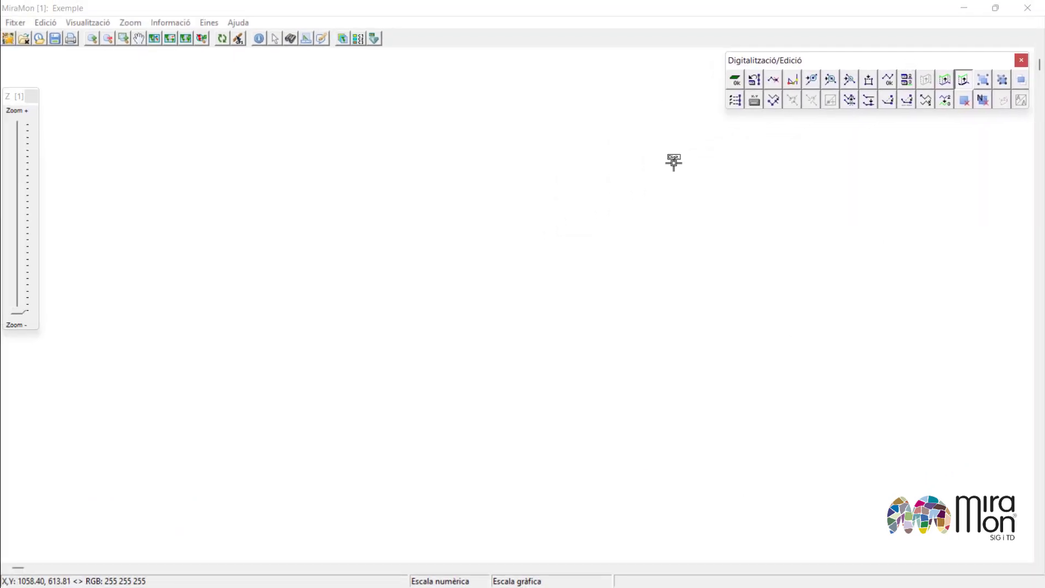
- Activate vertex connection and configure it to connect whenever possible
{"action": "key", "text": "F3"}
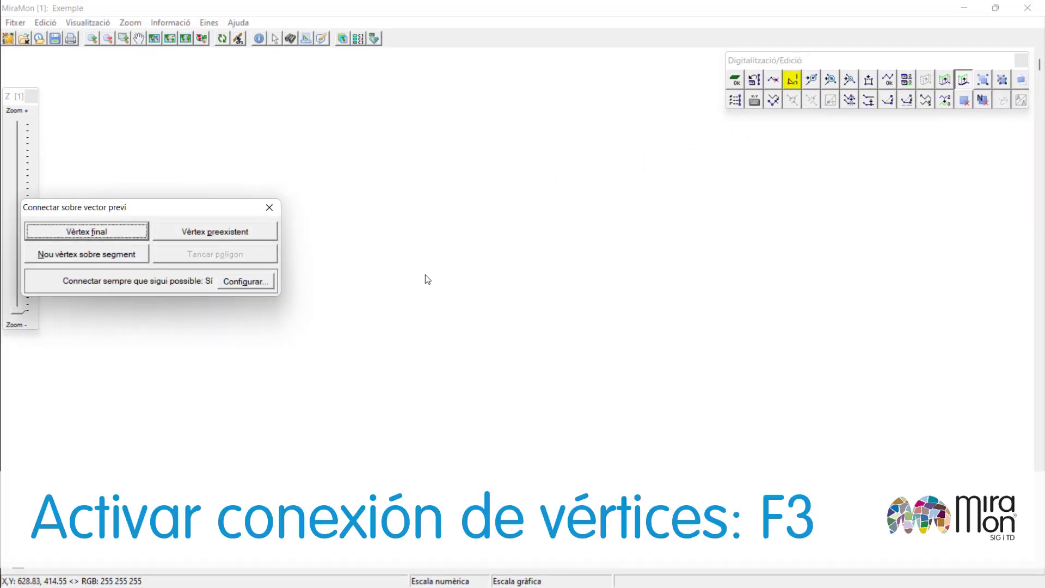
{"action": "left_click", "coordinate": [270, 286]}
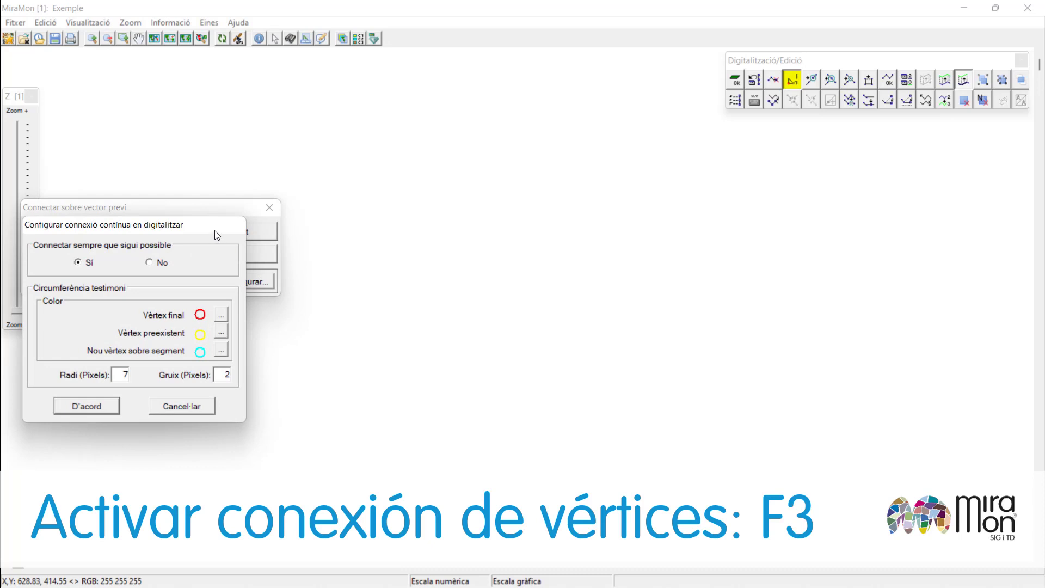
{"action": "left_click_drag", "start_coordinate": [216, 235], "coordinate": [555, 207]}
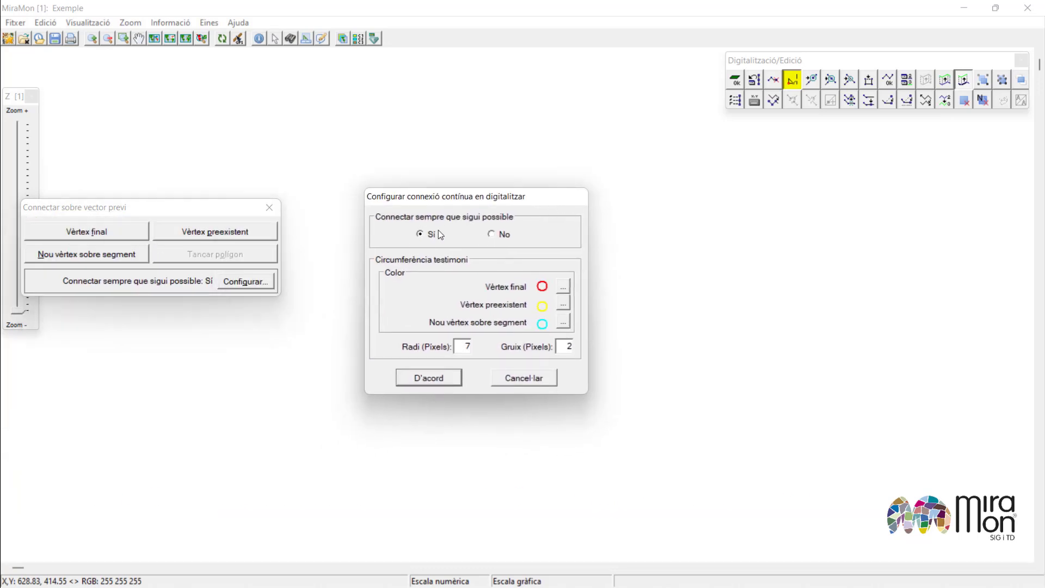
{"action": "left_click", "coordinate": [435, 380]}
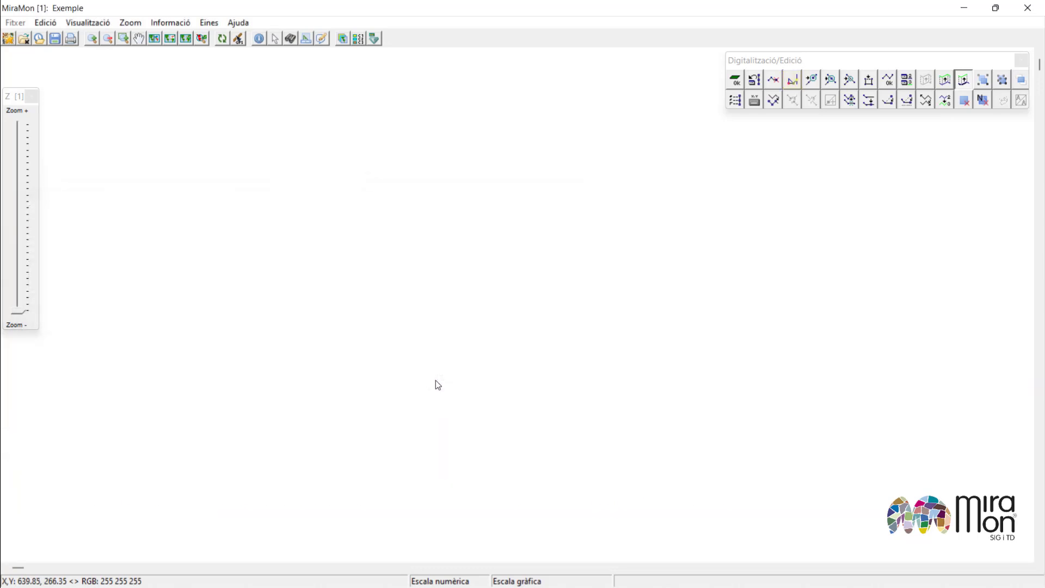
- Digitize a closed ten-vertex polygon in the middle of the empty canvas
{"action": "left_click", "coordinate": [349, 226]}
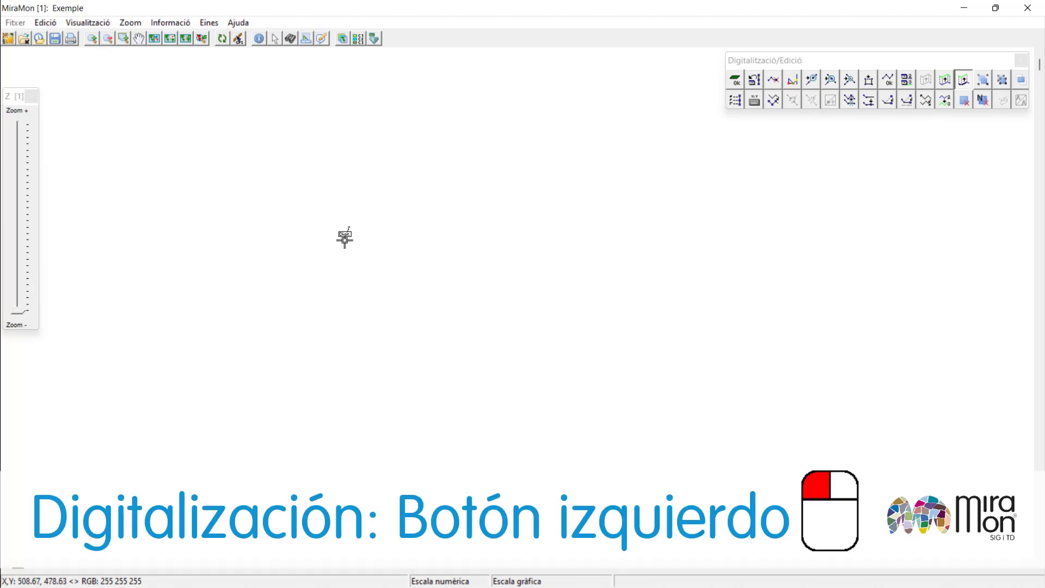
{"action": "left_click", "coordinate": [336, 266]}
{"action": "left_click", "coordinate": [354, 328]}
{"action": "left_click", "coordinate": [446, 387]}
{"action": "left_click", "coordinate": [499, 373]}
{"action": "left_click", "coordinate": [547, 338]}
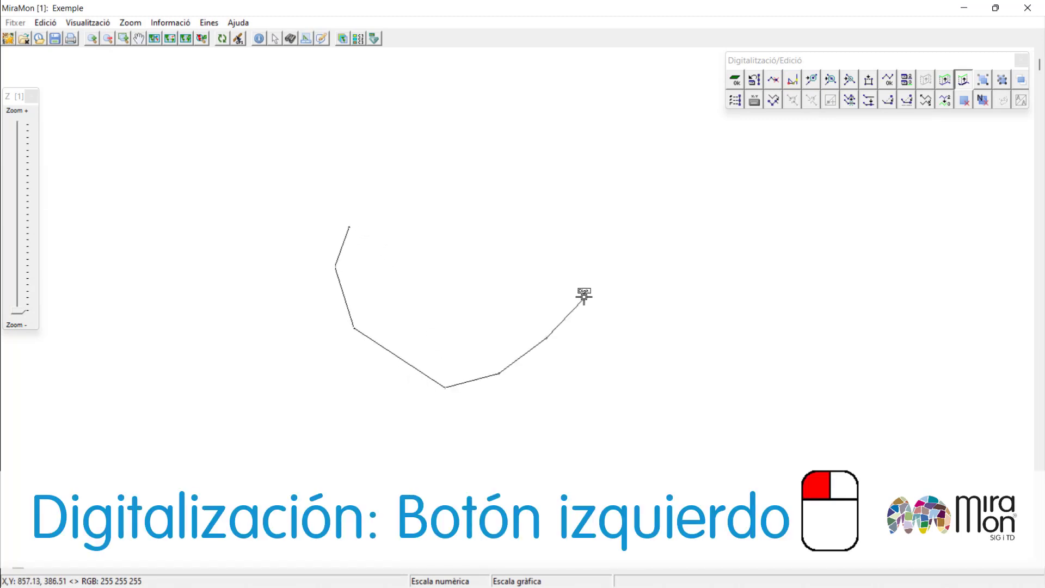
{"action": "left_click", "coordinate": [588, 291]}
{"action": "left_click", "coordinate": [576, 228]}
{"action": "left_click", "coordinate": [541, 198]}
{"action": "left_click", "coordinate": [501, 184]}
{"action": "key", "text": "ctrl+o"}
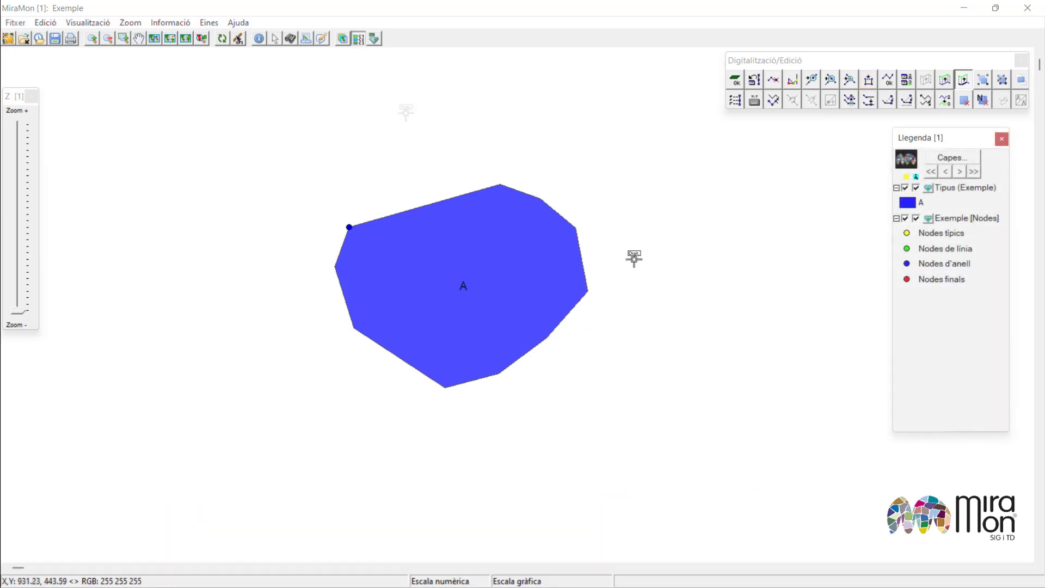
- Start a second polygon to the right of the first, placing seven vertices down its left side, along its base and back up
{"action": "left_click", "coordinate": [644, 256]}
{"action": "left_click", "coordinate": [611, 355]}
{"action": "left_click", "coordinate": [629, 410]}
{"action": "left_click", "coordinate": [724, 411]}
{"action": "left_click", "coordinate": [745, 364]}
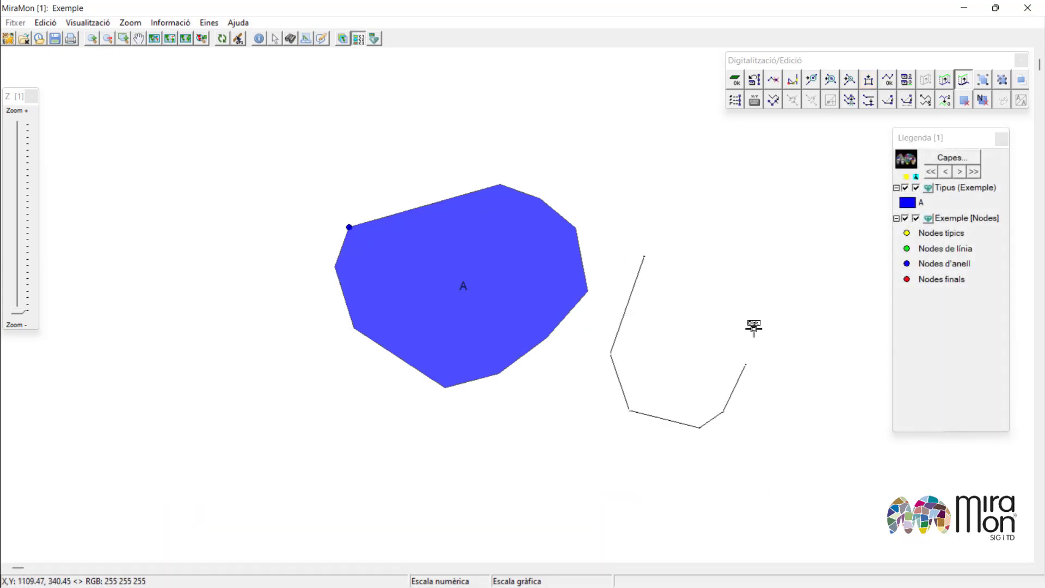
{"action": "left_click", "coordinate": [755, 319]}
- Remove the last three vertices of the second polygon and complete its outline with a wider right side
{"action": "key", "text": "Left"}
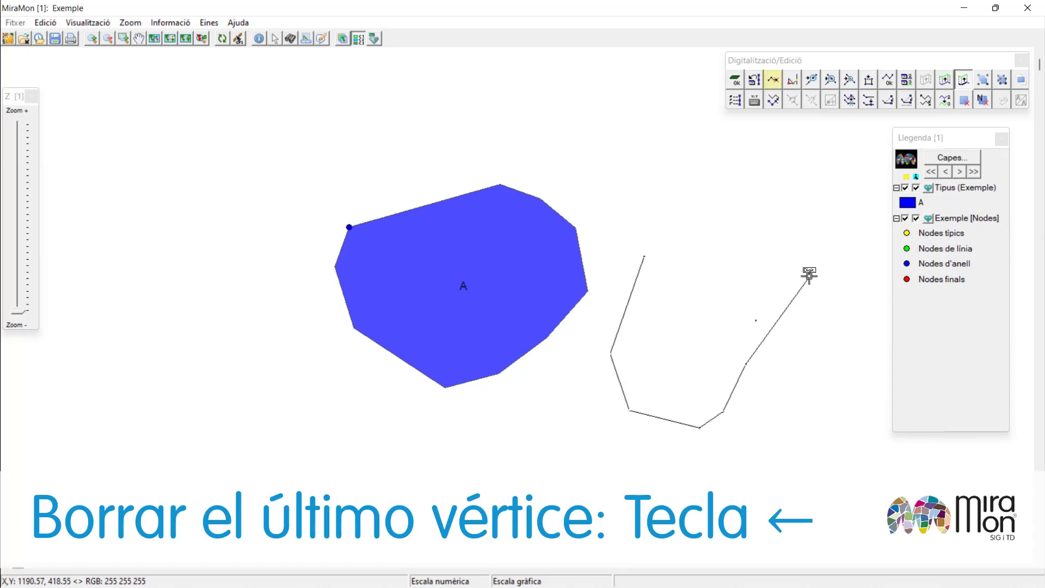
{"action": "key", "text": "Left"}
{"action": "key", "text": "Left"}
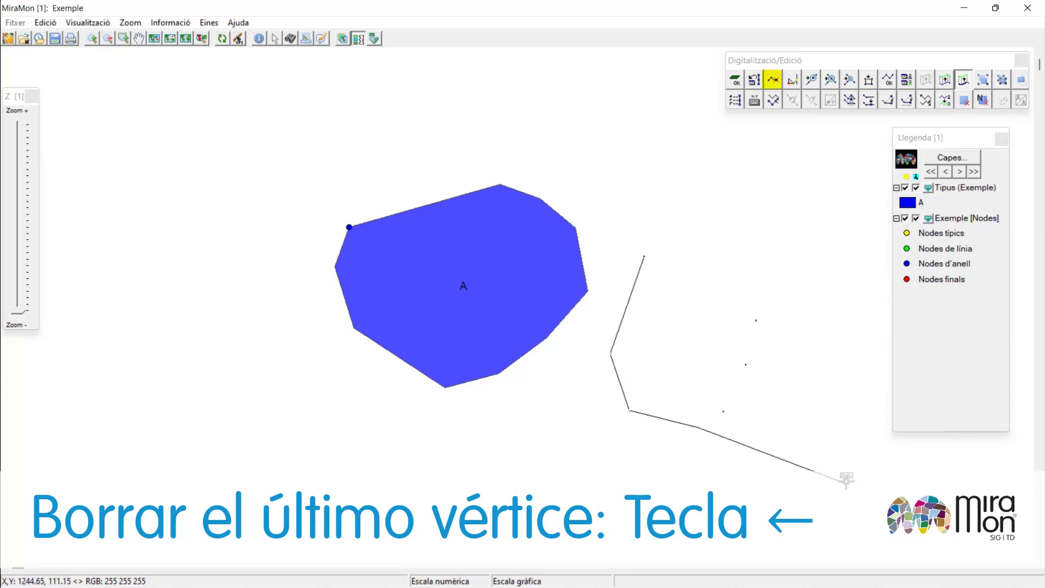
{"action": "left_click", "coordinate": [782, 431]}
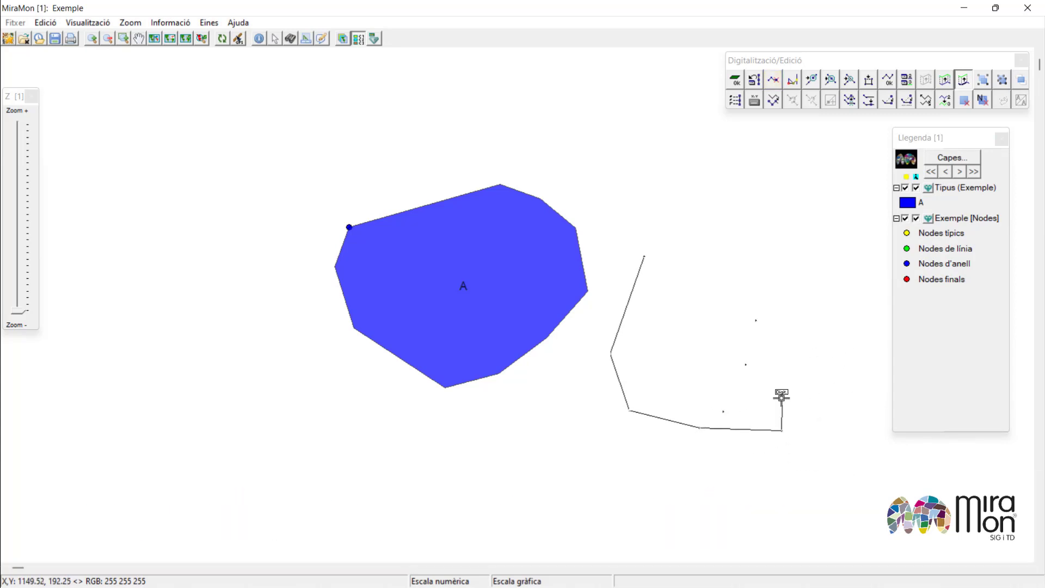
{"action": "left_click", "coordinate": [776, 284]}
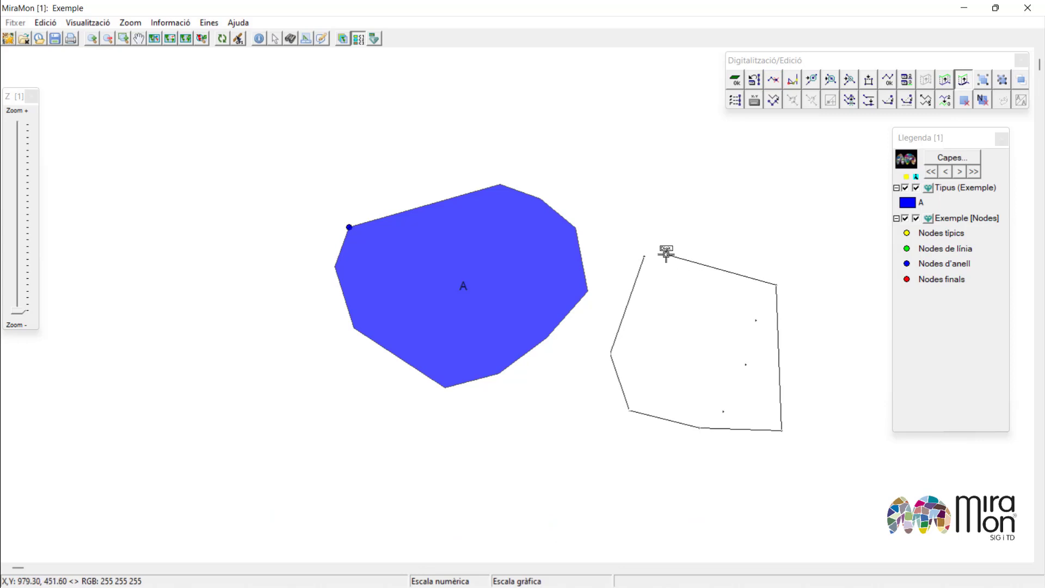
{"action": "left_click", "coordinate": [665, 254]}
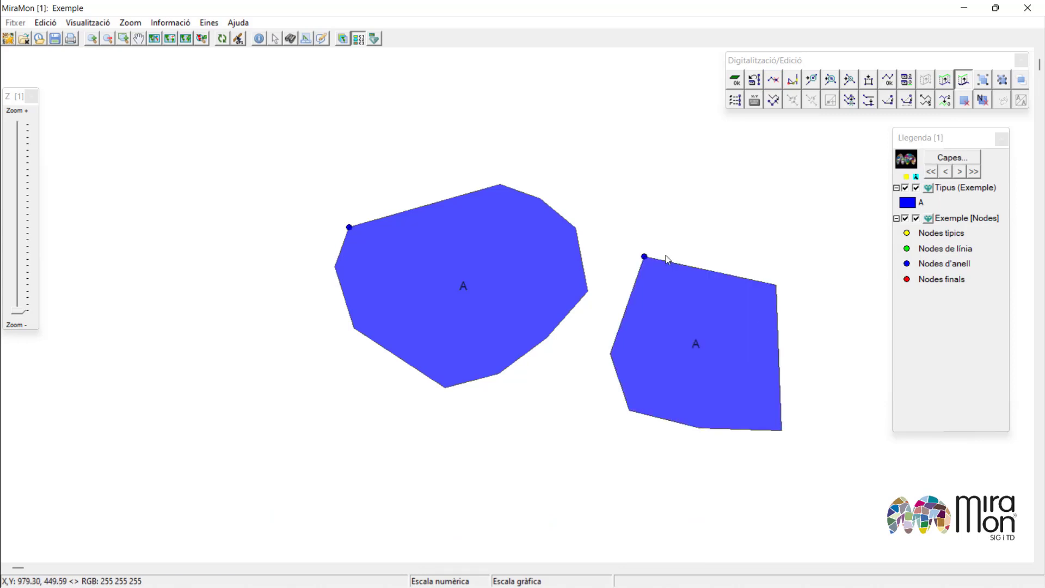
- Set the current Tipus attribute to B and digitize an eight-vertex polygon overlapping the upper parts of both A polygons
{"action": "key", "text": "F4"}
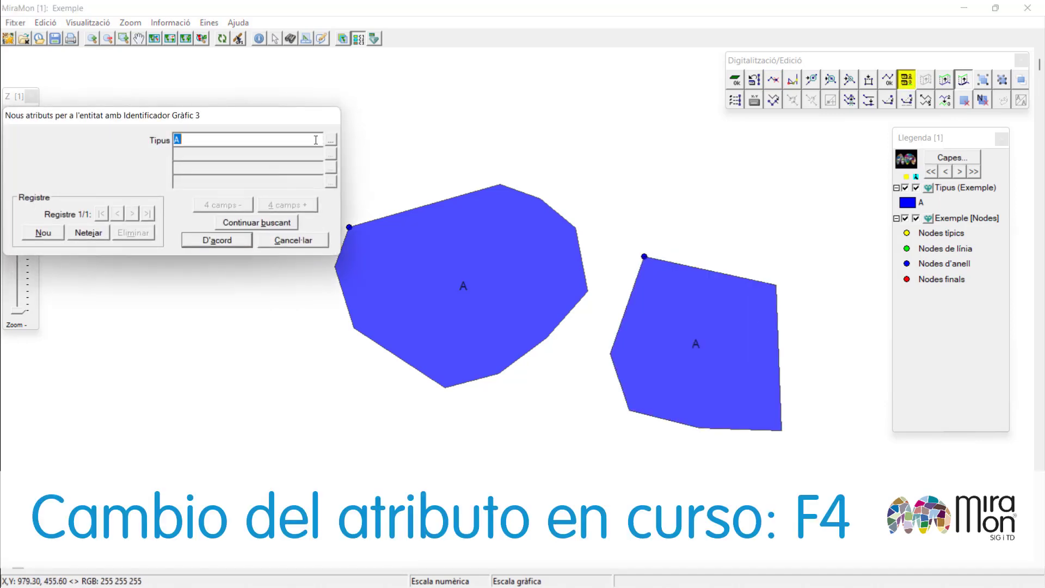
{"action": "left_click", "coordinate": [233, 240]}
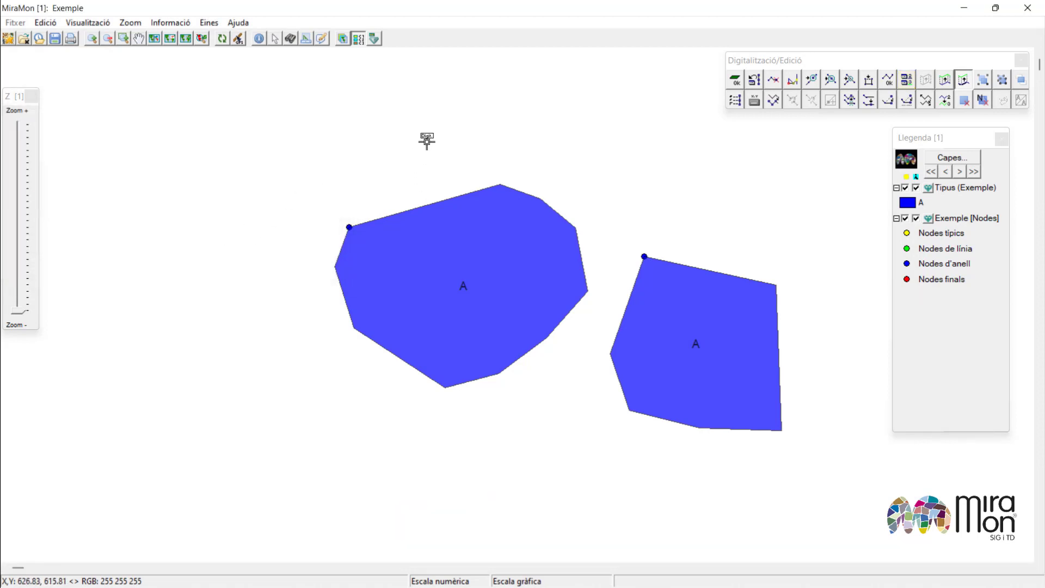
{"action": "left_click", "coordinate": [427, 133]}
{"action": "left_click", "coordinate": [489, 220]}
{"action": "left_click", "coordinate": [617, 279]}
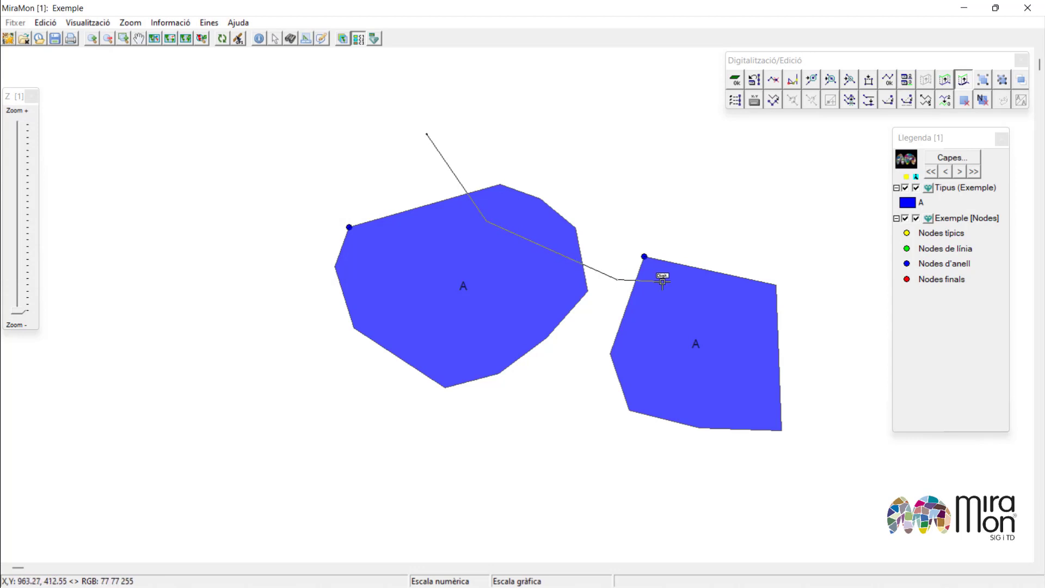
{"action": "left_click", "coordinate": [670, 283]}
{"action": "left_click", "coordinate": [719, 237]}
{"action": "left_click", "coordinate": [695, 165]}
{"action": "left_click", "coordinate": [626, 125]}
{"action": "double_click", "coordinate": [552, 103]}
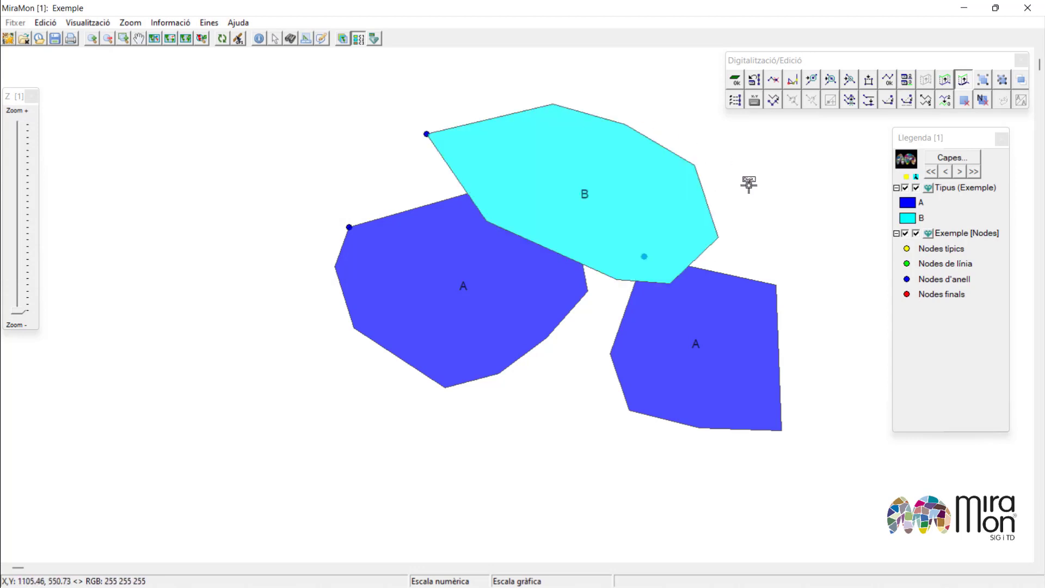
- Query the attribute information of the left A polygon
{"action": "left_click", "coordinate": [260, 38]}
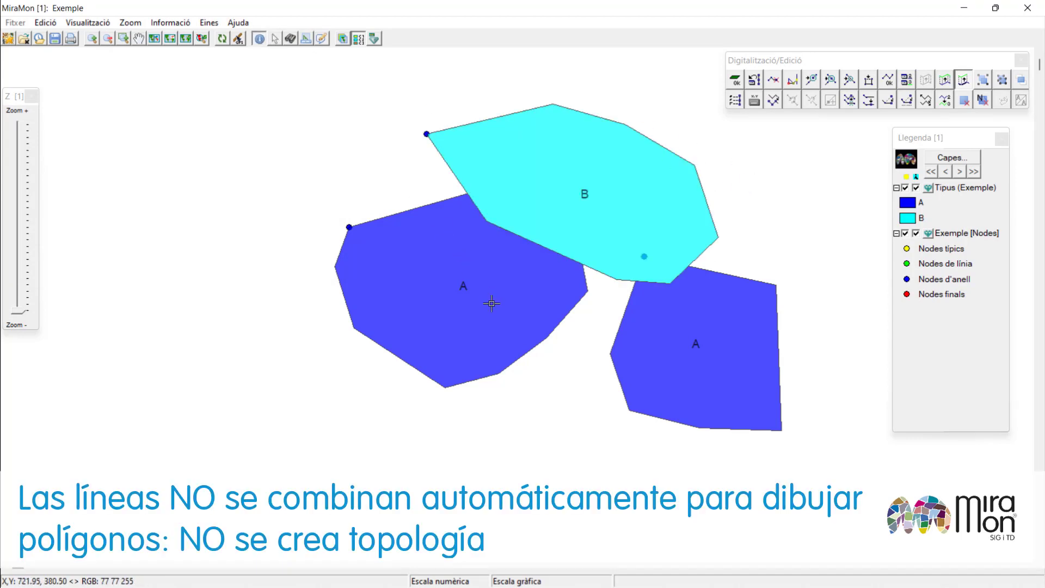
{"action": "left_click", "coordinate": [410, 312]}
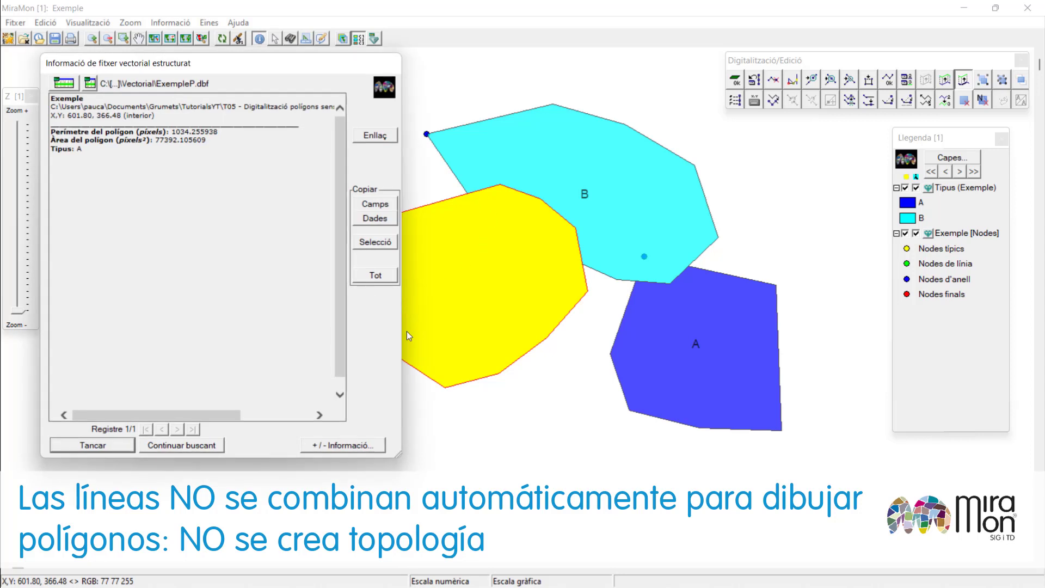
{"action": "left_click", "coordinate": [131, 446]}
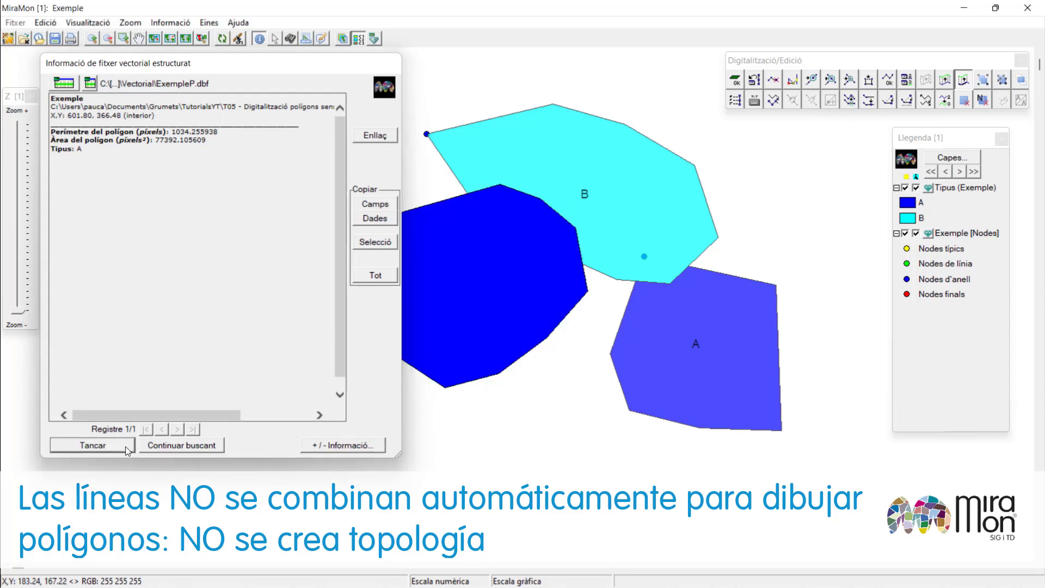
- Change the Tipus attribute of the existing A polygon on the right to C
{"action": "key", "text": "ctrl+F4"}
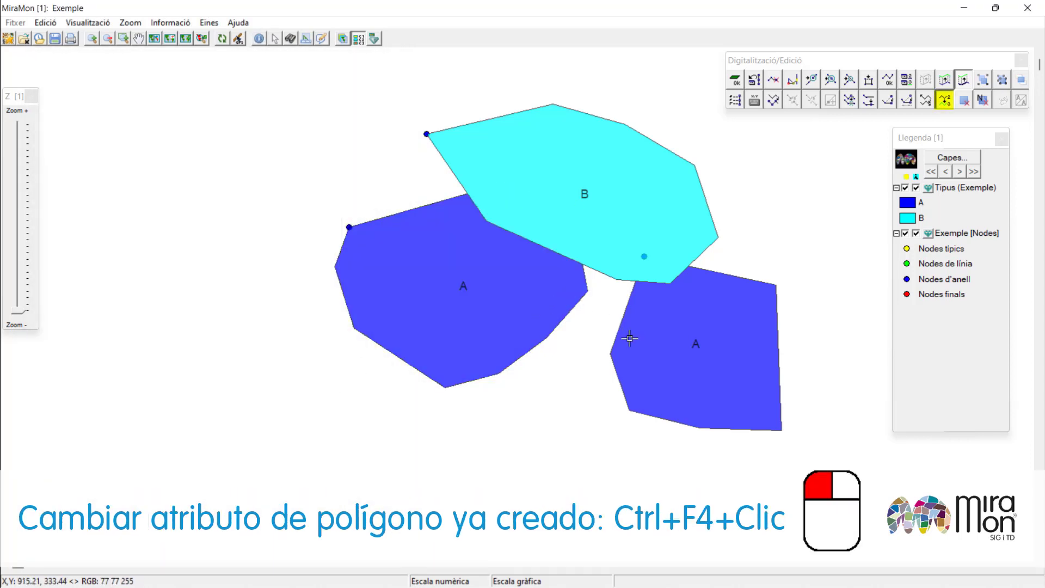
{"action": "left_click", "coordinate": [646, 343]}
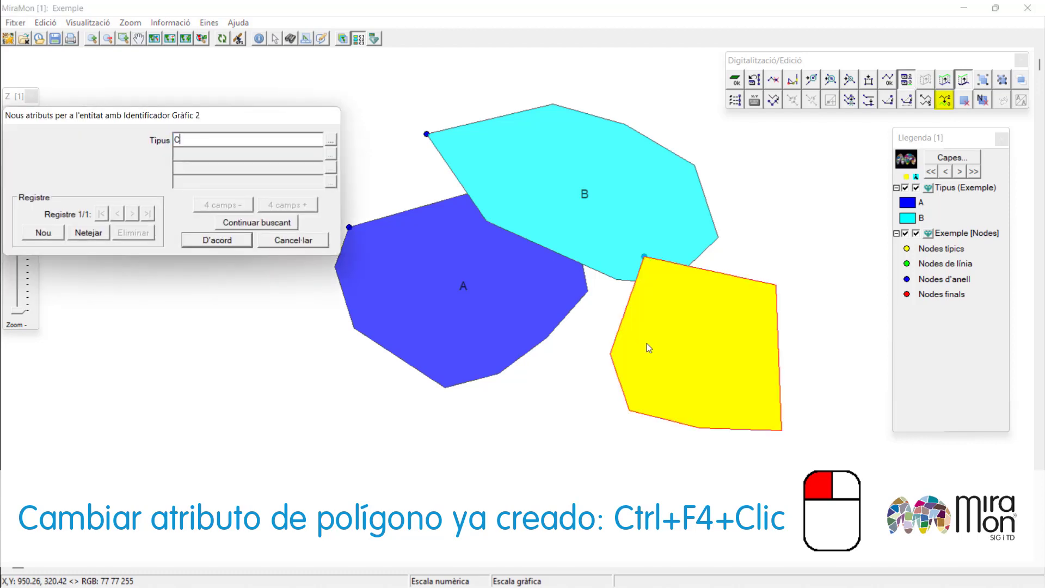
{"action": "type", "text": "C"}
{"action": "left_click", "coordinate": [229, 244]}
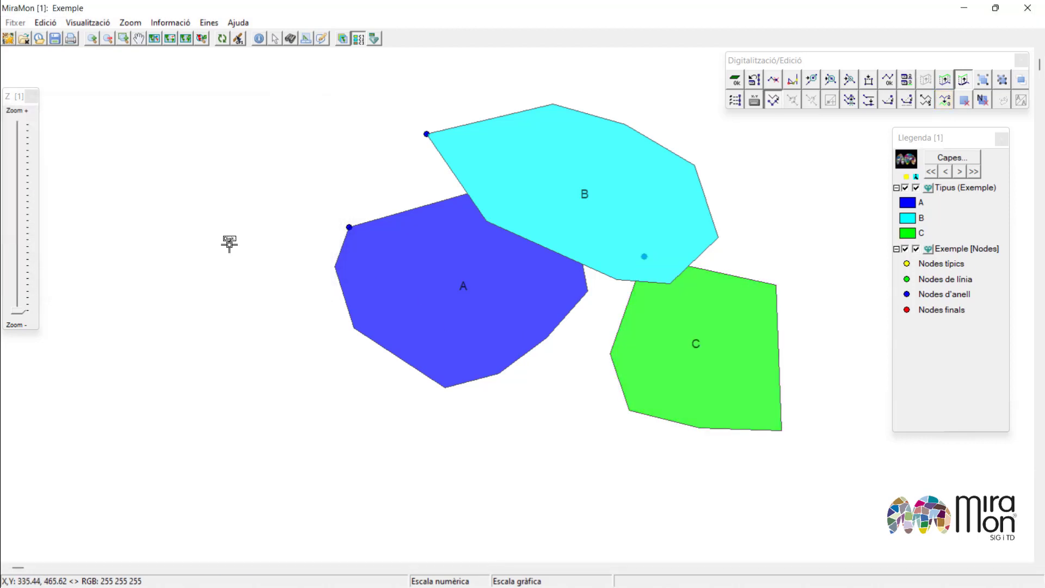
- Show the vertices, add one to the upper-left edge of polygon B, and move it up and outward
{"action": "key", "text": "ctrl+F2"}
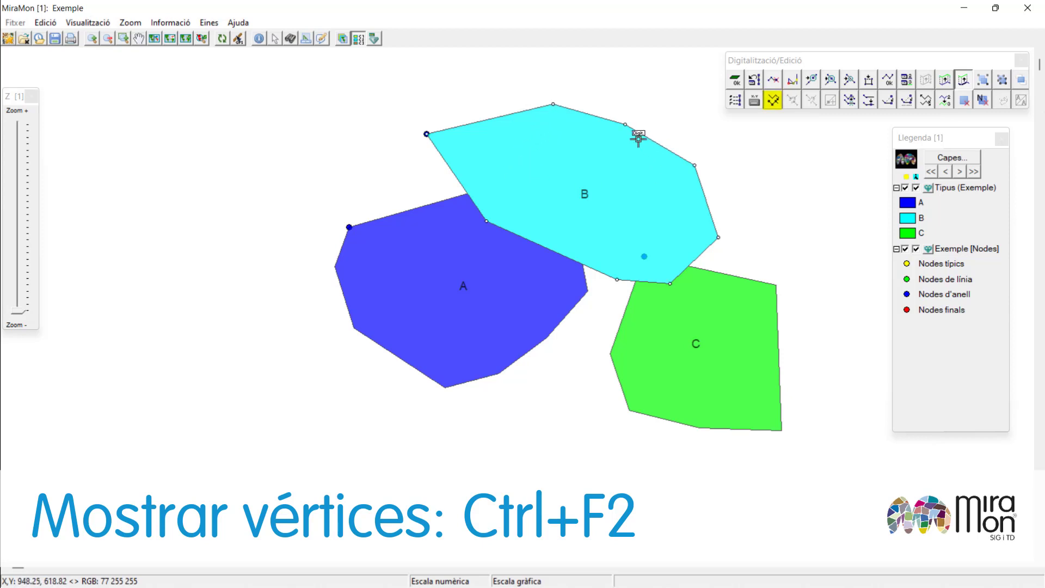
{"action": "key", "text": "ctrl+i"}
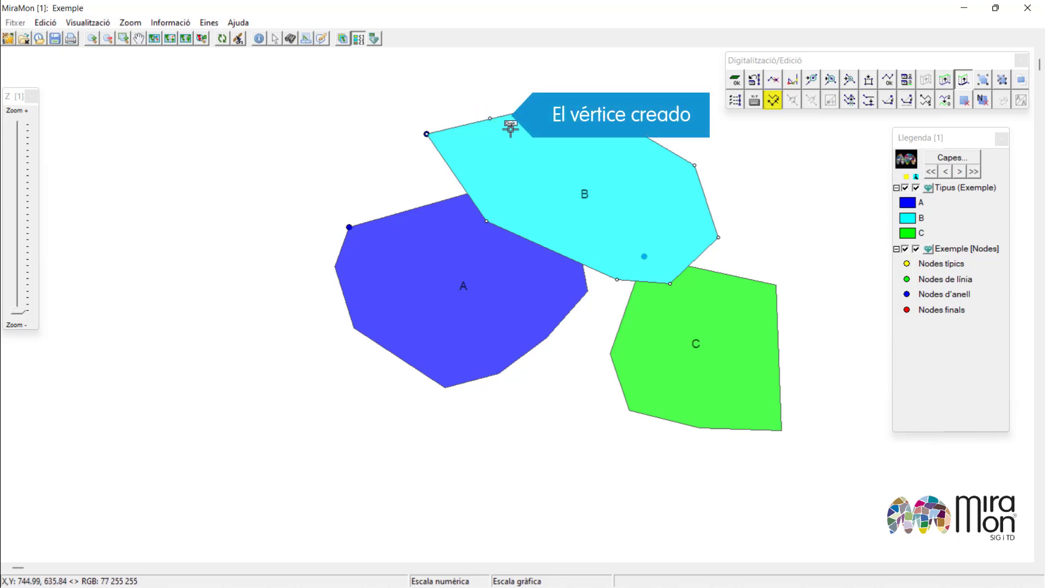
{"action": "key", "text": "ctrl+m"}
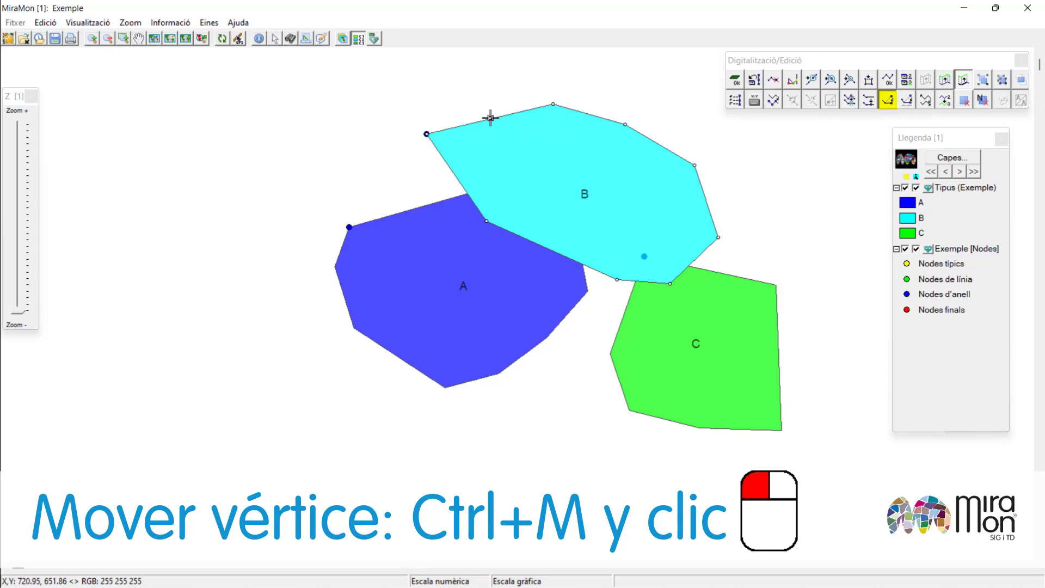
{"action": "left_click_drag", "start_coordinate": [491, 118], "coordinate": [483, 84]}
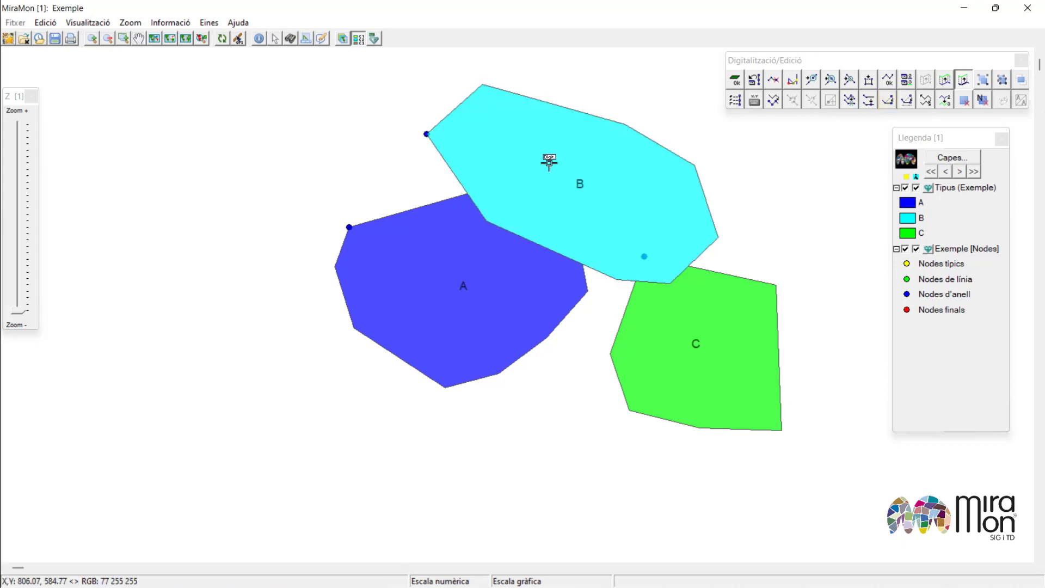
- Turn on the permanent display of polygon vertices in the visualization settings of the Tipus layer
{"action": "double_click", "coordinate": [963, 187]}
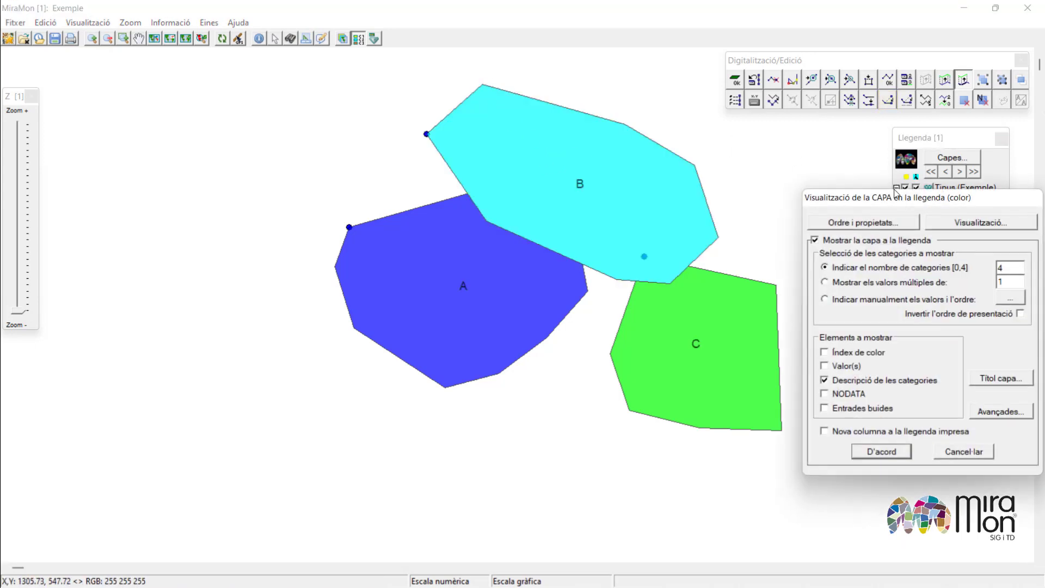
{"action": "left_click_drag", "start_coordinate": [909, 199], "coordinate": [560, 142]}
{"action": "left_click", "coordinate": [614, 166]}
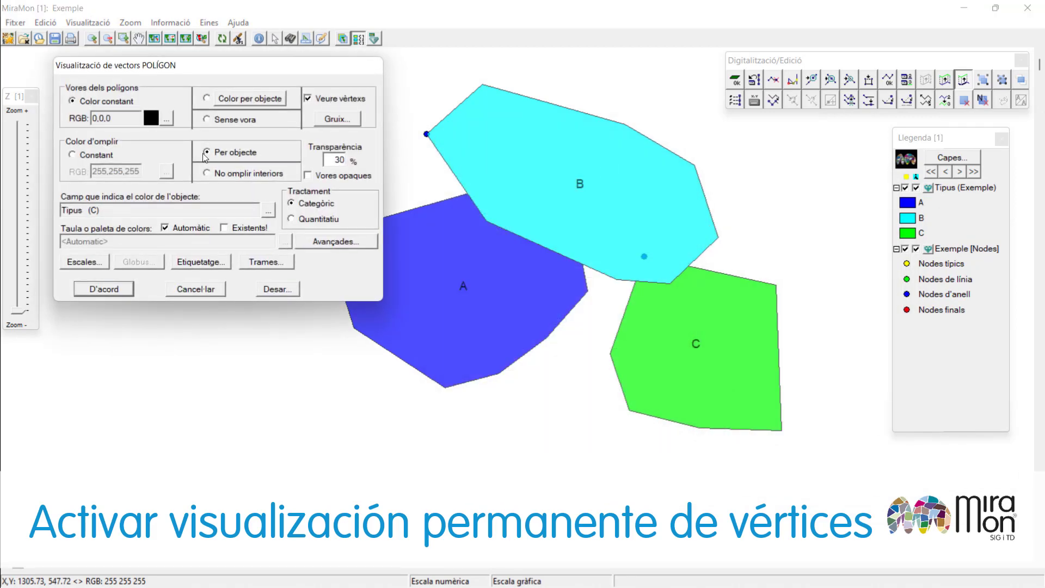
{"action": "left_click", "coordinate": [116, 290]}
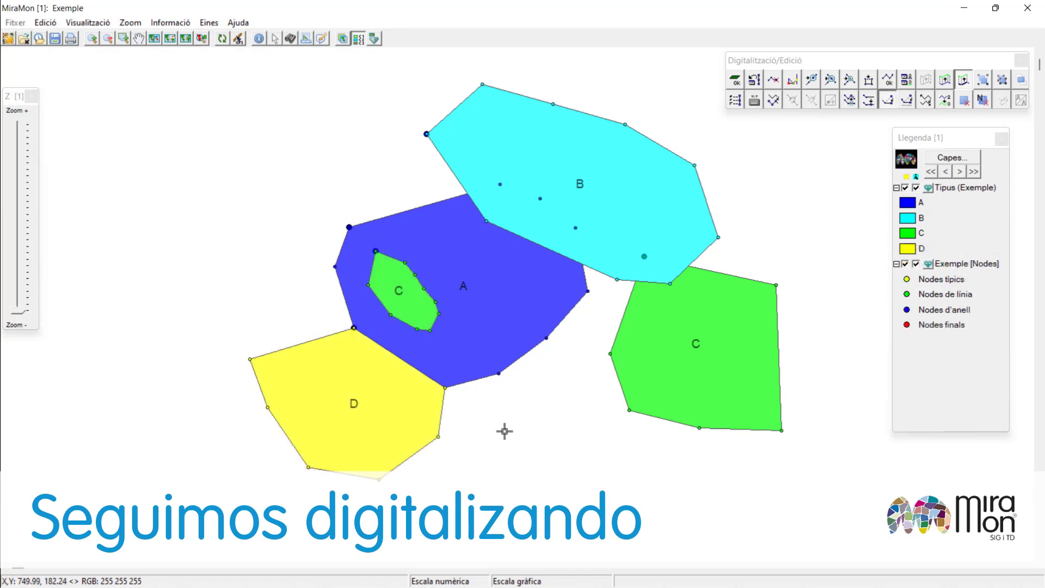
- Move the lowest vertex of polygon A up and slightly right, away from the corner of polygon D
{"action": "left_click", "coordinate": [445, 387]}
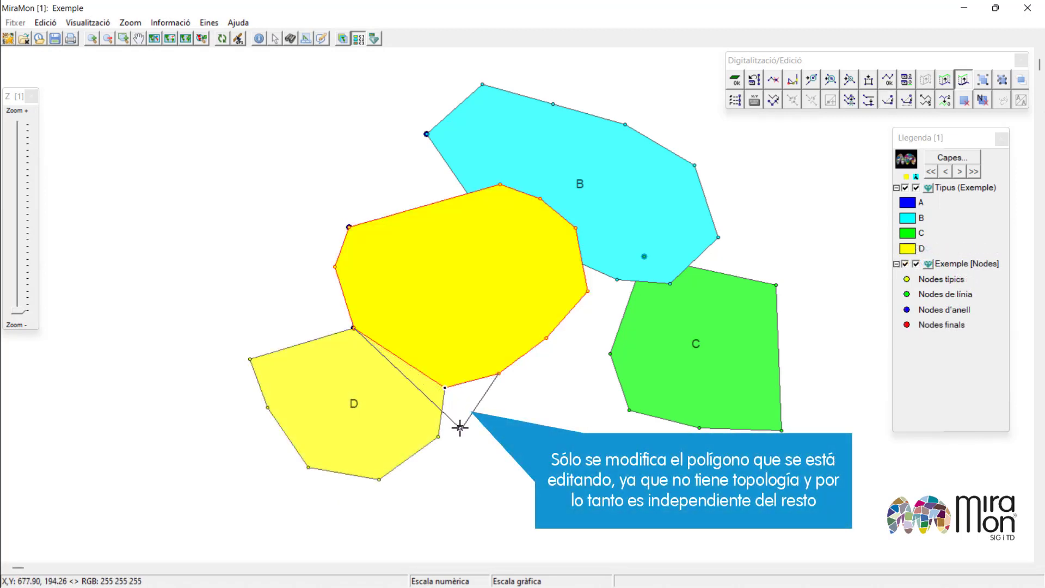
{"action": "left_click", "coordinate": [454, 368]}
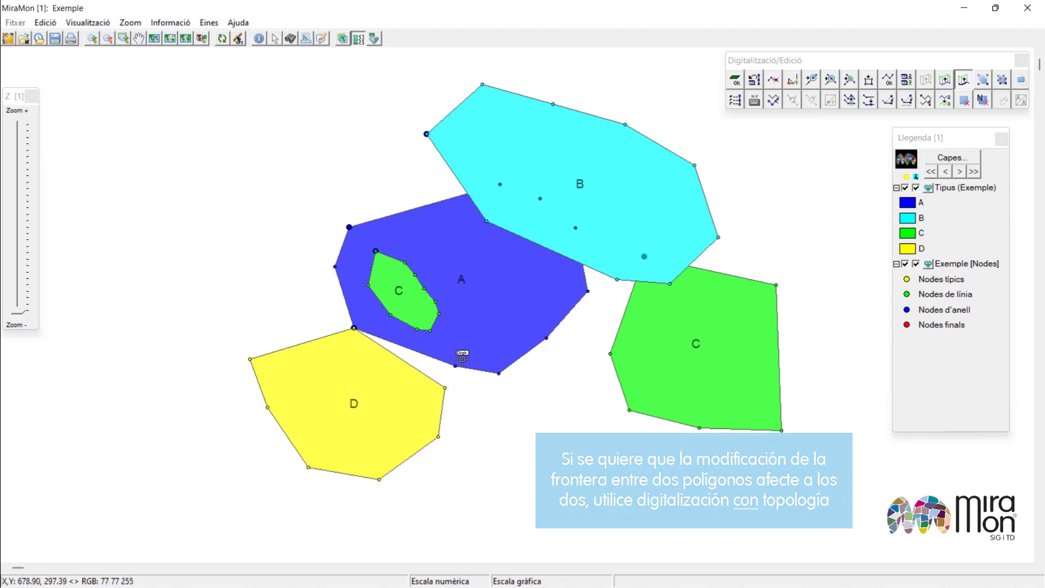
- Digitize a narrow six-vertex outline inside polygon D and define it as a hole
{"action": "left_click", "coordinate": [314, 384]}
{"action": "left_click", "coordinate": [313, 415]}
{"action": "left_click", "coordinate": [338, 421]}
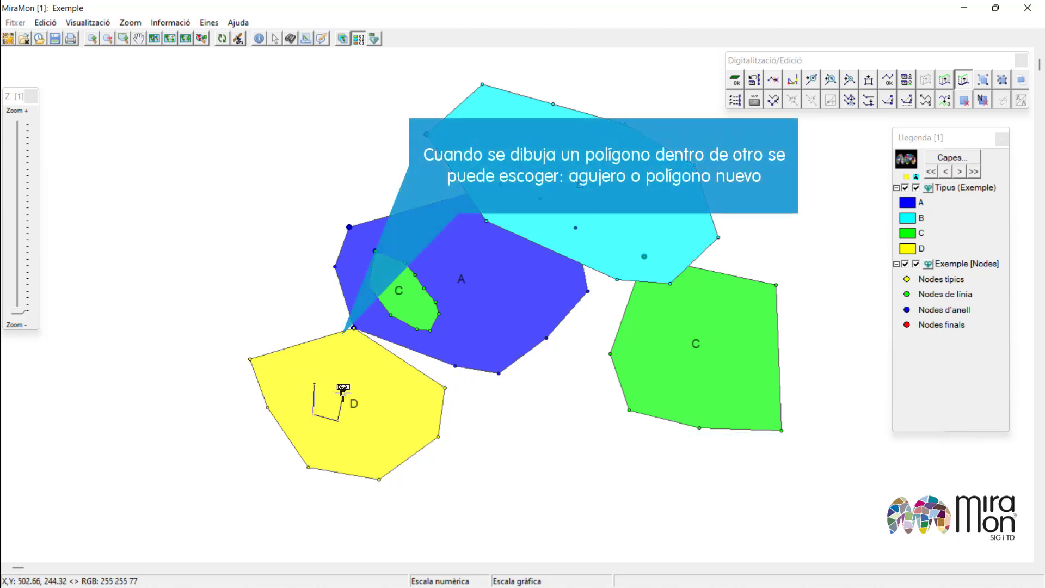
{"action": "left_click", "coordinate": [347, 369]}
{"action": "left_click", "coordinate": [319, 362]}
{"action": "double_click", "coordinate": [319, 369]}
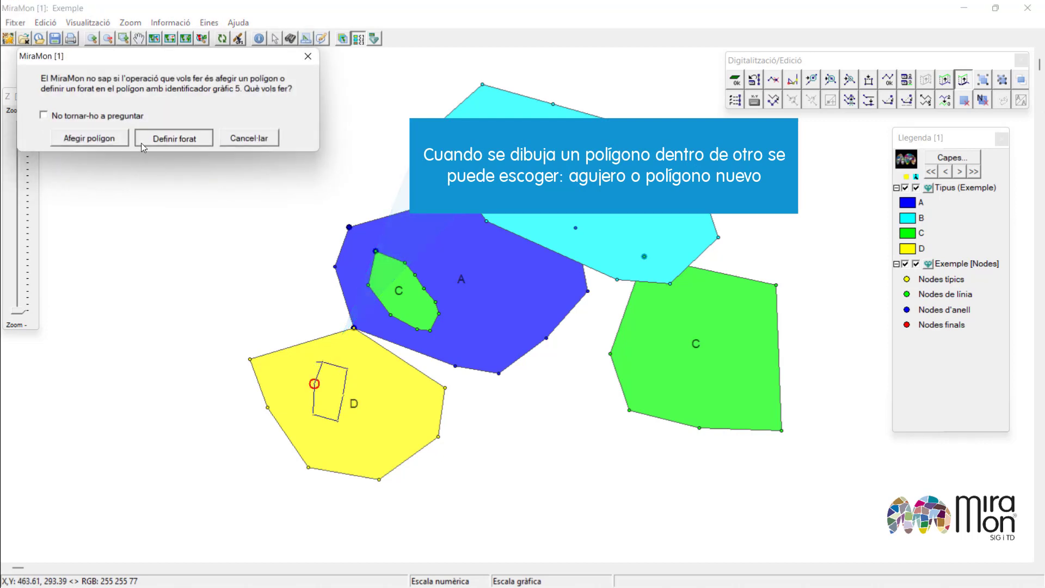
{"action": "left_click", "coordinate": [142, 142]}
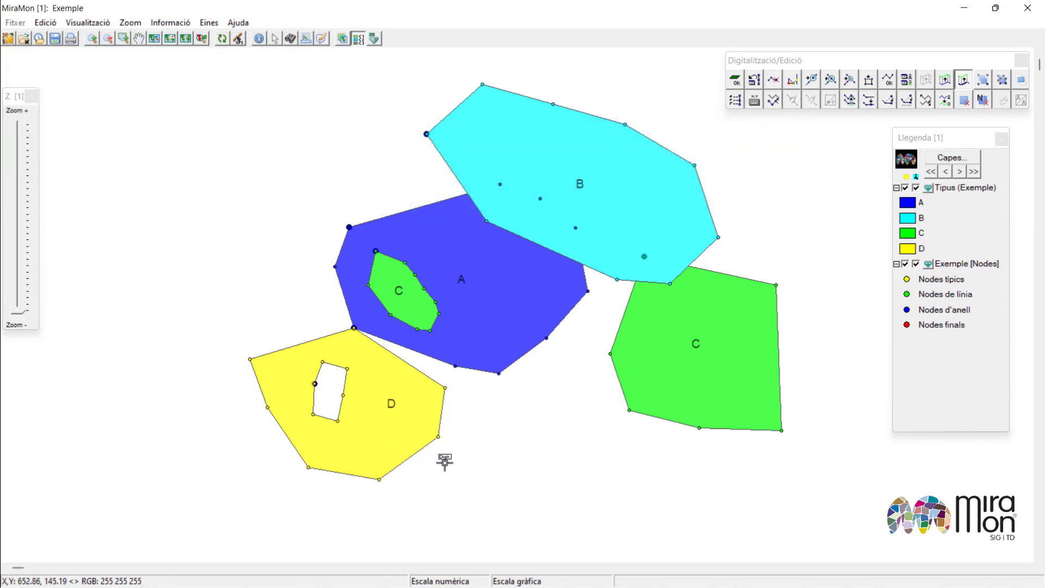
- Delete the vertex of polygon A just right of its repositioned lower vertex
{"action": "key", "text": "ctrl+e"}
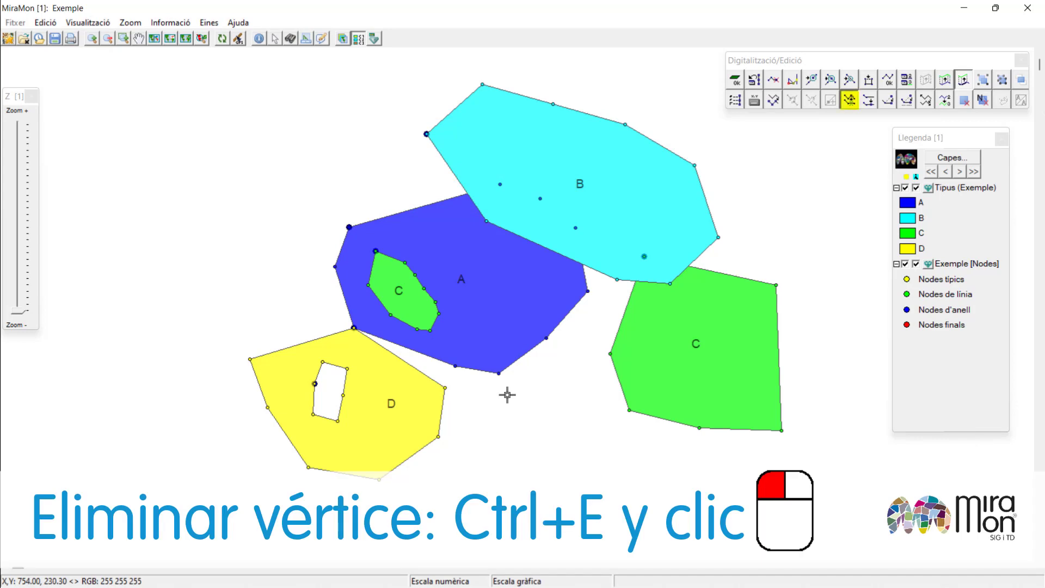
{"action": "left_click", "coordinate": [499, 374]}
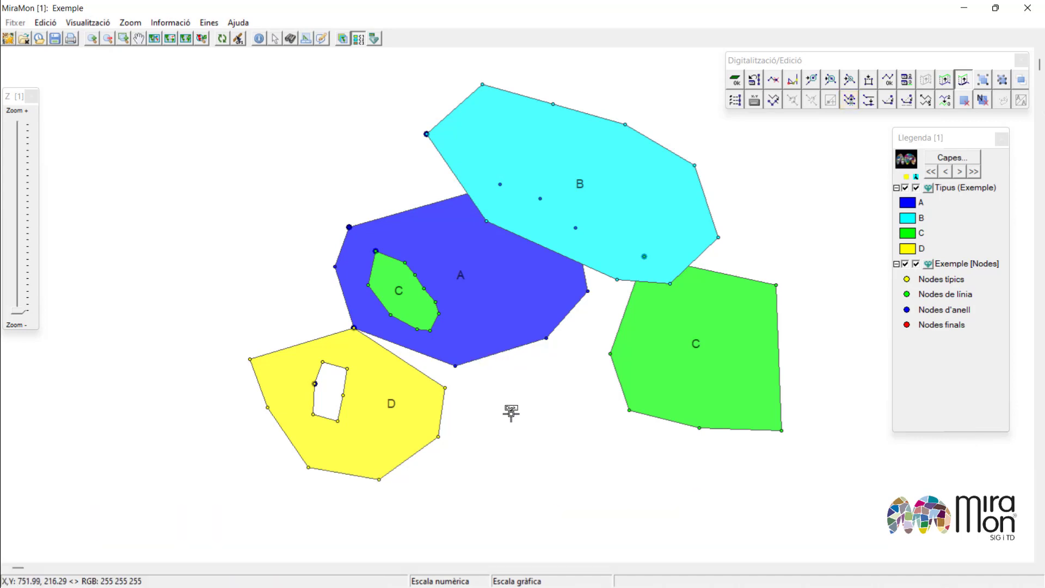
- Delete the large C polygon below the right end of polygon B
{"action": "key", "text": "Delete"}
{"action": "left_click", "coordinate": [720, 362]}
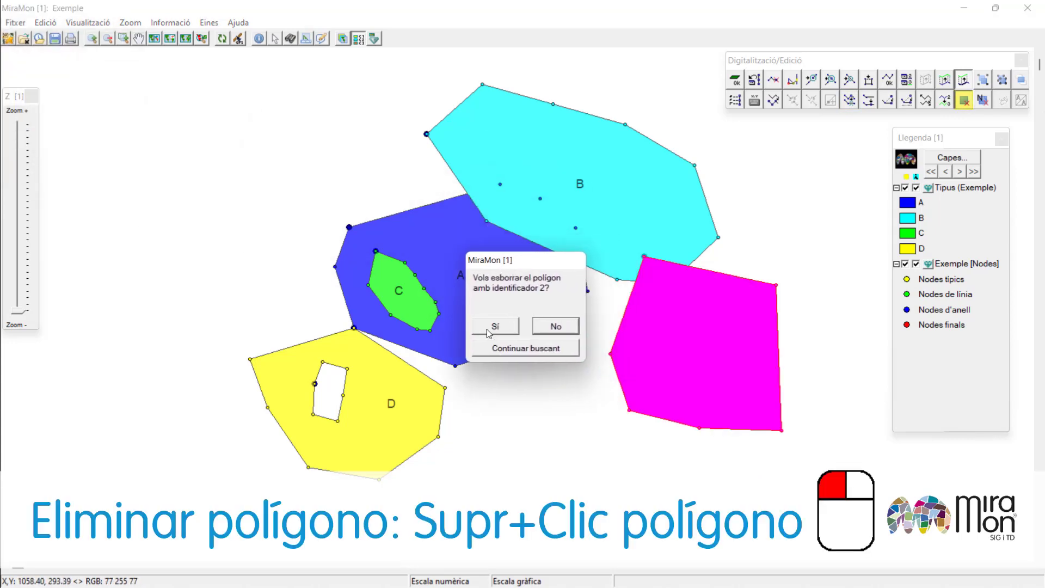
{"action": "key", "text": "Return"}
{"action": "left_click", "coordinate": [486, 328]}
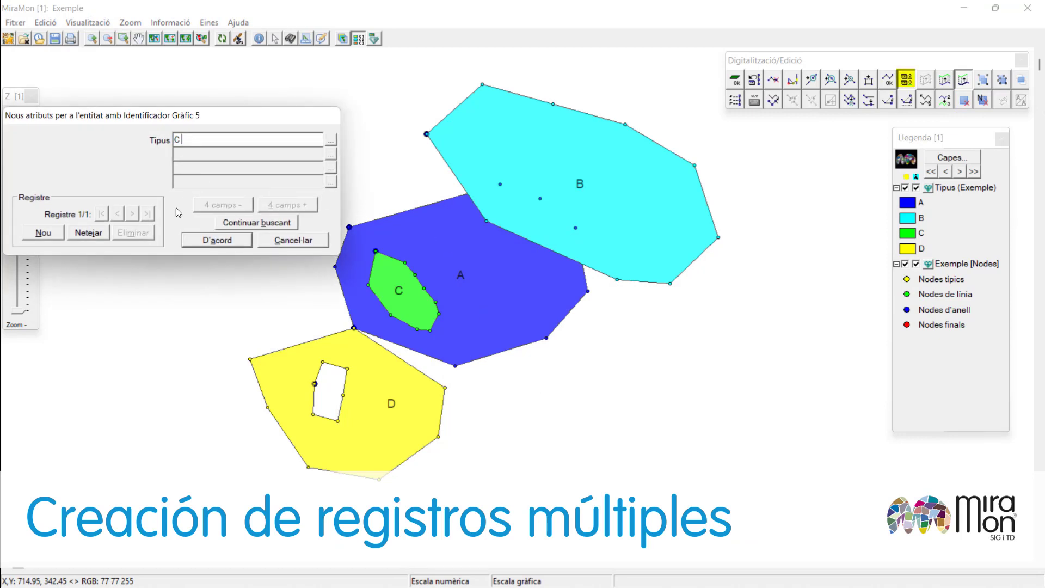
- Add a second attribute record with Tipus D to the C record for the next polygon
{"action": "left_click", "coordinate": [52, 235]}
{"action": "left_click", "coordinate": [97, 195]}
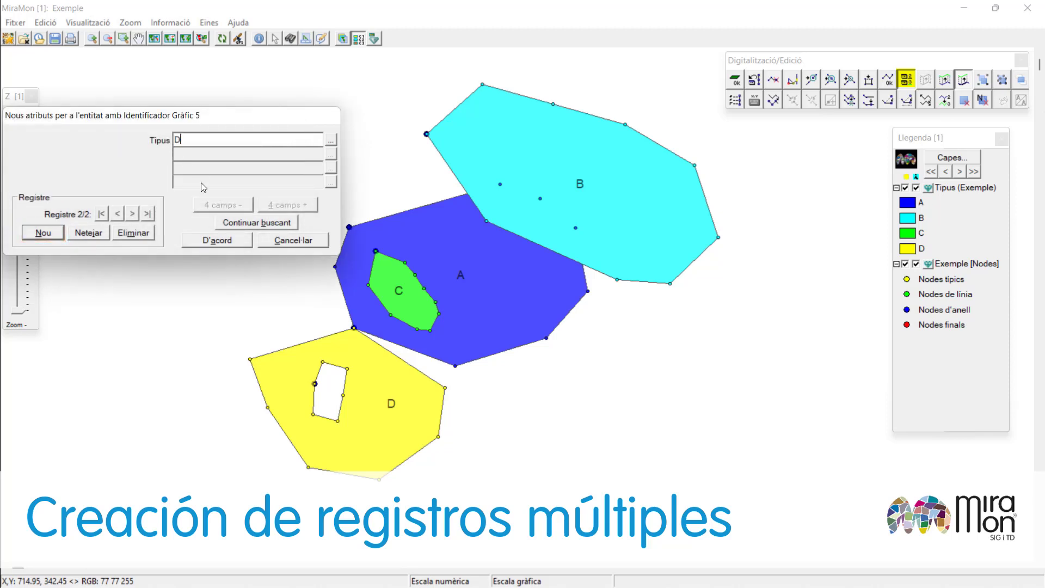
{"action": "left_click", "coordinate": [217, 240]}
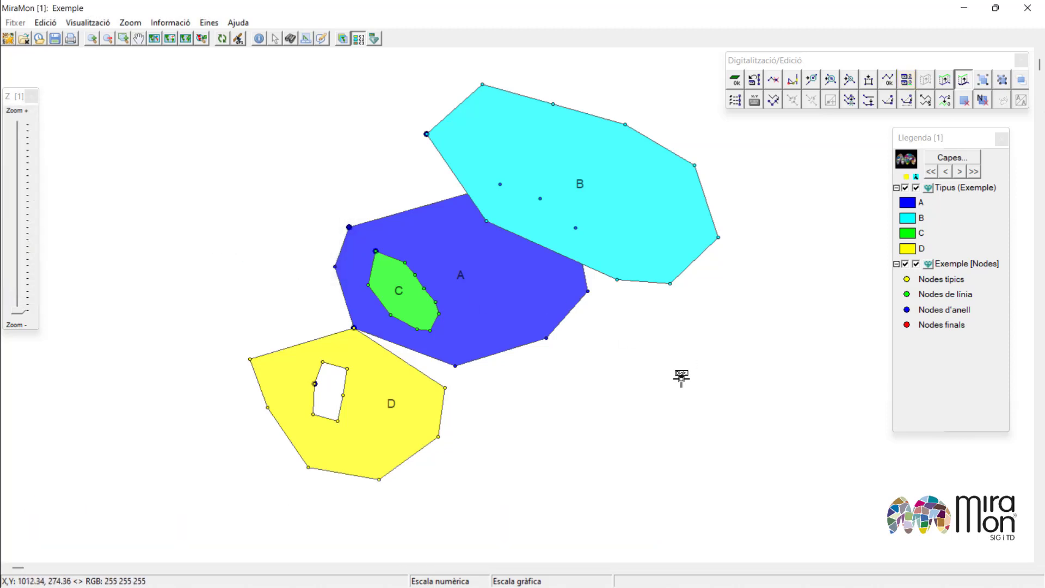
- Digitize an eleven-vertex polygon below and right of polygon B, sharing the two vertices of B's bottom edge
{"action": "left_click", "coordinate": [642, 366]}
{"action": "left_click", "coordinate": [604, 411]}
{"action": "left_click", "coordinate": [616, 475]}
{"action": "left_click", "coordinate": [654, 518]}
{"action": "left_click", "coordinate": [716, 508]}
{"action": "left_click", "coordinate": [753, 470]}
{"action": "left_click", "coordinate": [773, 402]}
{"action": "left_click", "coordinate": [760, 358]}
{"action": "left_click", "coordinate": [744, 338]}
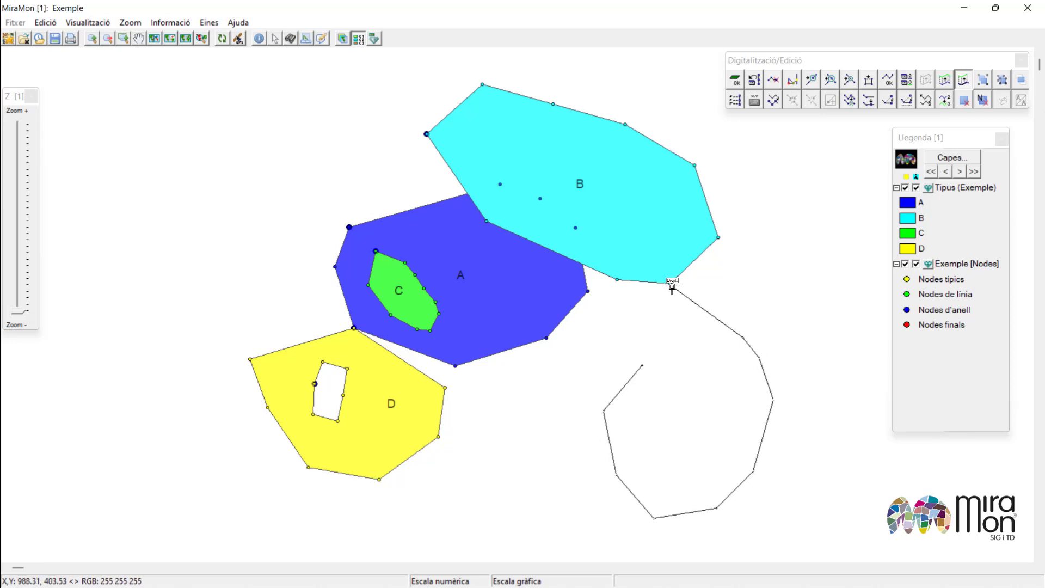
{"action": "left_click", "coordinate": [670, 283]}
{"action": "left_click", "coordinate": [617, 280]}
{"action": "left_click", "coordinate": [642, 366]}
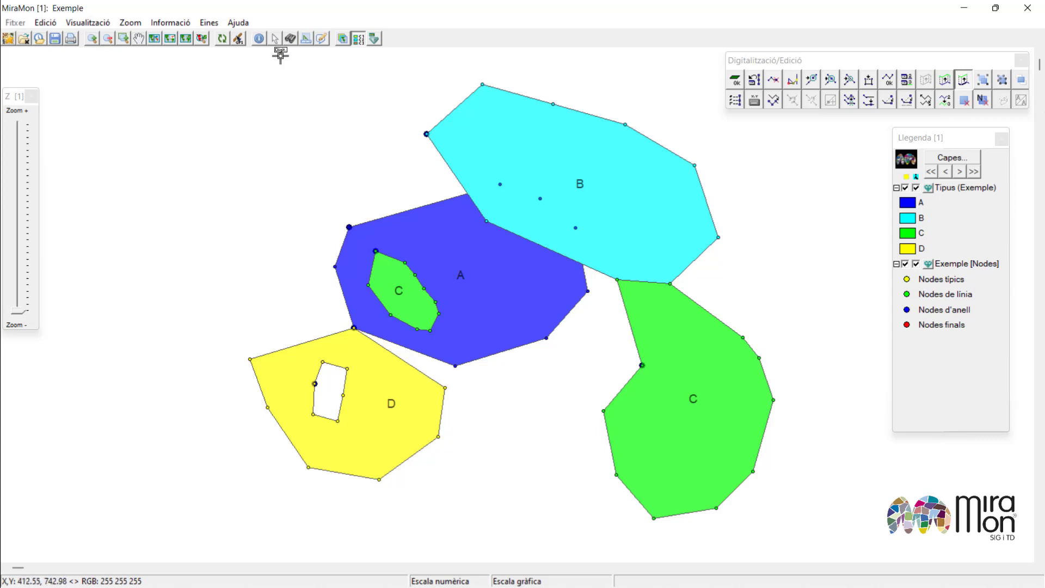
- Query the attributes of the new multi-record polygon and browse both of its records
{"action": "left_click", "coordinate": [259, 38]}
{"action": "left_click", "coordinate": [671, 409]}
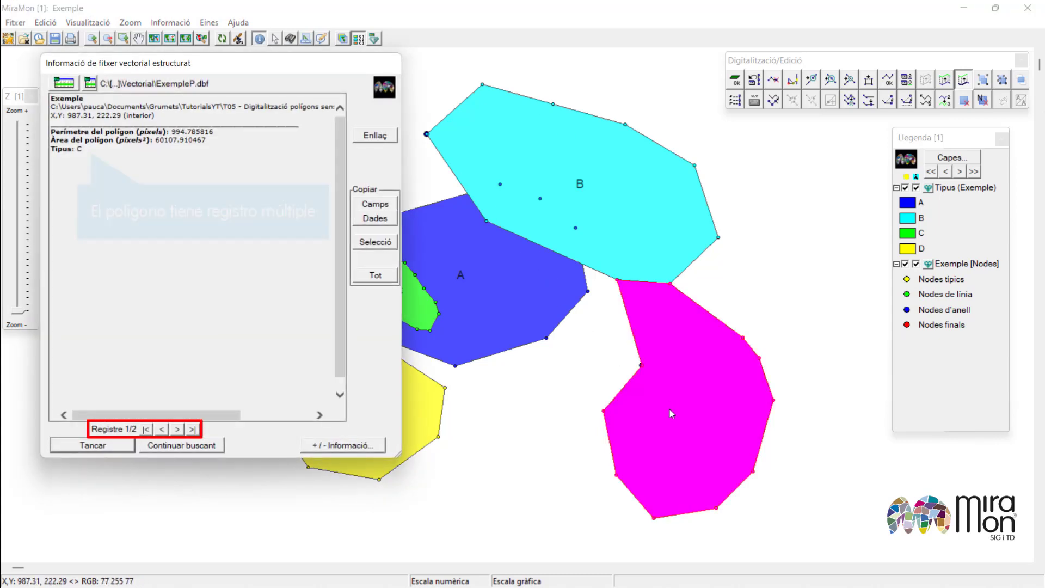
{"action": "left_click", "coordinate": [178, 429]}
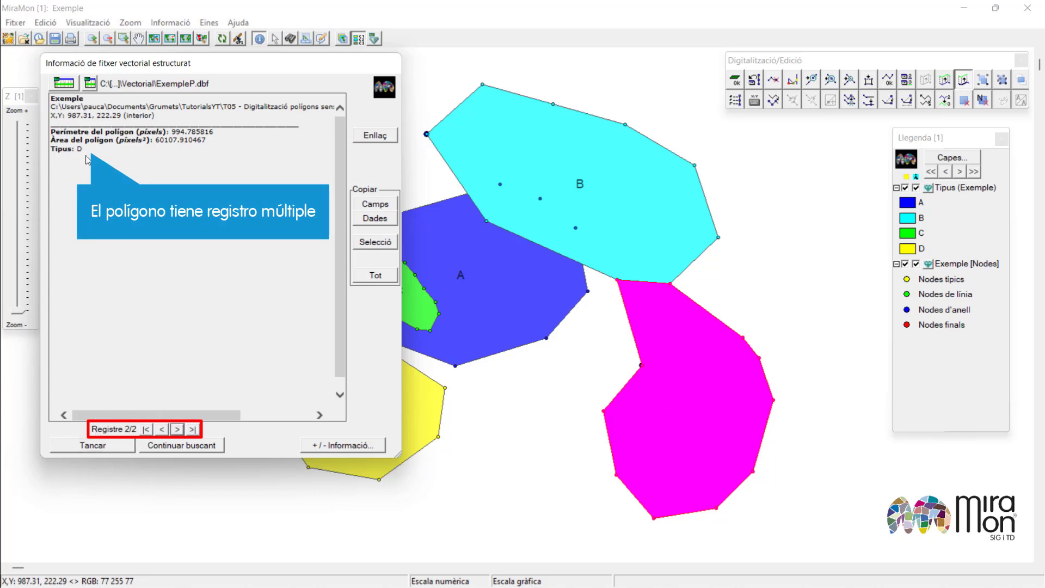
{"action": "left_click", "coordinate": [161, 430]}
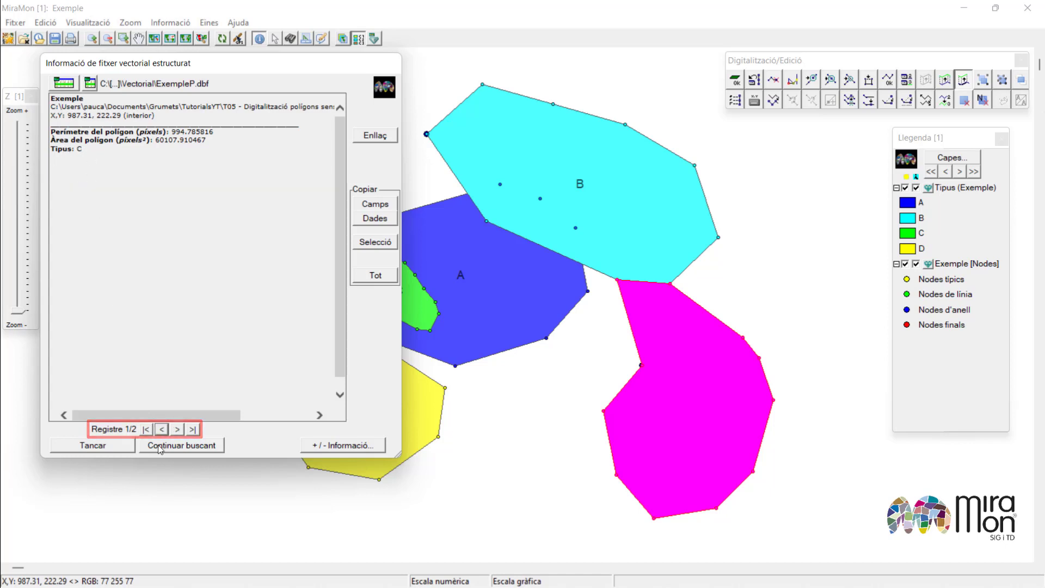
{"action": "left_click", "coordinate": [120, 445]}
- Reorder polygon B so that it lies beneath all the other polygons
{"action": "key", "text": "ctrl+r"}
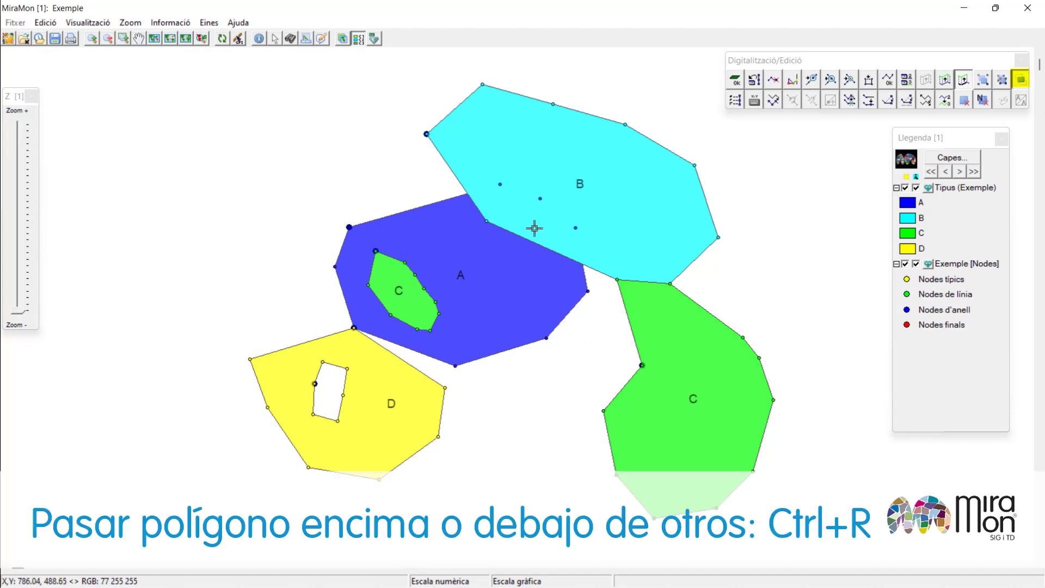
{"action": "left_click", "coordinate": [510, 164]}
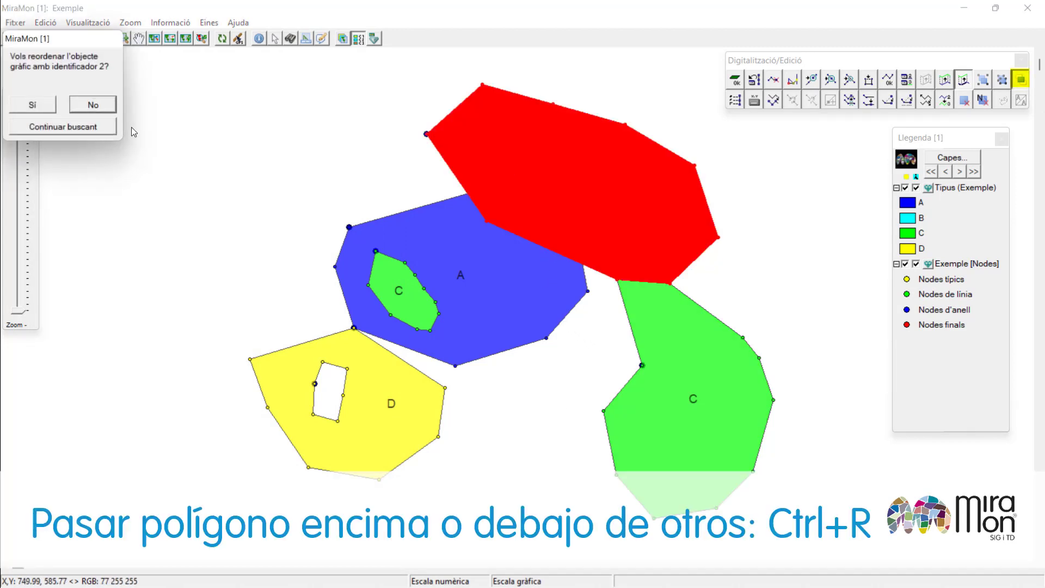
{"action": "left_click", "coordinate": [52, 105]}
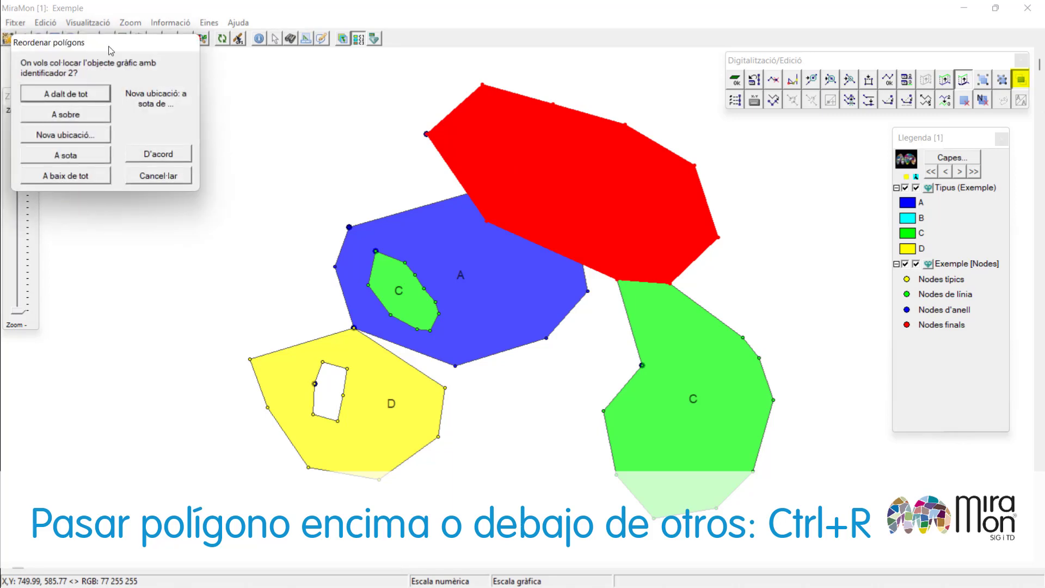
{"action": "left_click_drag", "start_coordinate": [111, 50], "coordinate": [507, 207]}
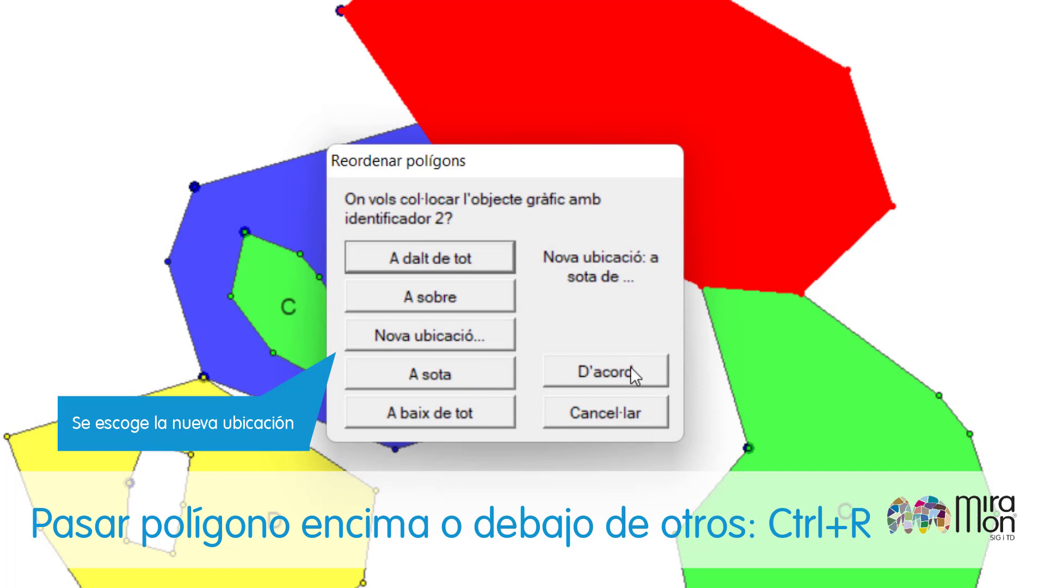
{"action": "left_click", "coordinate": [439, 412]}
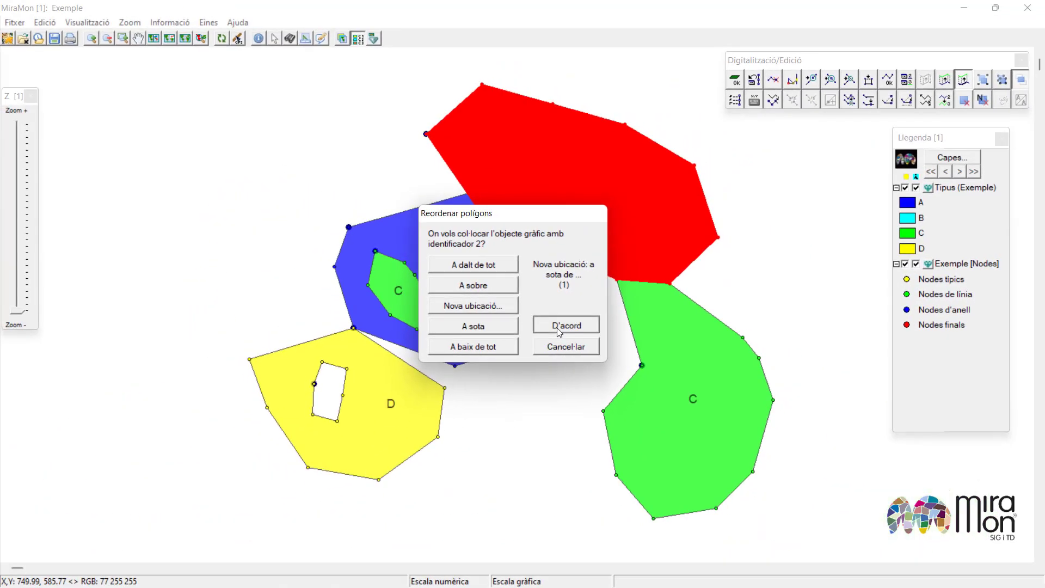
{"action": "left_click", "coordinate": [644, 381]}
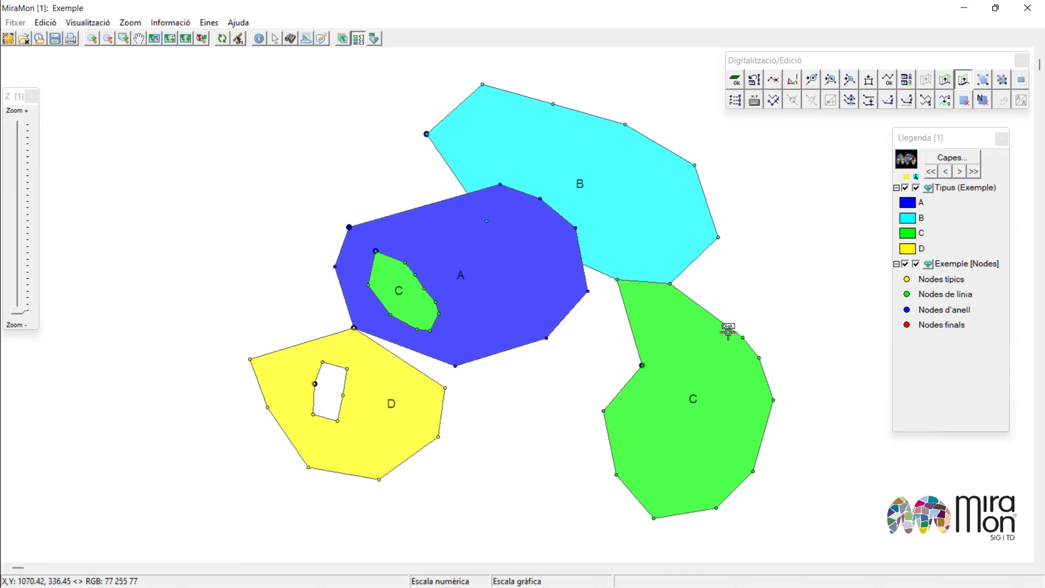
- End the digitizing session of the Exemple layer
{"action": "key", "text": "F2"}
{"action": "left_click", "coordinate": [178, 84]}
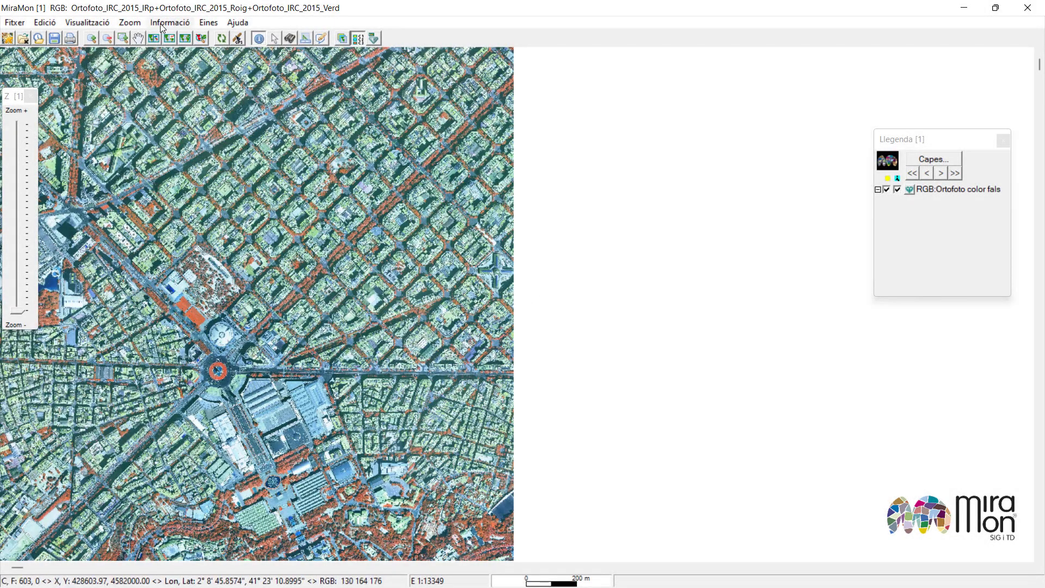
- Consult the parameters of the current reference system with the false-colour orthophoto as base layer
{"action": "left_click", "coordinate": [165, 24]}
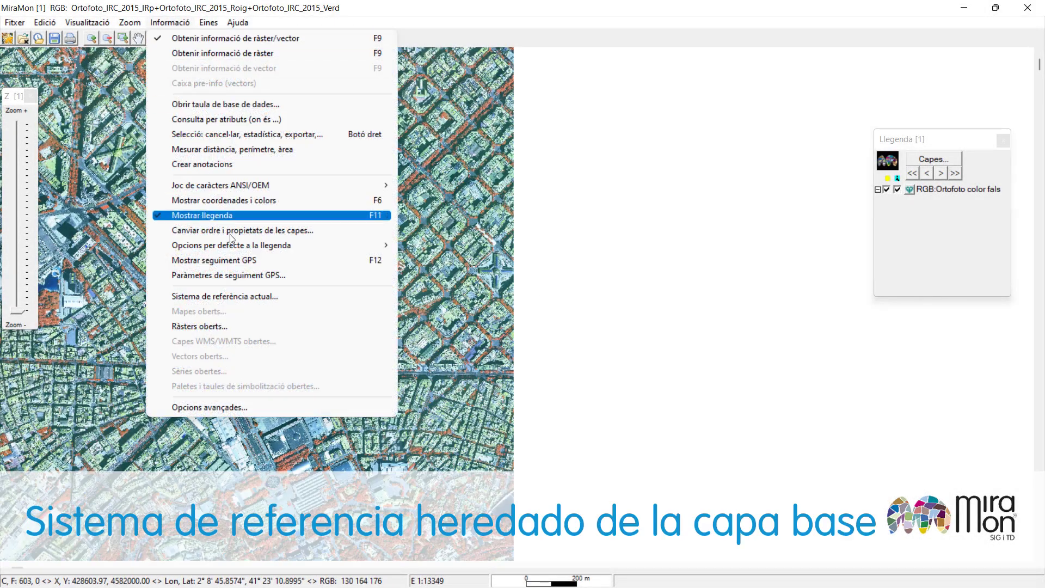
{"action": "left_click", "coordinate": [248, 296]}
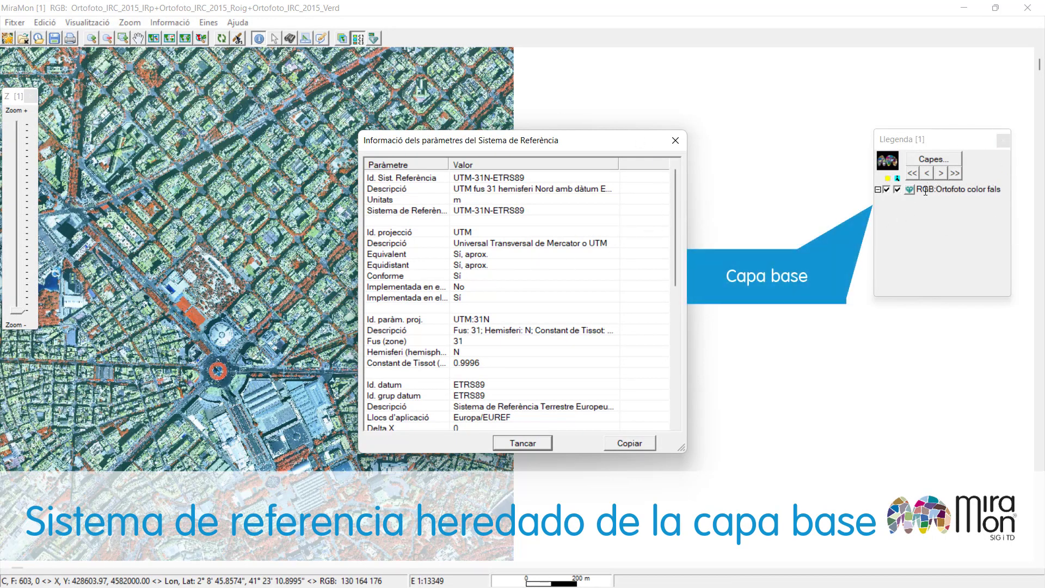
- Close the reference system information and create a polygon vector file named AreesEntrenament in the T05 project's Vectorial folder
{"action": "left_click", "coordinate": [525, 442]}
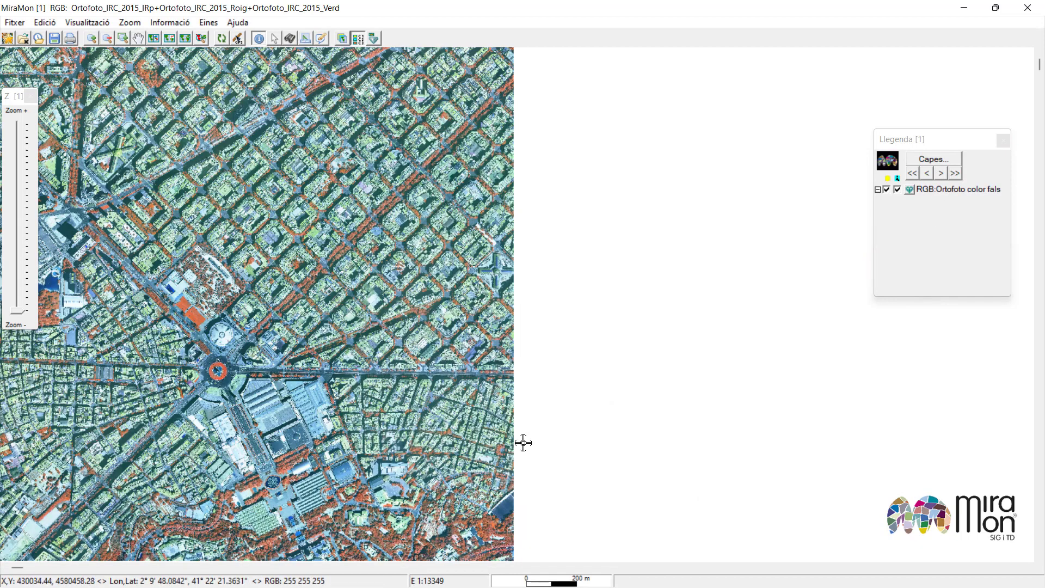
{"action": "key", "text": "F2"}
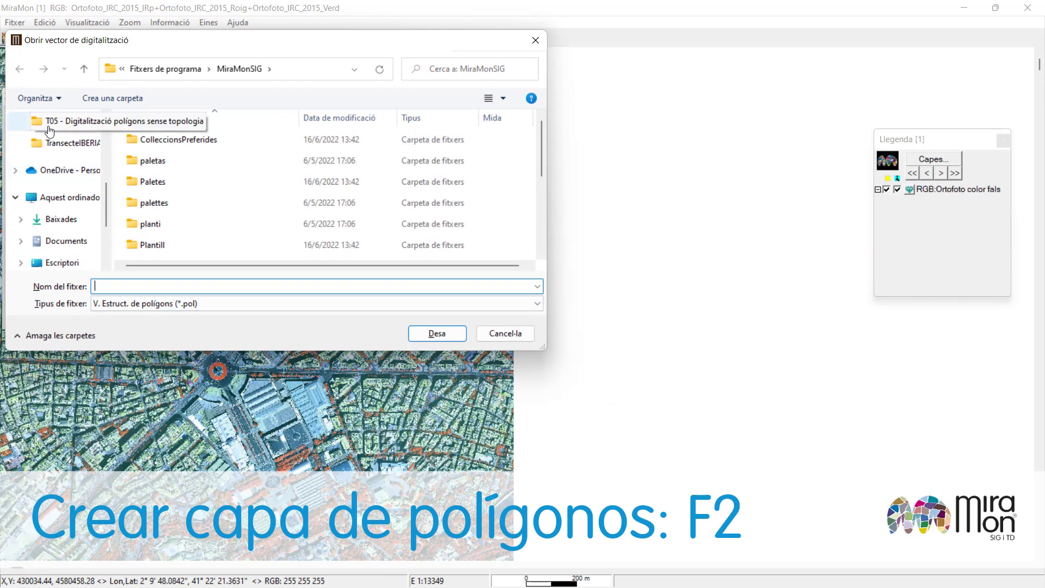
{"action": "left_click", "coordinate": [49, 128]}
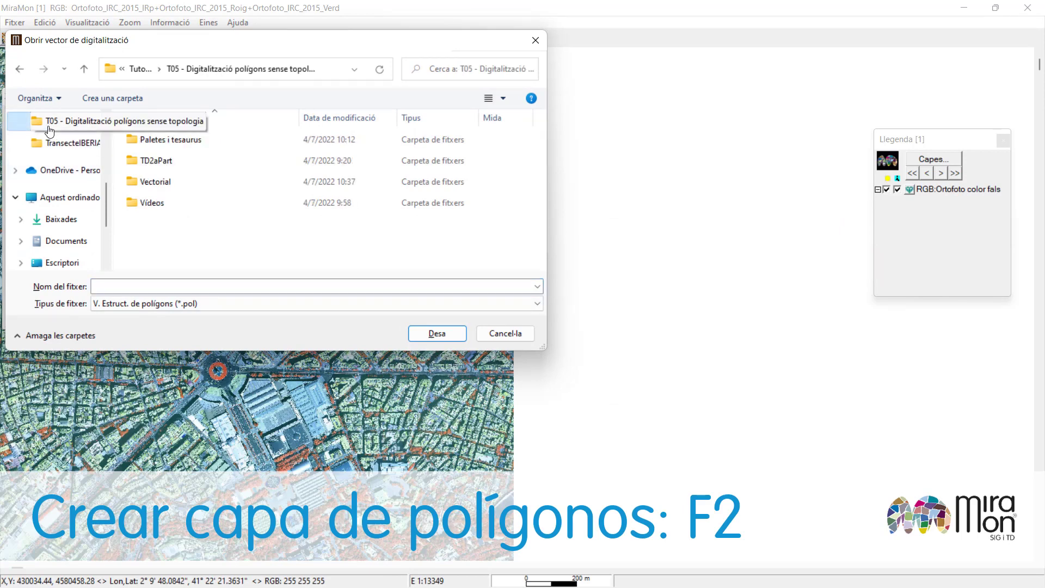
{"action": "left_click", "coordinate": [153, 188]}
{"action": "double_click", "coordinate": [152, 187]}
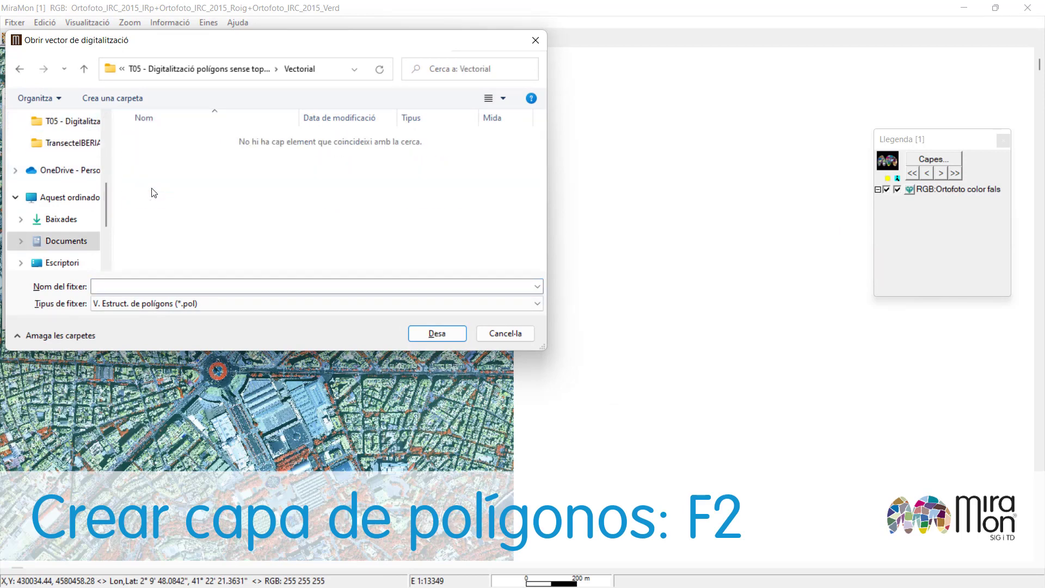
{"action": "left_click", "coordinate": [175, 284]}
{"action": "type", "text": "AreesEntrenamen"}
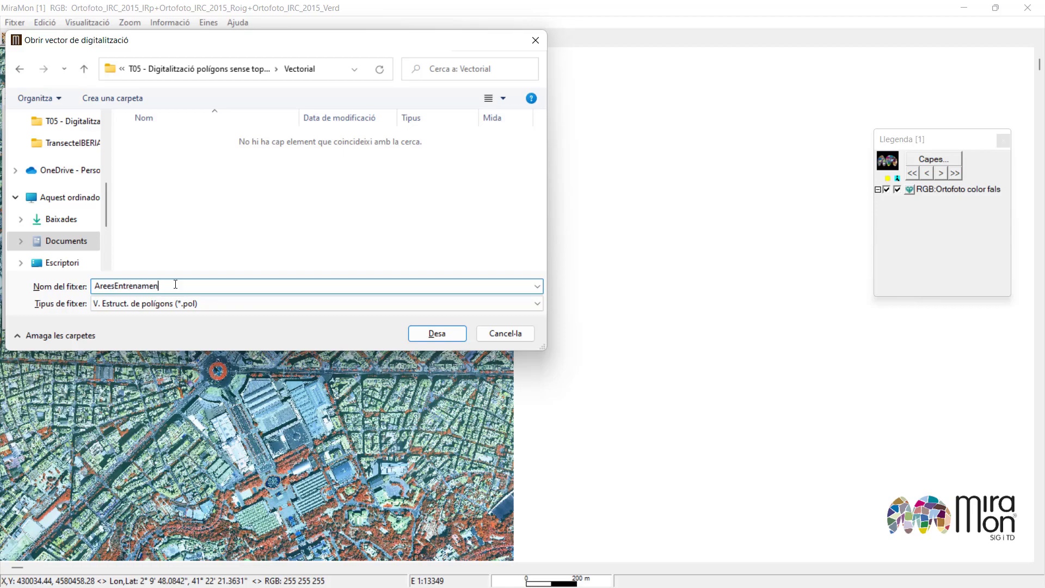
{"action": "type", "text": "t"}
{"action": "left_click", "coordinate": [423, 333]}
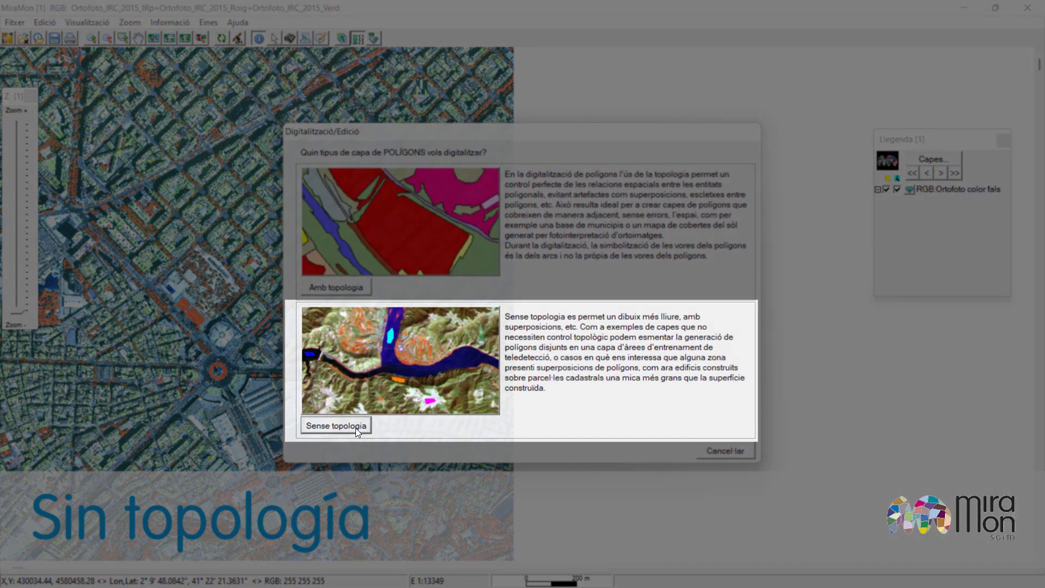
- Configure the new layer without topology, with nodes shown, and title it "Àrees Entrenament"
{"action": "left_click", "coordinate": [355, 426]}
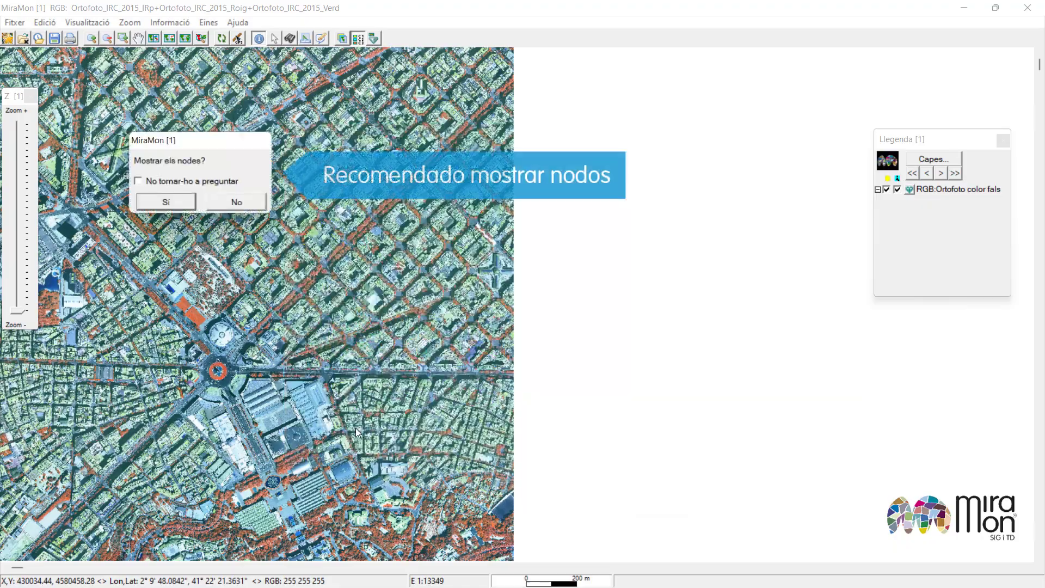
{"action": "left_click", "coordinate": [182, 199]}
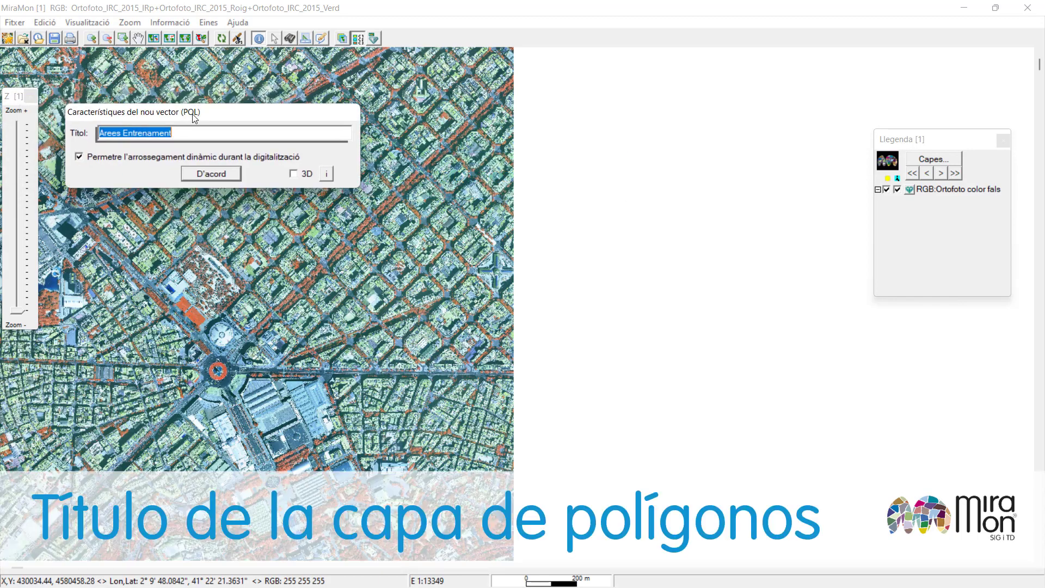
{"action": "left_click", "coordinate": [345, 216]}
{"action": "key", "text": "BackSpace"}
{"action": "type", "text": "À"}
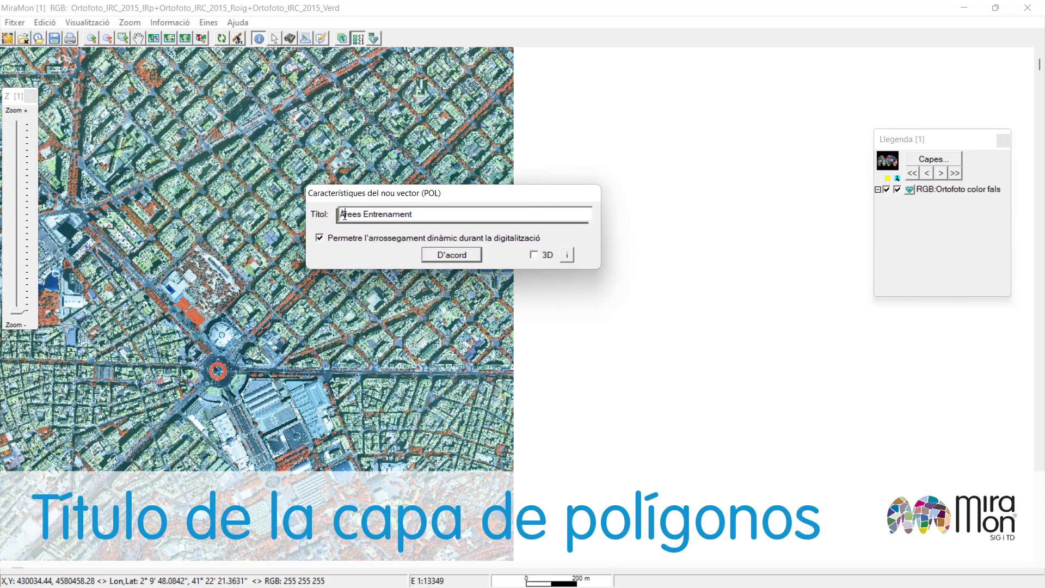
{"action": "left_click", "coordinate": [457, 255]}
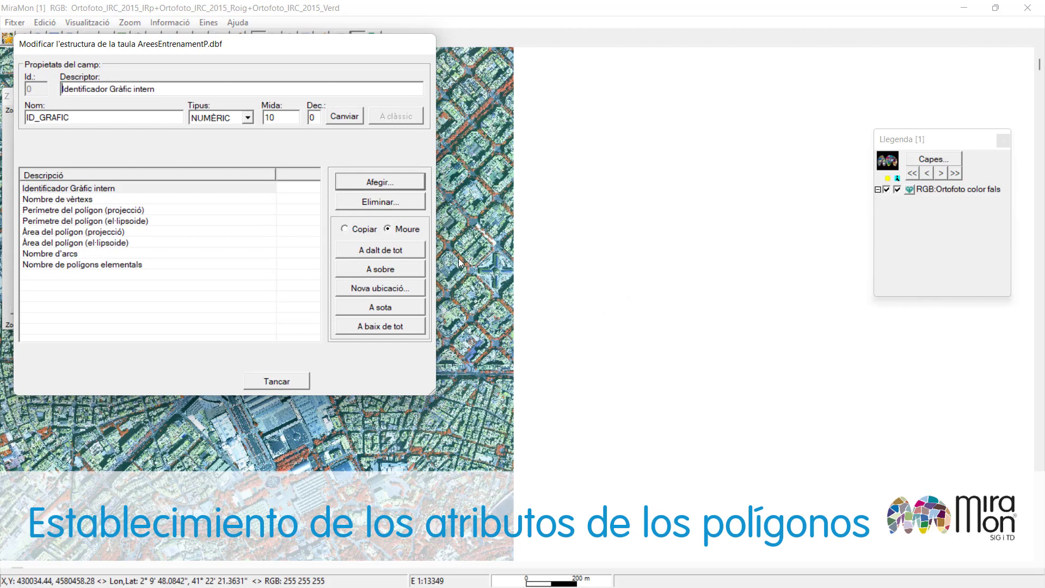
- Add a numeric field COD_COBERT of size 2 with descriptor "Codi coberta" to the end of the polygon attribute table and accept the structure
{"action": "left_click", "coordinate": [177, 265]}
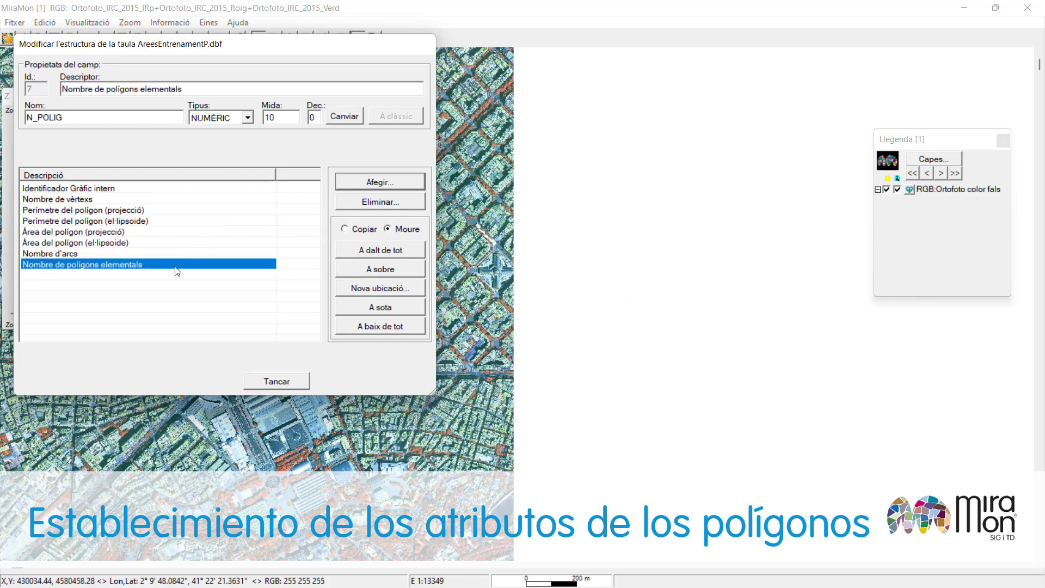
{"action": "left_click", "coordinate": [353, 183]}
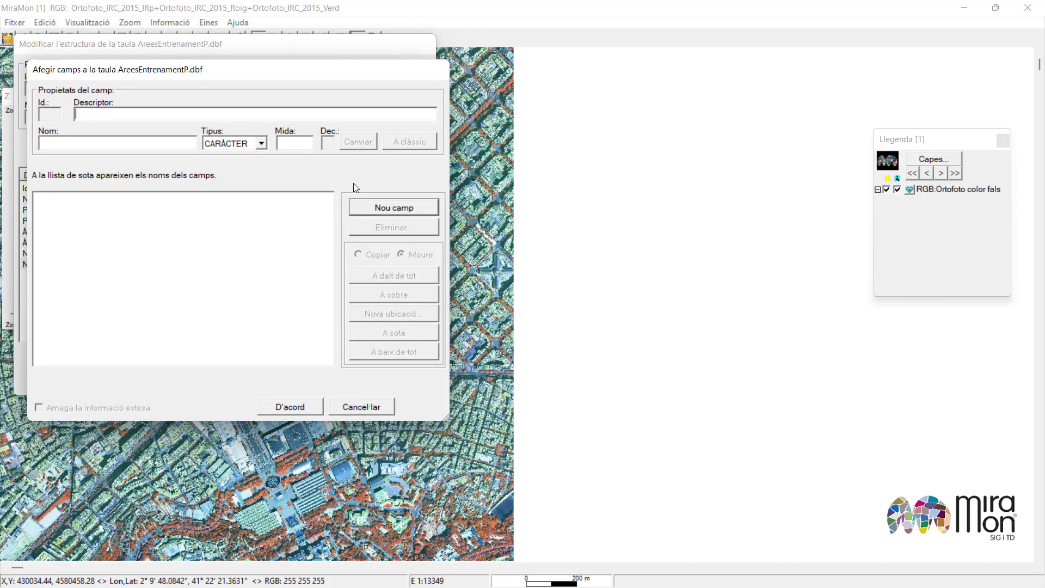
{"action": "type", "text": "Codi coberta"}
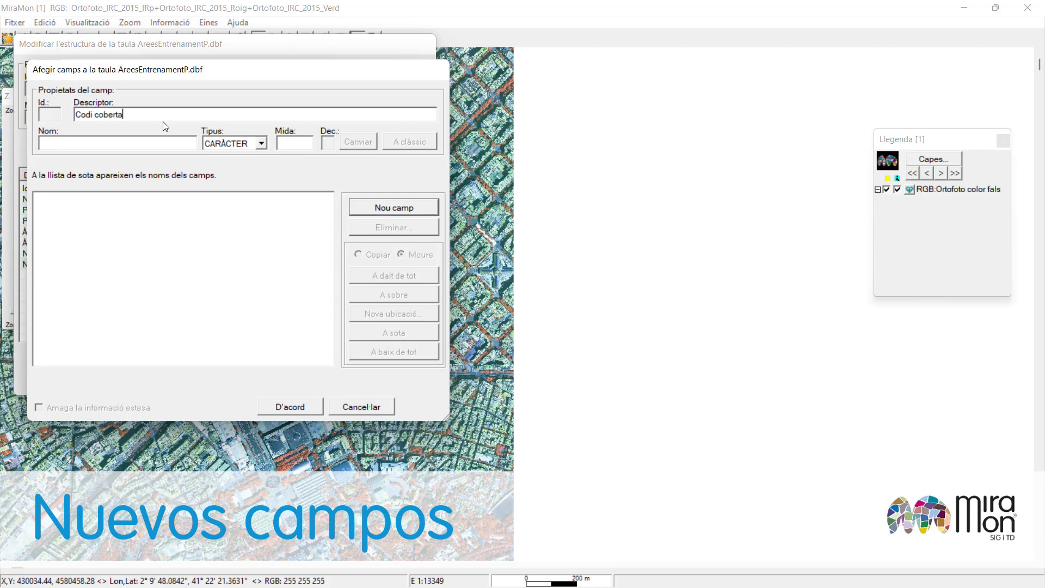
{"action": "left_click", "coordinate": [65, 138]}
{"action": "type", "text": "COD_COBERT"}
{"action": "left_click", "coordinate": [261, 143]}
{"action": "left_click", "coordinate": [228, 164]}
{"action": "left_click", "coordinate": [294, 143]}
{"action": "type", "text": "2"}
{"action": "left_click", "coordinate": [331, 143]}
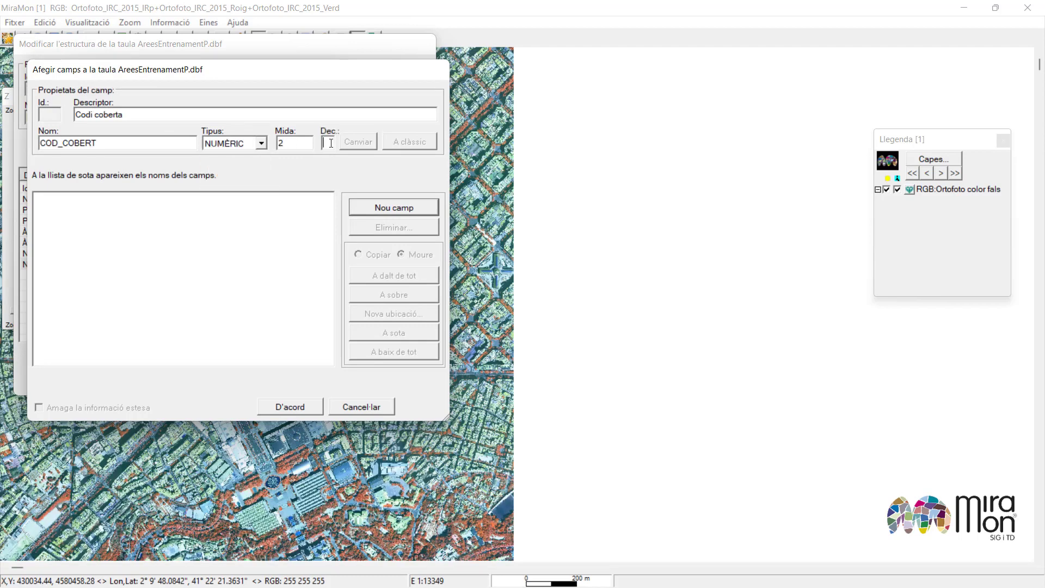
{"action": "left_click", "coordinate": [372, 212]}
{"action": "left_click", "coordinate": [288, 406]}
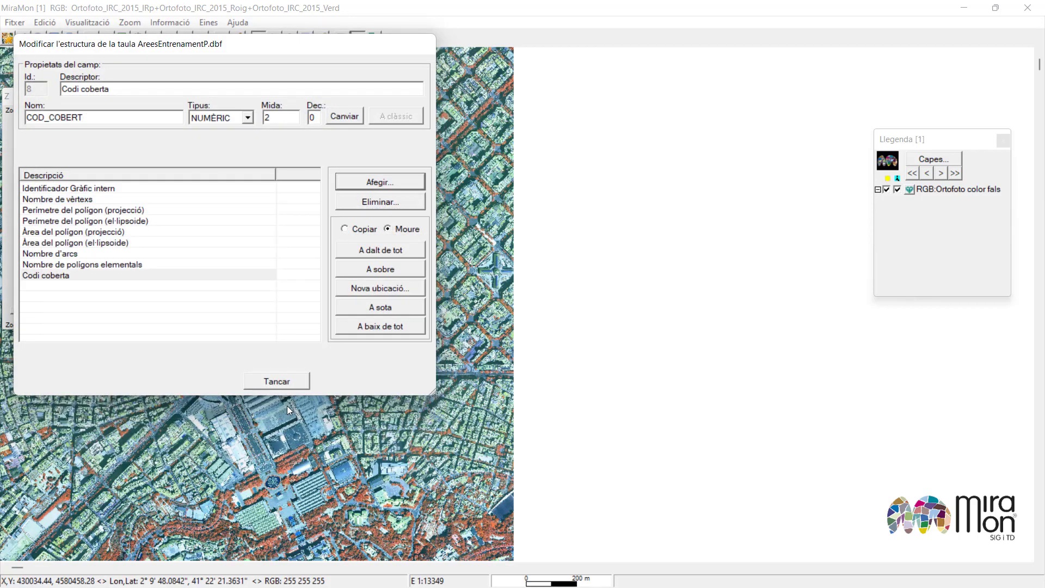
{"action": "left_click", "coordinate": [277, 382]}
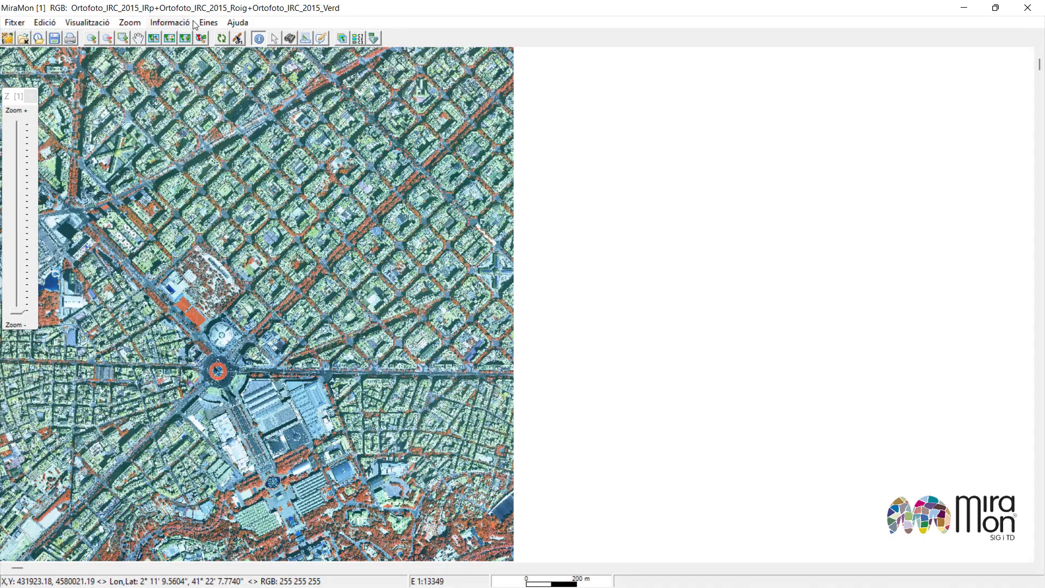
- Open the MiraDades database editor without loading any file and maximize its window
{"action": "left_click", "coordinate": [194, 24]}
{"action": "left_click", "coordinate": [202, 105]}
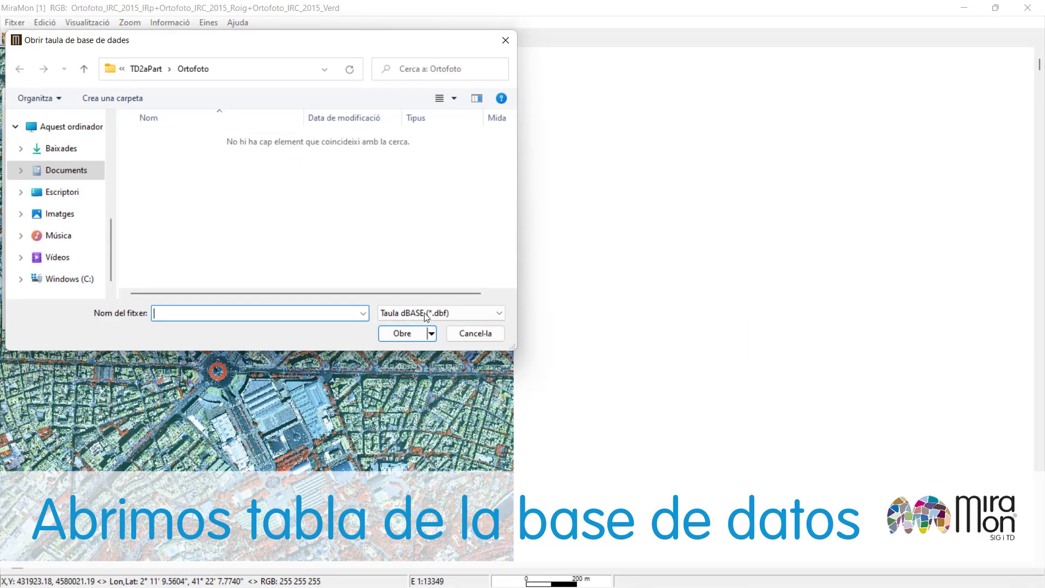
{"action": "left_click", "coordinate": [466, 335]}
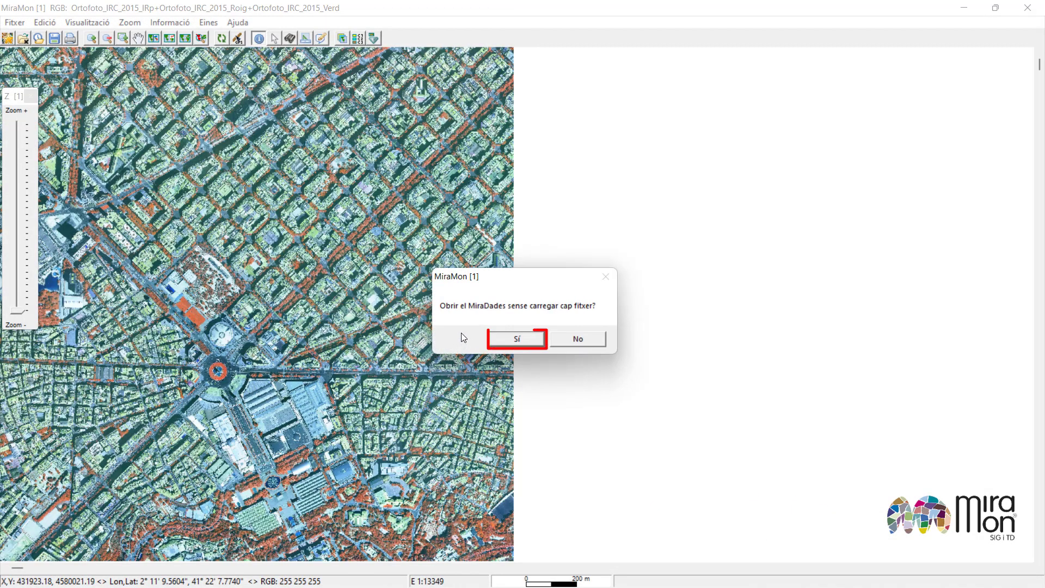
{"action": "left_click", "coordinate": [500, 339]}
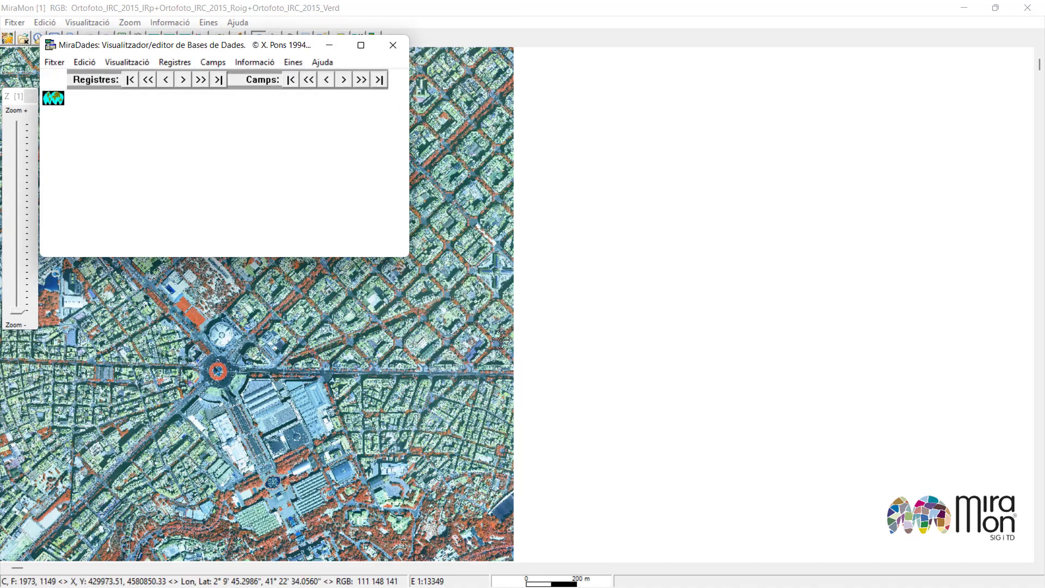
{"action": "left_click", "coordinate": [360, 44]}
- Create a new dBASE table named Tesaurus_6_Categories in the "Paletes i tesaurus" folder
{"action": "left_click", "coordinate": [15, 23]}
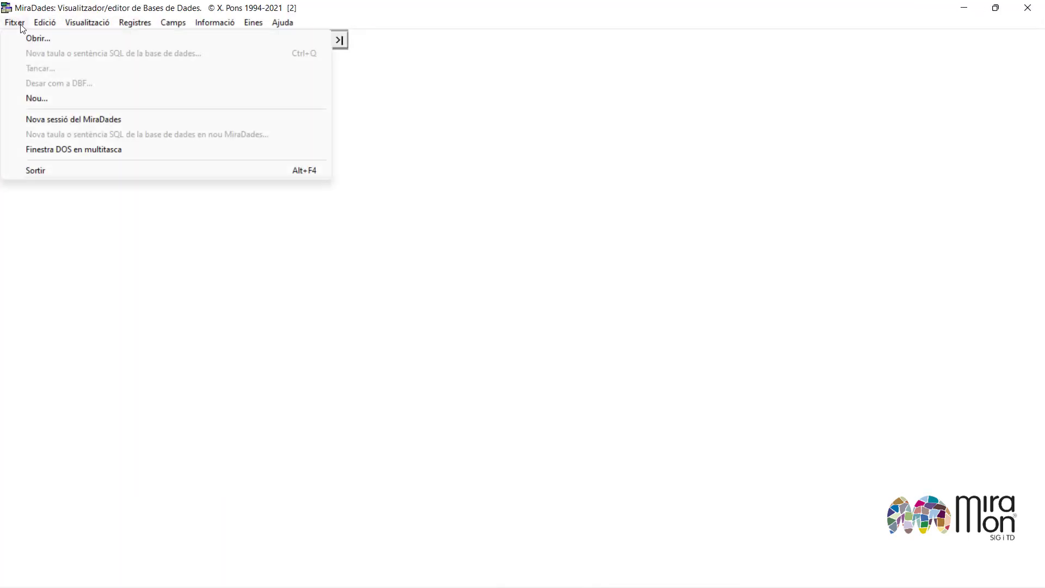
{"action": "left_click", "coordinate": [55, 100]}
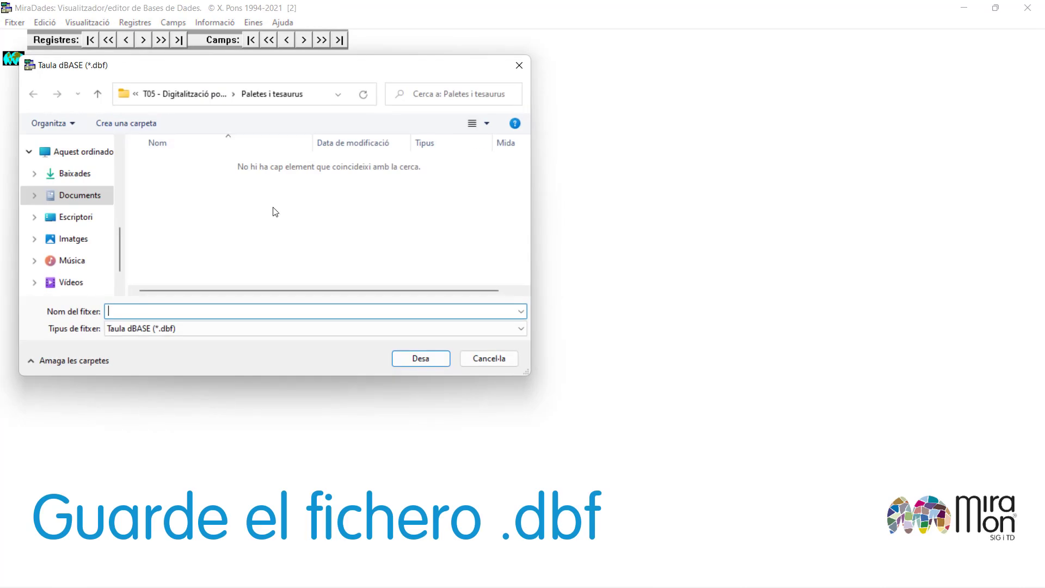
{"action": "type", "text": "Tesaurus_6_categories"}
{"action": "left_click", "coordinate": [400, 357]}
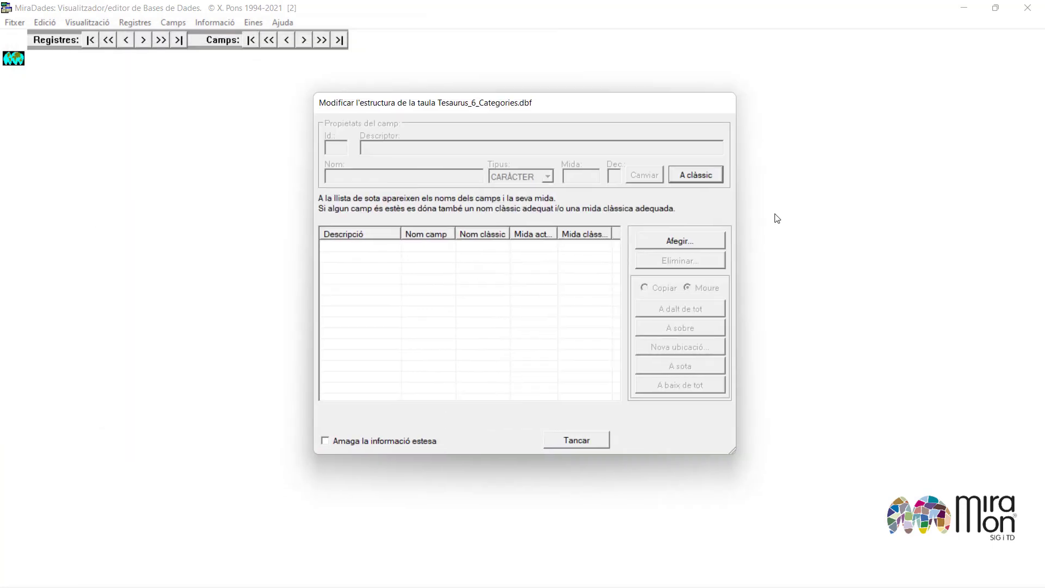
- Add a numeric field COD_COBERT of size 2 with 0 decimals to the thesaurus table
{"action": "left_click", "coordinate": [707, 241]}
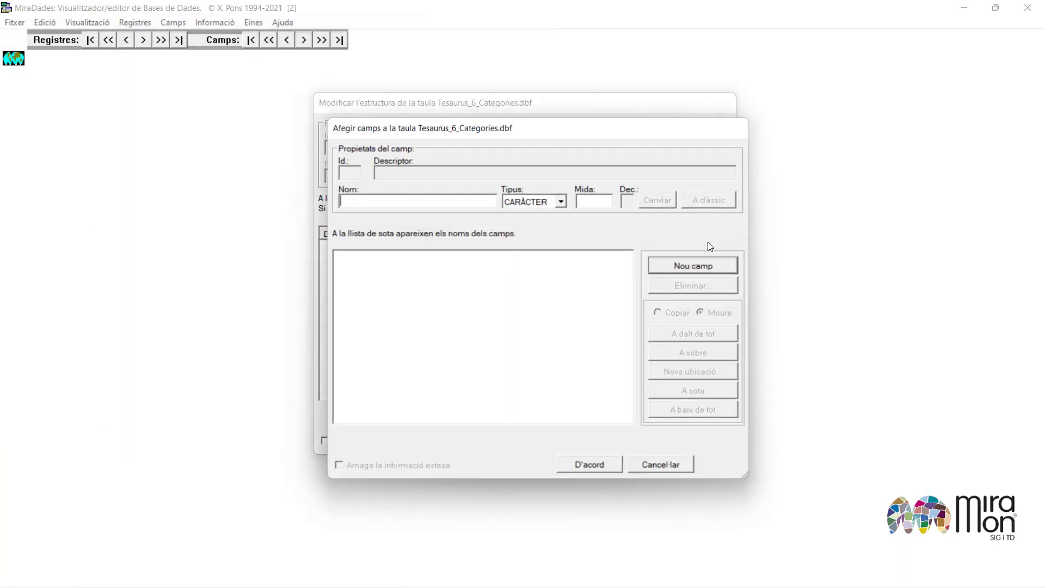
{"action": "type", "text": "COD_COBERT"}
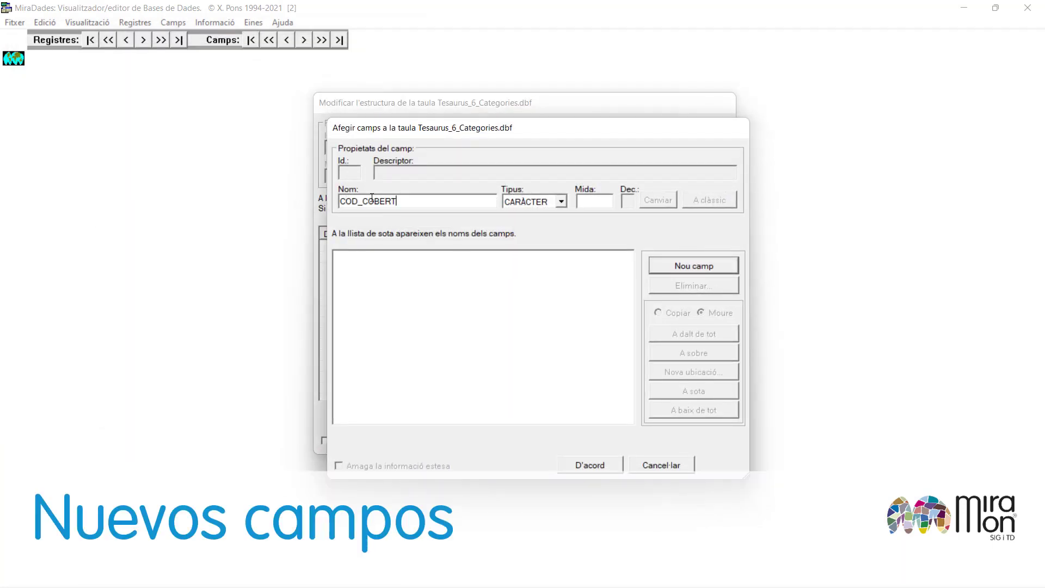
{"action": "left_click", "coordinate": [560, 201]}
{"action": "left_click", "coordinate": [525, 224]}
{"action": "left_click", "coordinate": [682, 266]}
- Add a character field DES_COBERT of size 15 to the thesaurus table and accept the table structure
{"action": "left_click_drag", "start_coordinate": [397, 201], "coordinate": [324, 204]}
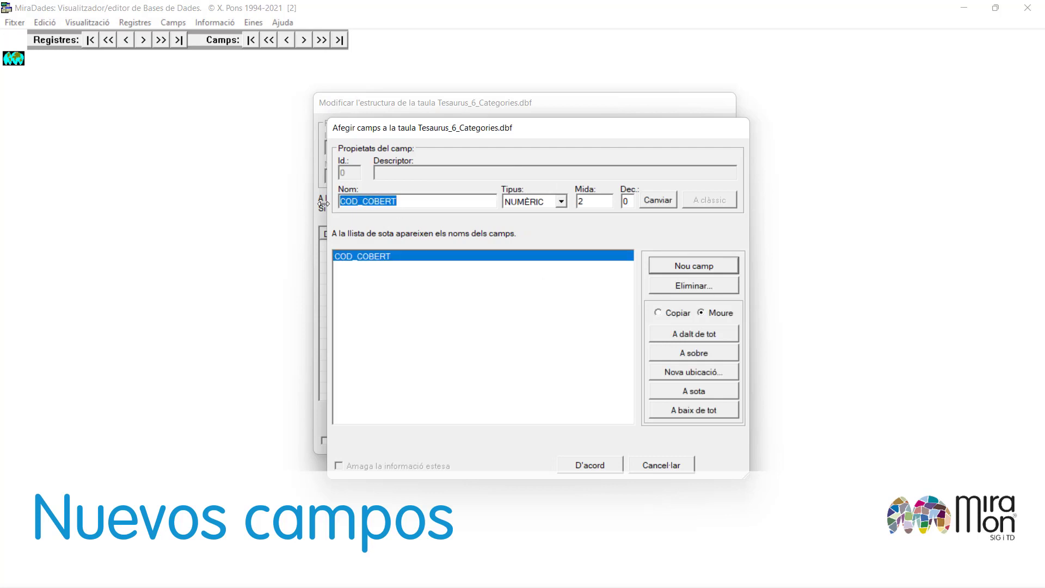
{"action": "type", "text": "DES_COBERT"}
{"action": "left_click", "coordinate": [560, 201]}
{"action": "left_click", "coordinate": [531, 211]}
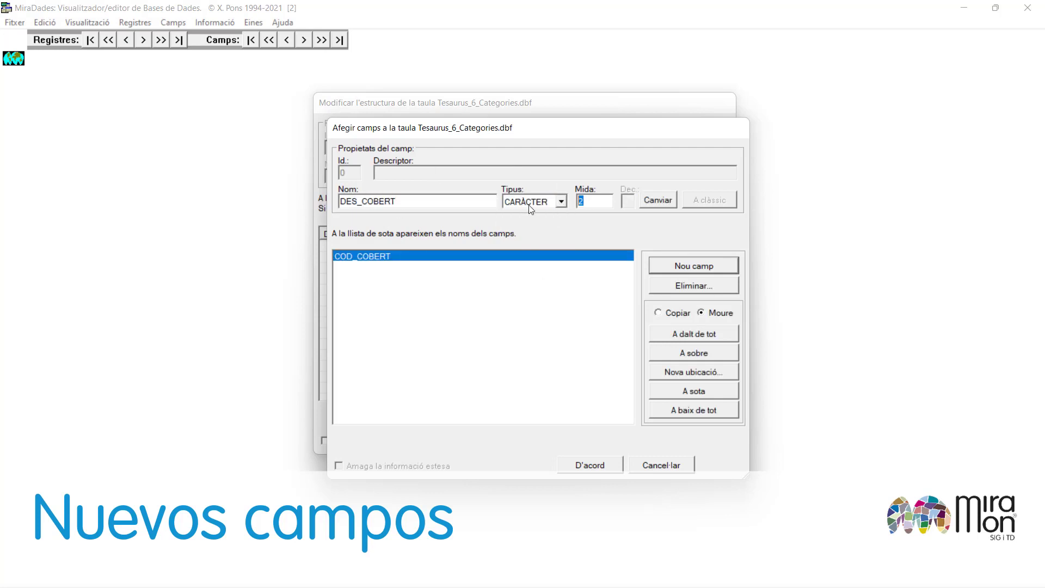
{"action": "left_click", "coordinate": [675, 267]}
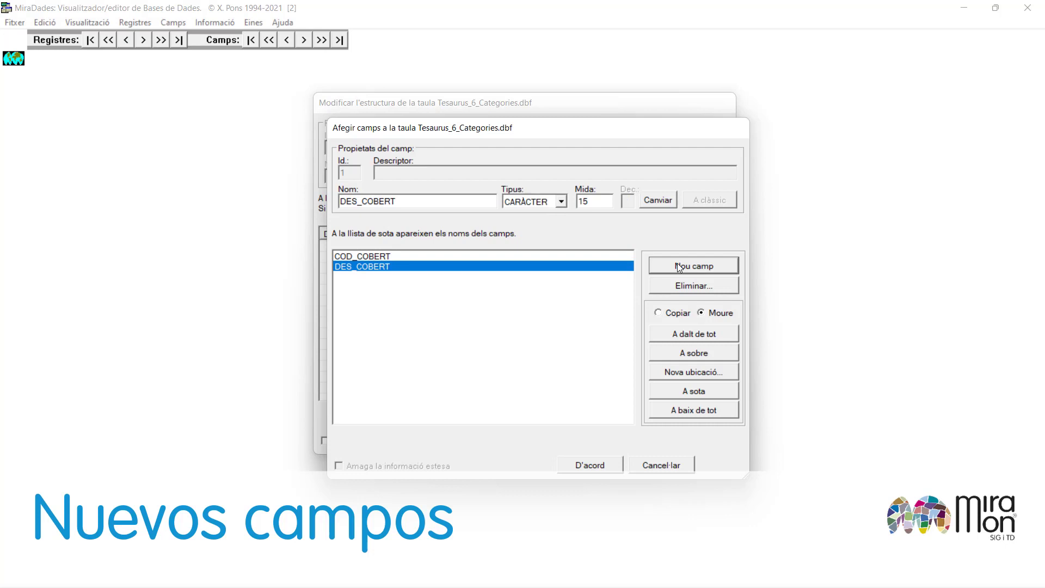
{"action": "left_click", "coordinate": [603, 467]}
{"action": "left_click", "coordinate": [579, 441]}
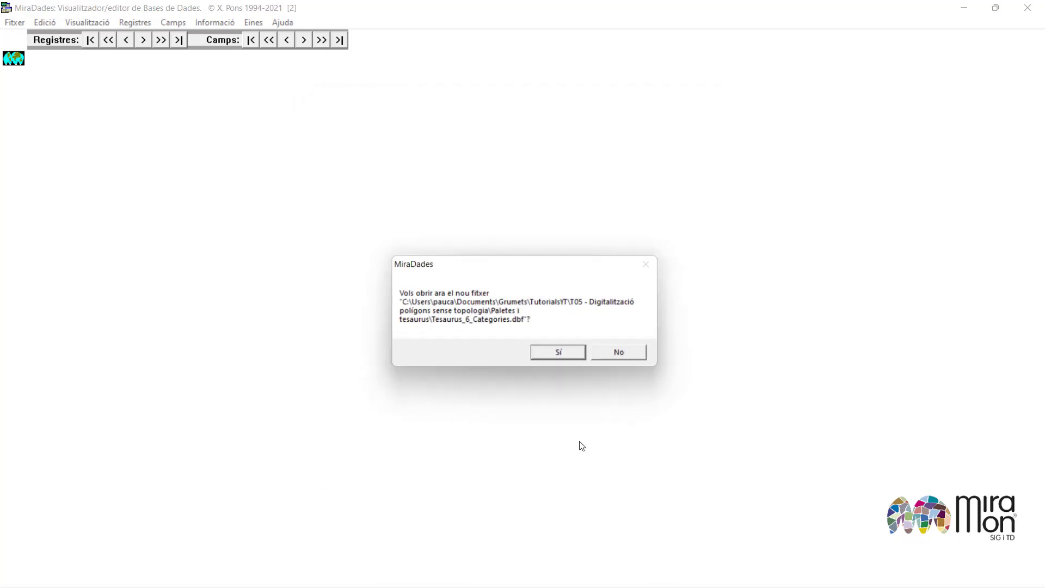
- Open the newly created thesaurus table and insert 6 new records
{"action": "left_click", "coordinate": [560, 354]}
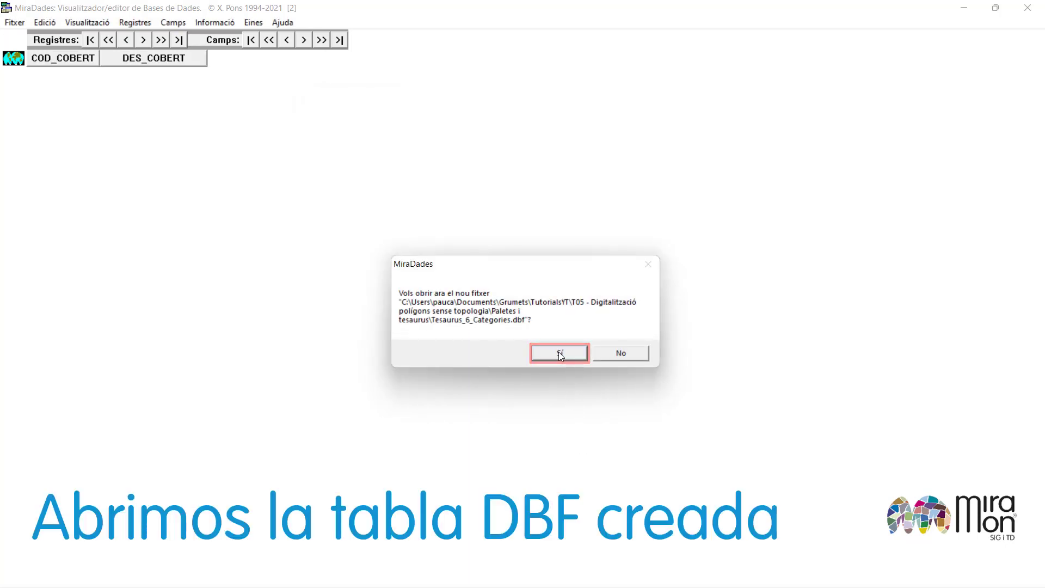
{"action": "left_click", "coordinate": [140, 22]}
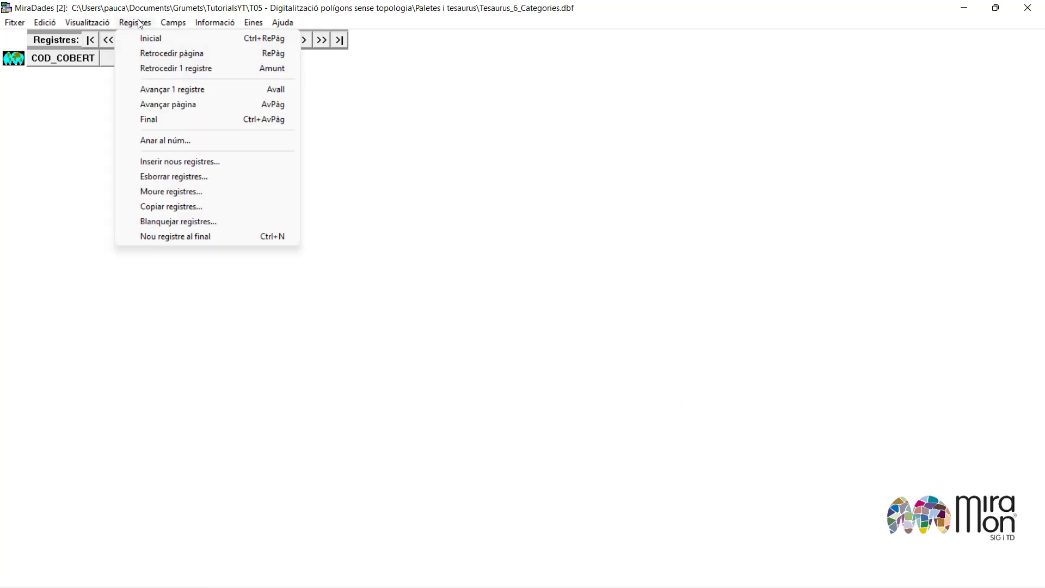
{"action": "left_click", "coordinate": [170, 162]}
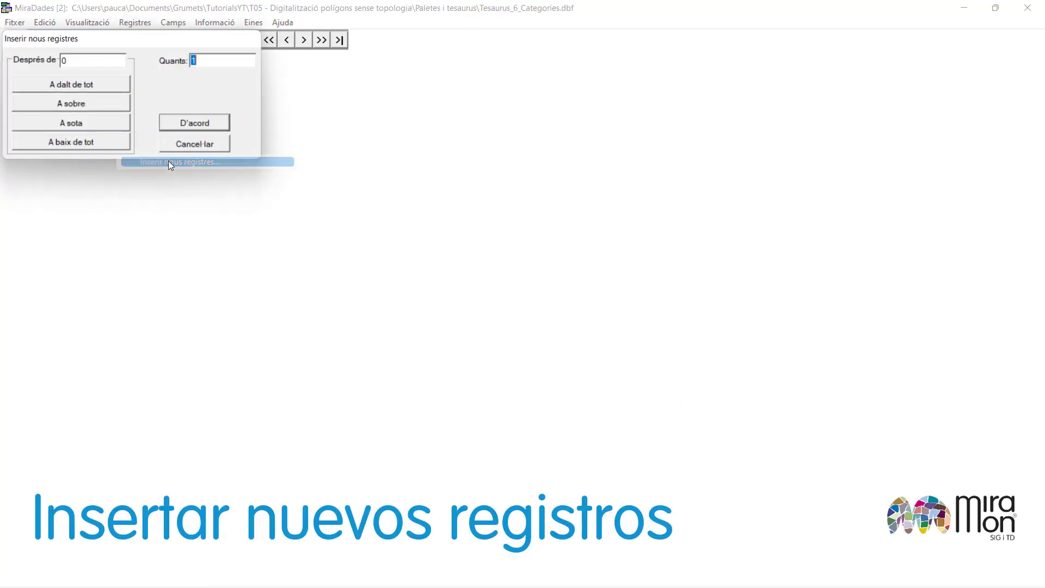
{"action": "type", "text": "6"}
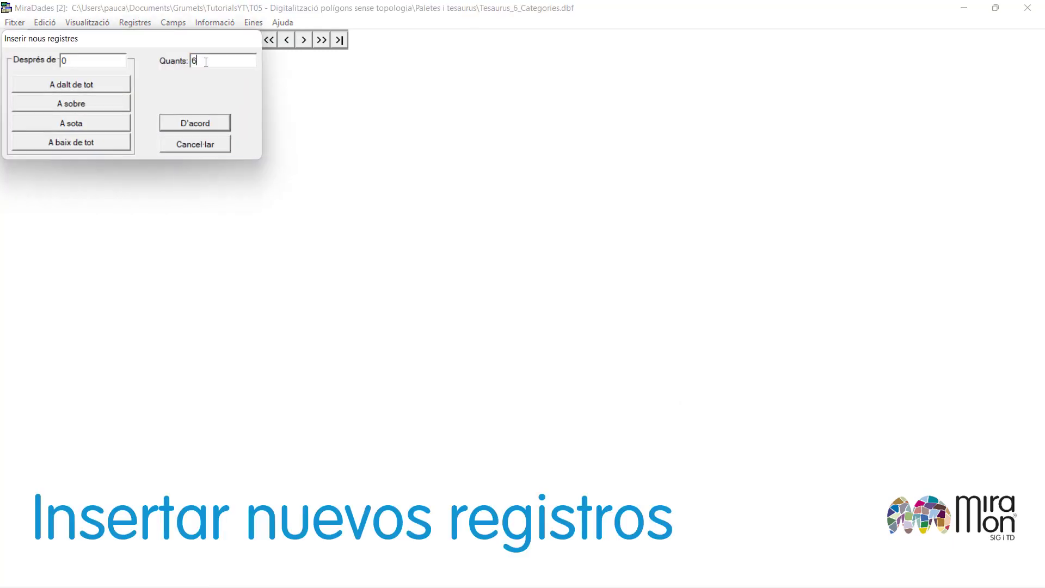
{"action": "left_click", "coordinate": [206, 126]}
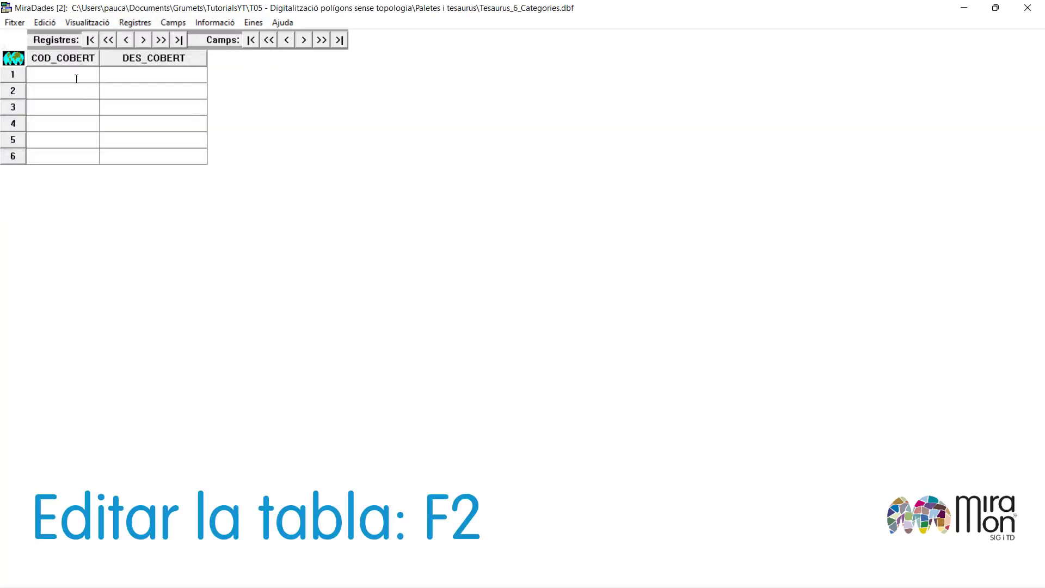
- Fill the six records with codes 1–6 and descriptions Aigua, Via pública, Edificis, Arbrat urbà, Gespa and Denudat, and save the table edits
{"action": "type", "text": "1"}
{"action": "key", "text": "Return"}
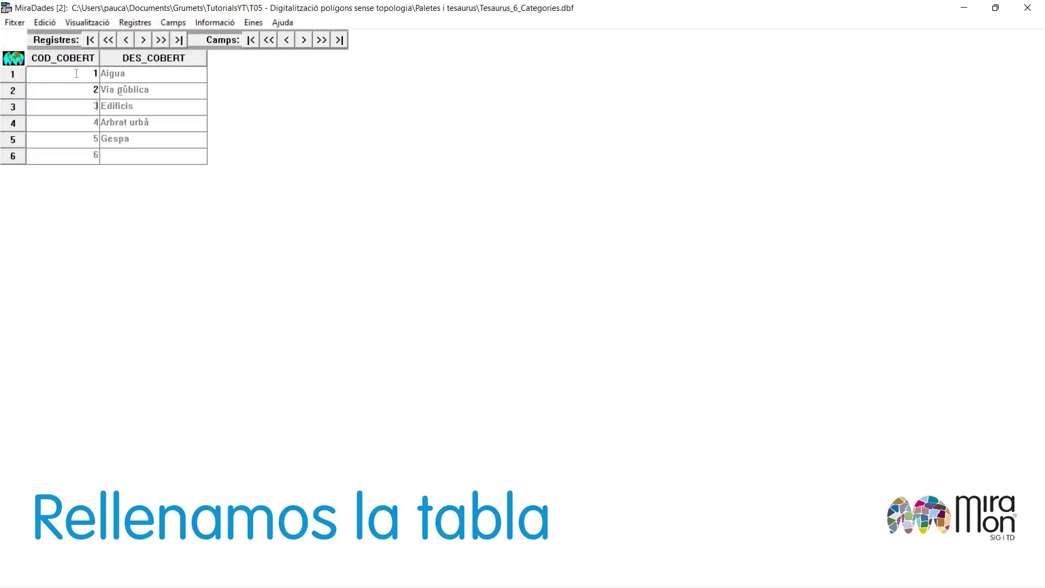
{"action": "type", "text": "Den"}
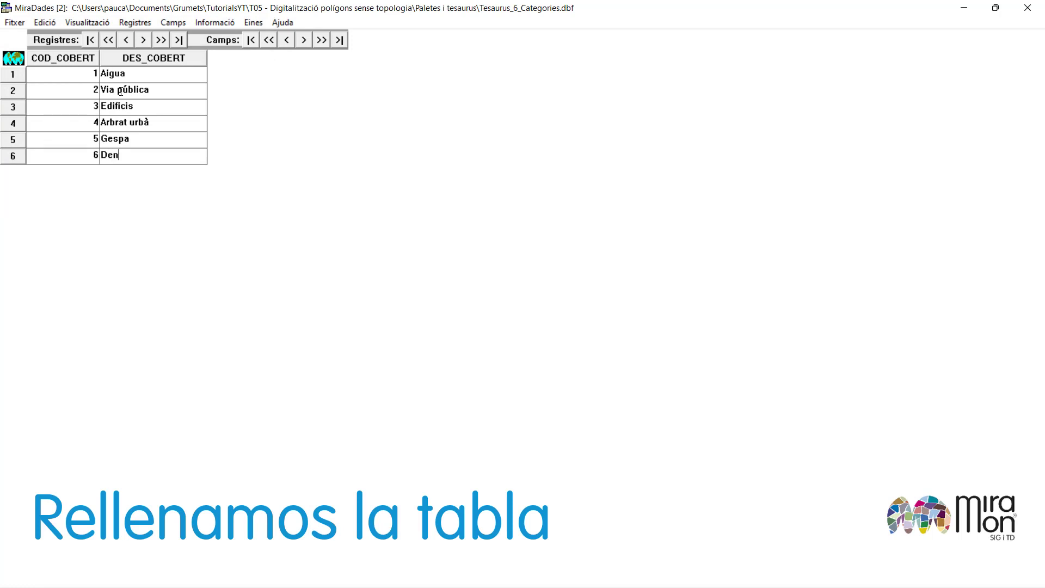
{"action": "type", "text": "udat"}
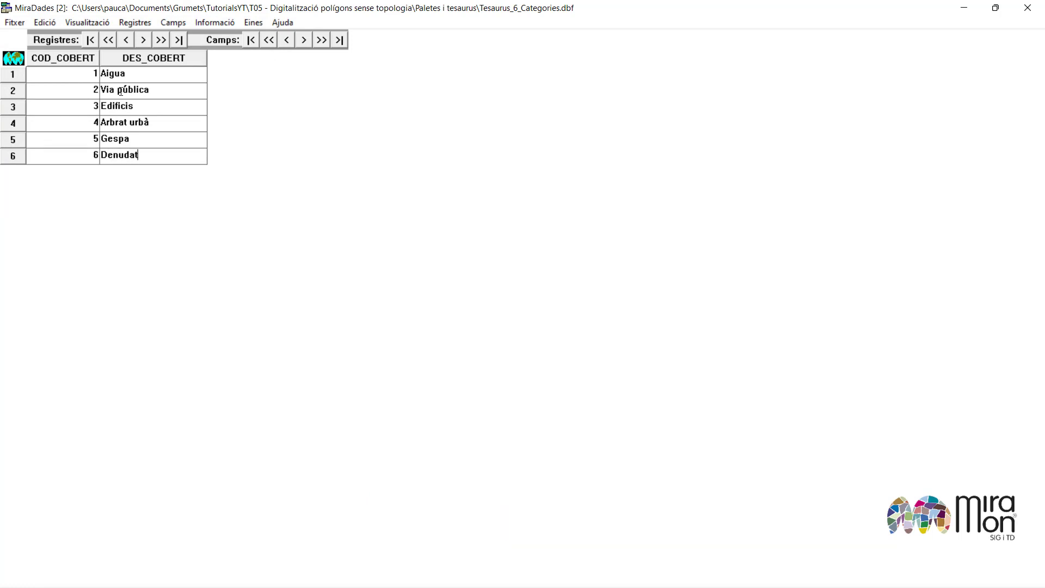
{"action": "key", "text": "F2"}
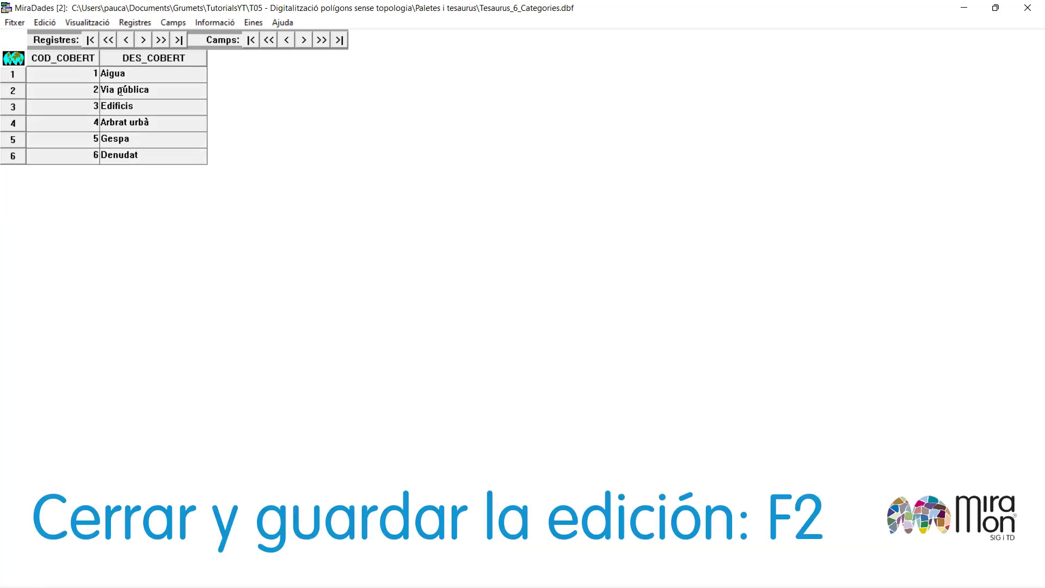
- Add two character fields of size 15, DES_COB_ES and DES_COB_EN, to the structure of the thesaurus table
{"action": "left_click", "coordinate": [171, 24]}
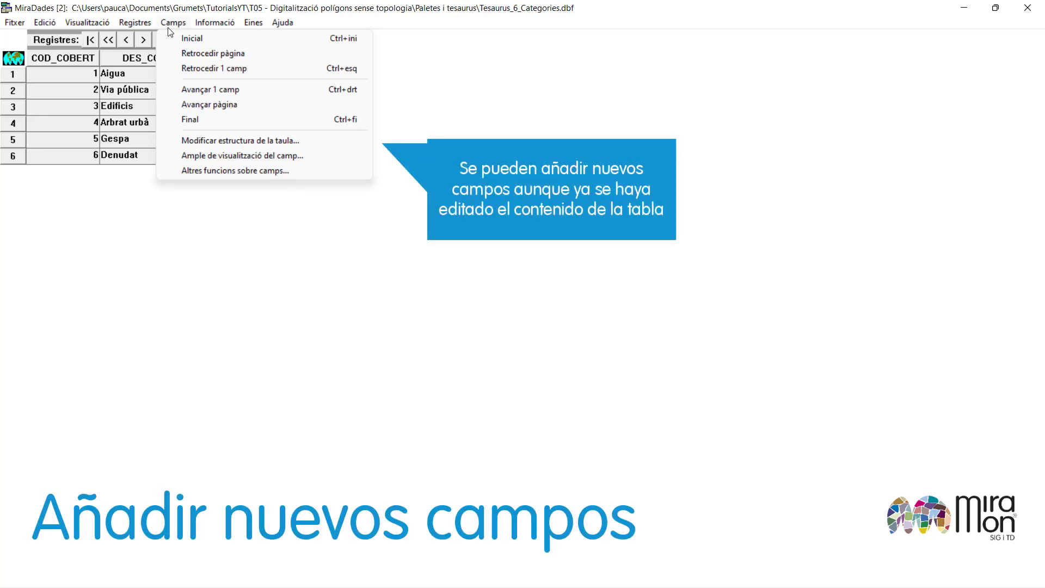
{"action": "left_click", "coordinate": [230, 140]}
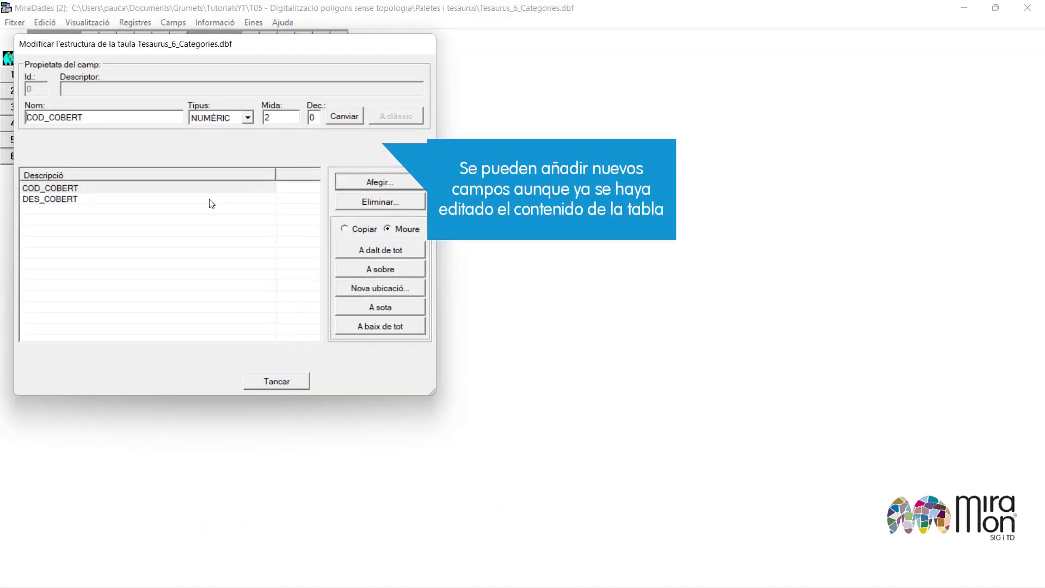
{"action": "left_click", "coordinate": [212, 201]}
{"action": "left_click", "coordinate": [372, 182]}
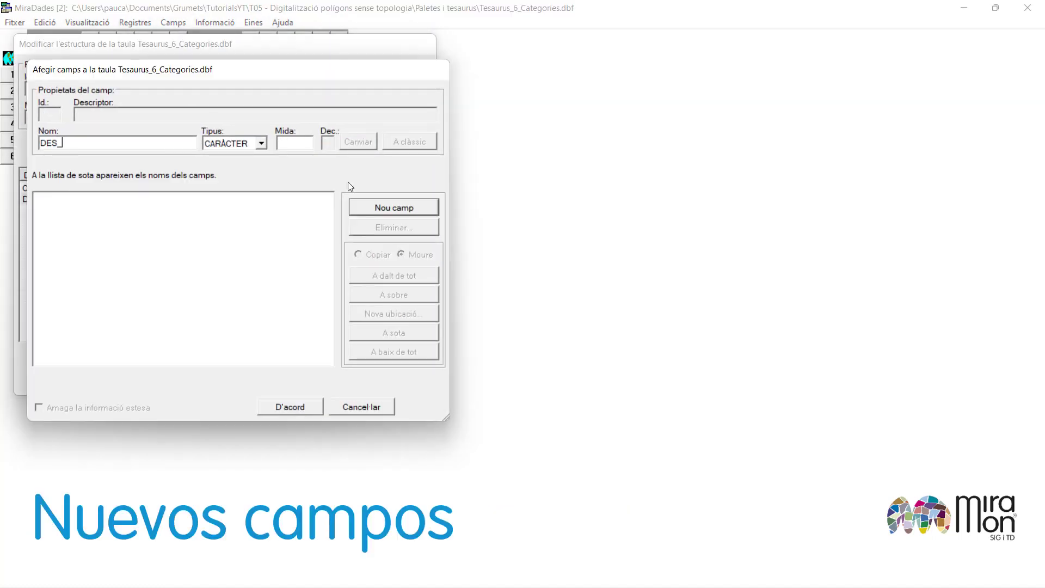
{"action": "type", "text": "DES_COB_ES"}
{"action": "key", "text": "Tab"}
{"action": "key", "text": "Tab"}
{"action": "type", "text": "15"}
{"action": "left_click", "coordinate": [376, 207]}
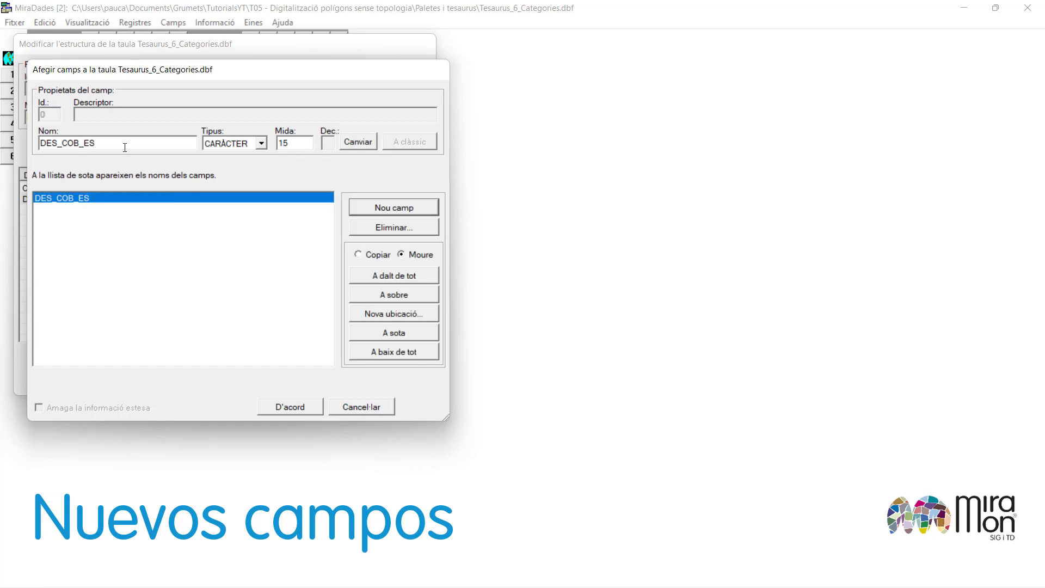
{"action": "left_click", "coordinate": [367, 203]}
{"action": "left_click", "coordinate": [276, 408]}
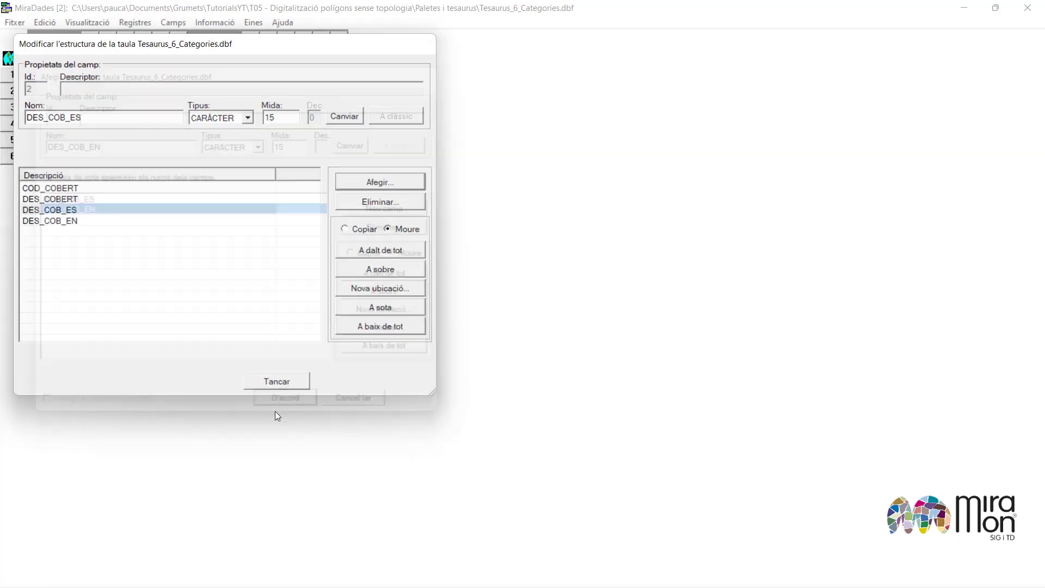
{"action": "left_click", "coordinate": [284, 382]}
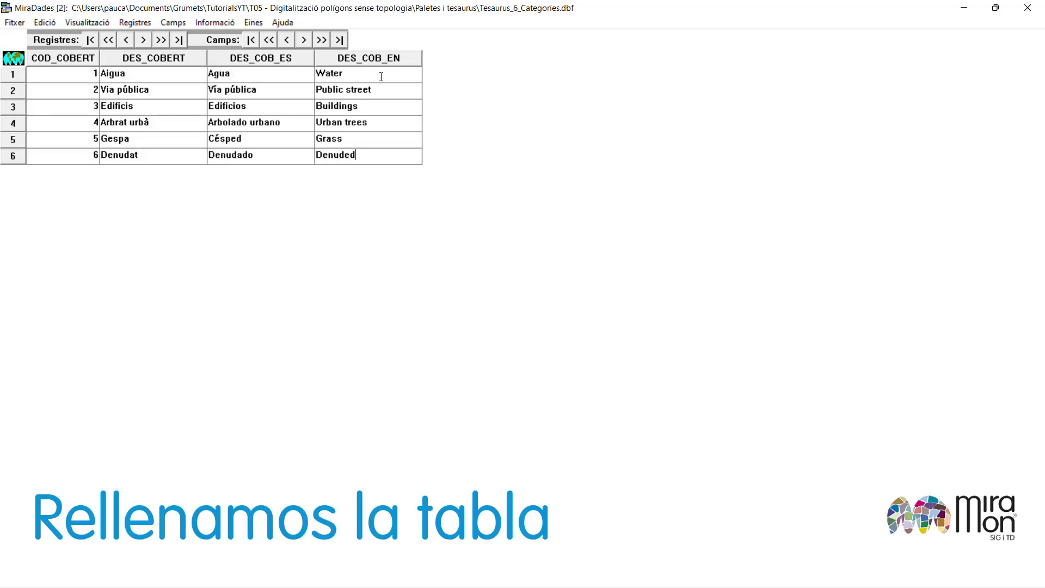
- Fill in the Spanish names (Agua through Denudado) and English names (Water through Denuded) for the six categories, and save the edits
{"action": "key", "text": "F2"}
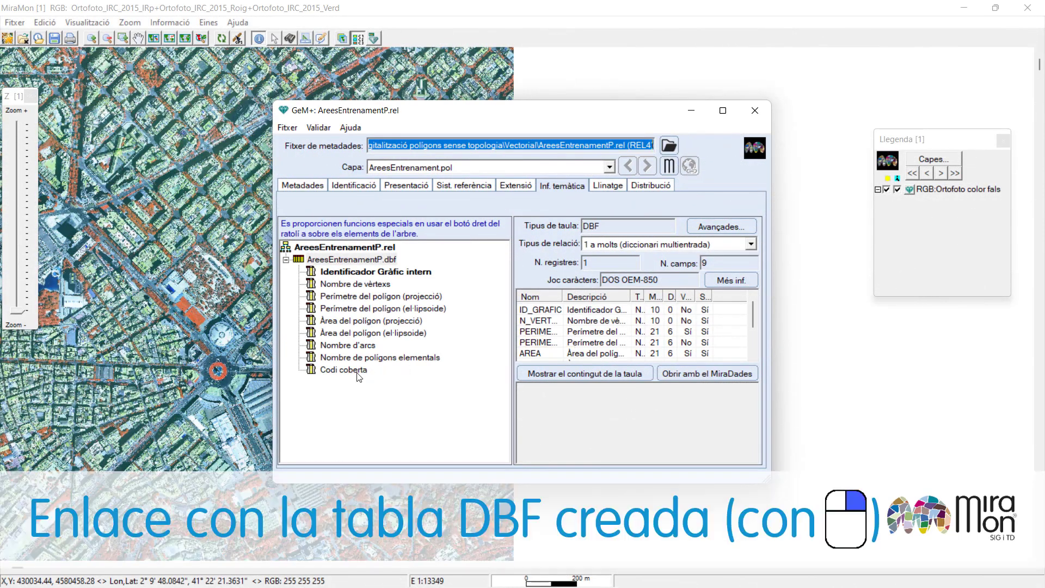
- Link the Codi coberta field to the Tesaurus_6_Categories DBF table in "Paletes i tesaurus", incorporating the content of its REL file
{"action": "left_click", "coordinate": [343, 370]}
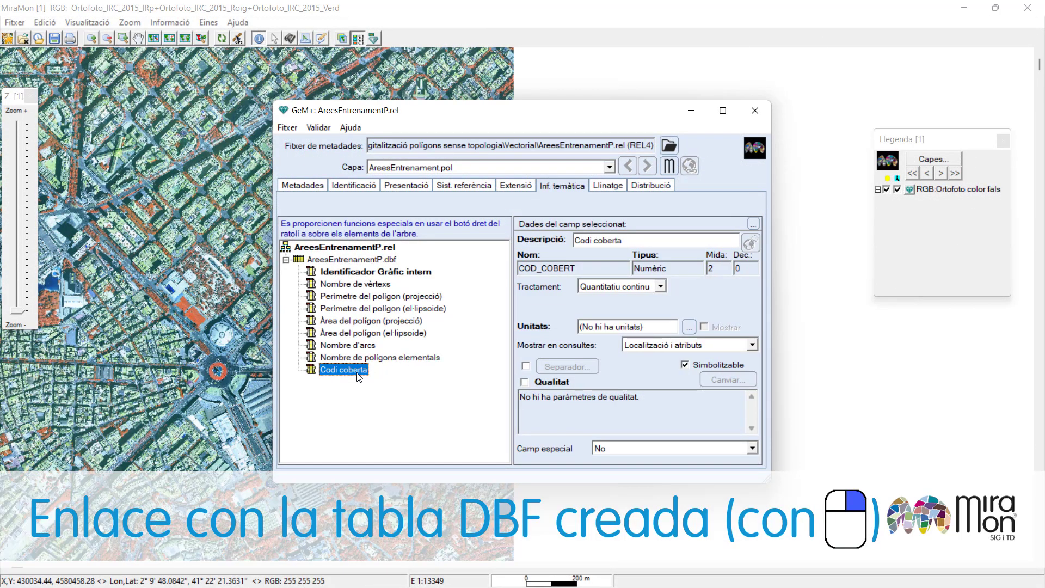
{"action": "right_click", "coordinate": [359, 376]}
{"action": "mouse_move", "coordinate": [400, 383]}
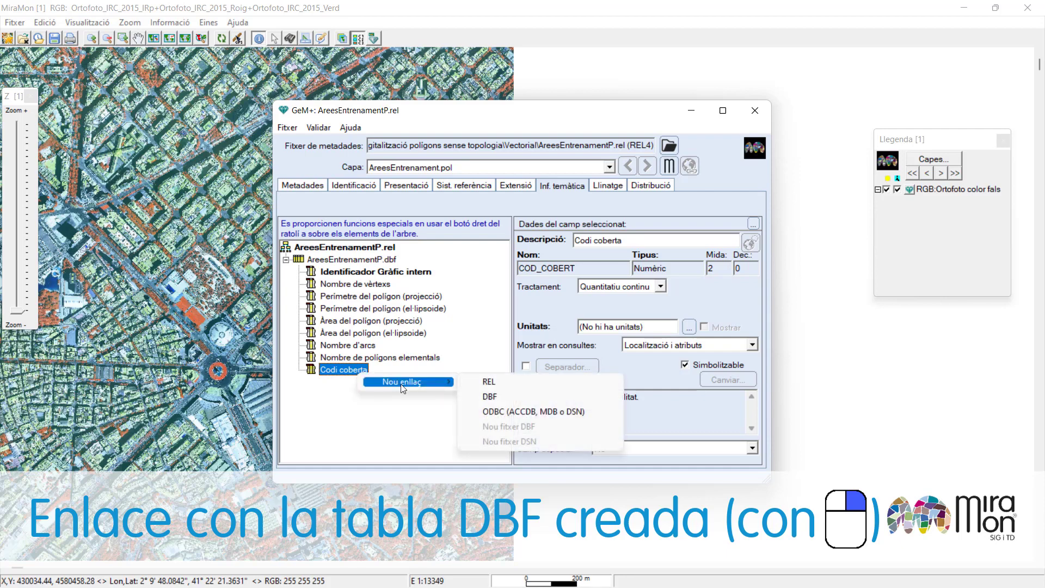
{"action": "left_click", "coordinate": [489, 395]}
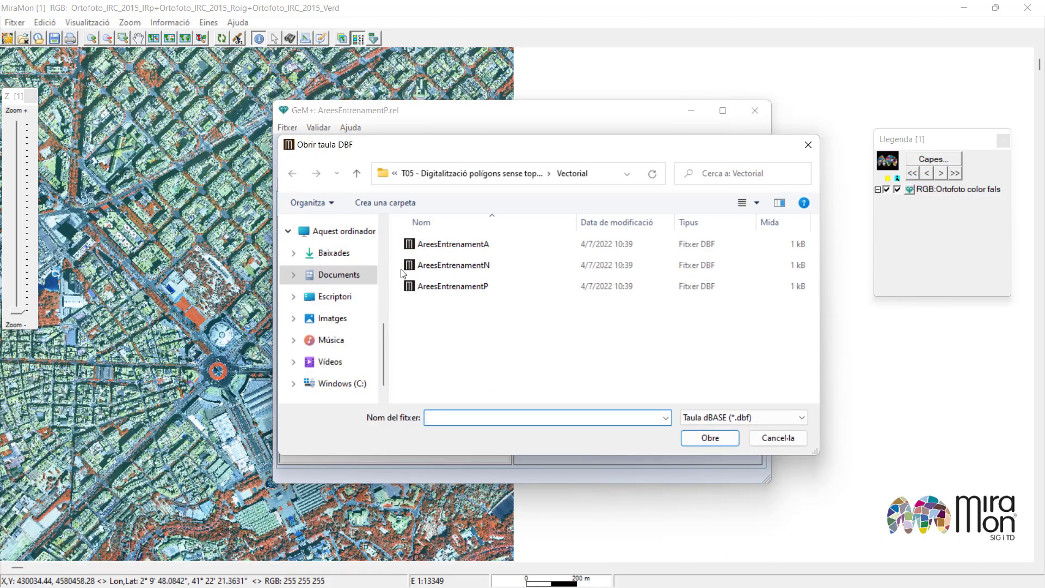
{"action": "left_click", "coordinate": [449, 175]}
{"action": "double_click", "coordinate": [444, 243]}
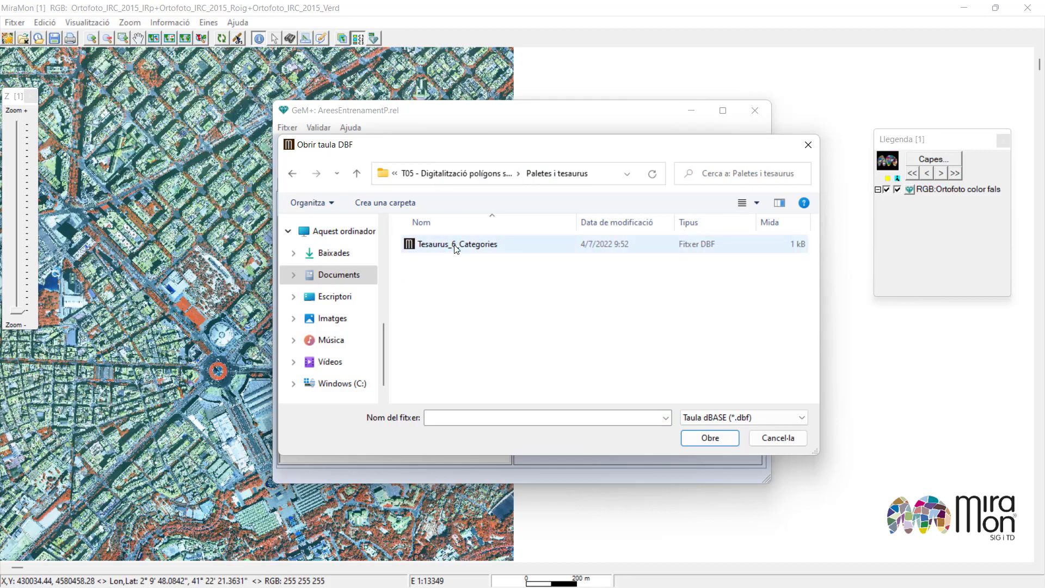
{"action": "double_click", "coordinate": [454, 244]}
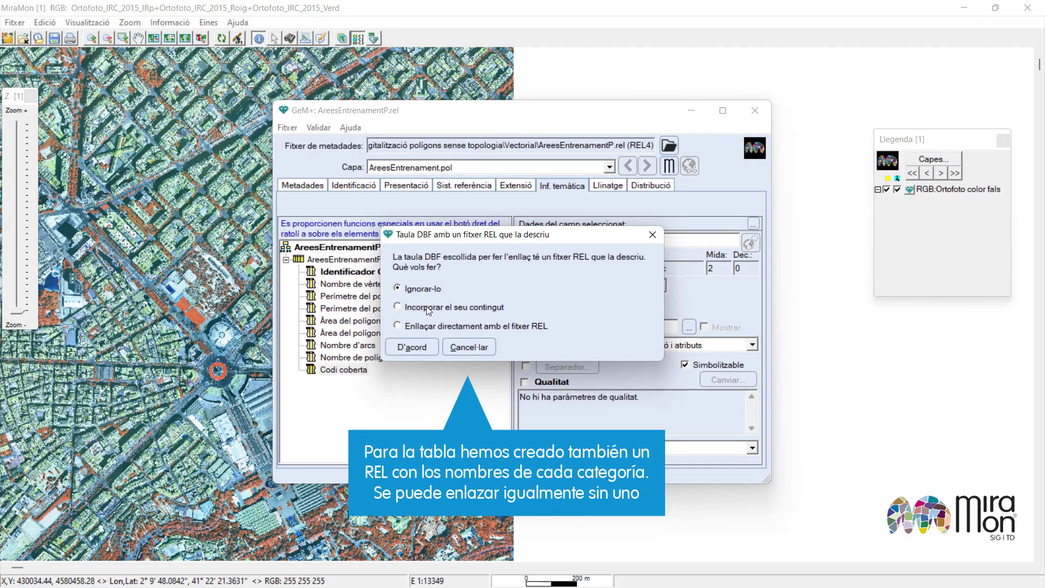
{"action": "left_click", "coordinate": [424, 345]}
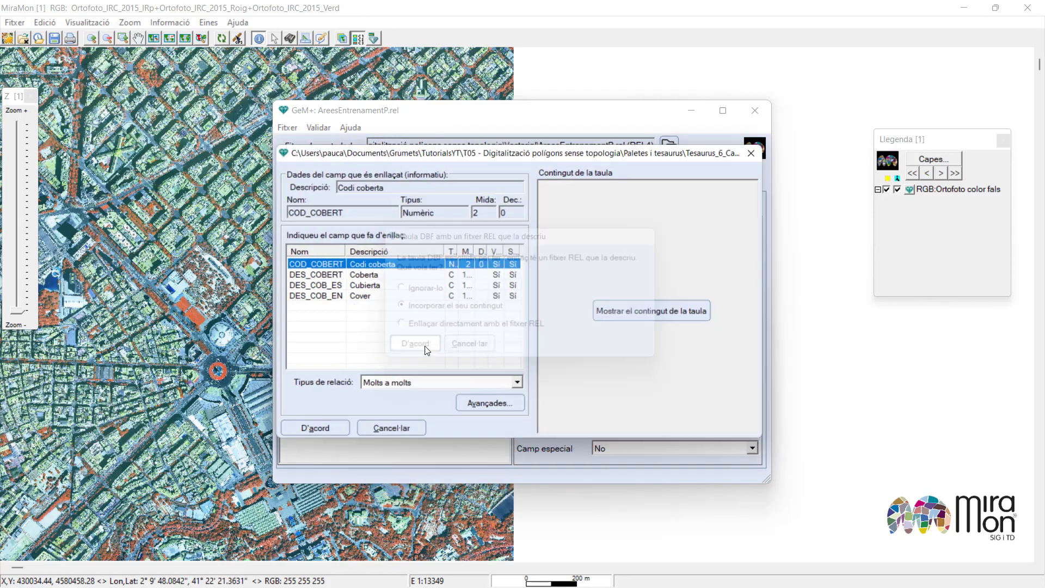
- Set the link's relation type to "Molts a 1 (diccionari)", display the linked table's contents and accept the link
{"action": "left_click", "coordinate": [521, 386]}
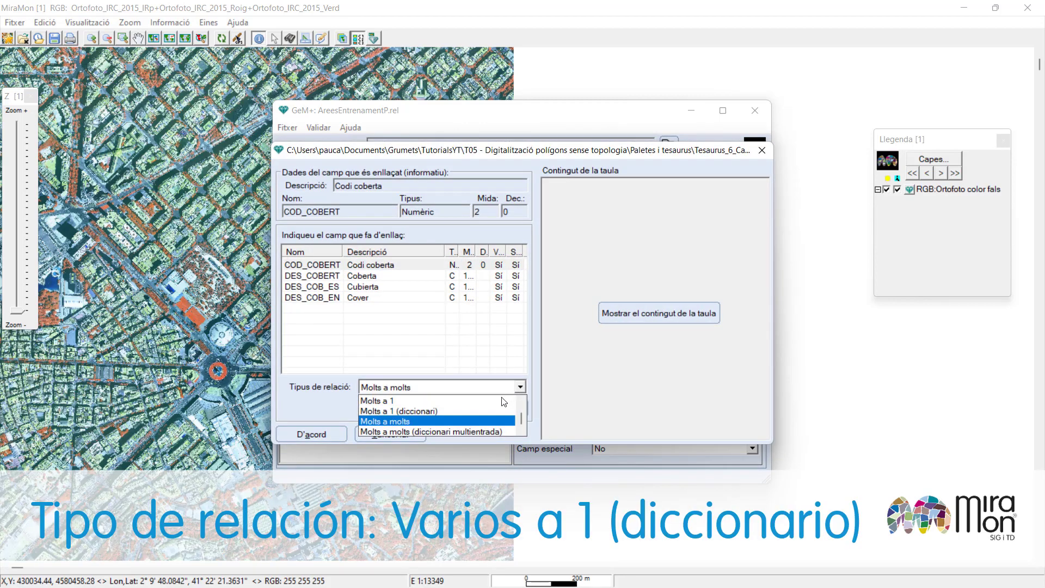
{"action": "left_click", "coordinate": [476, 410]}
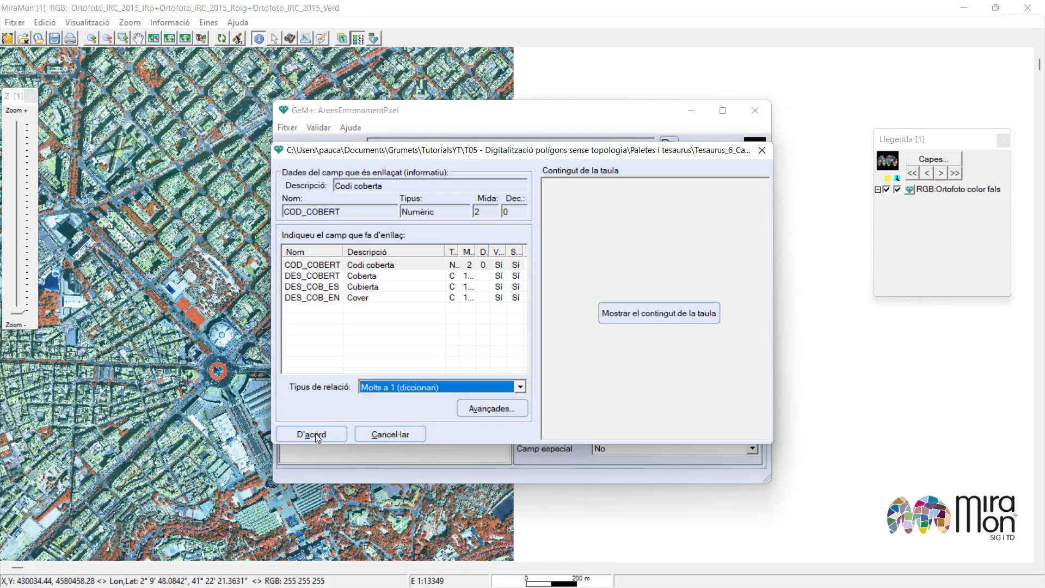
{"action": "left_click", "coordinate": [705, 319]}
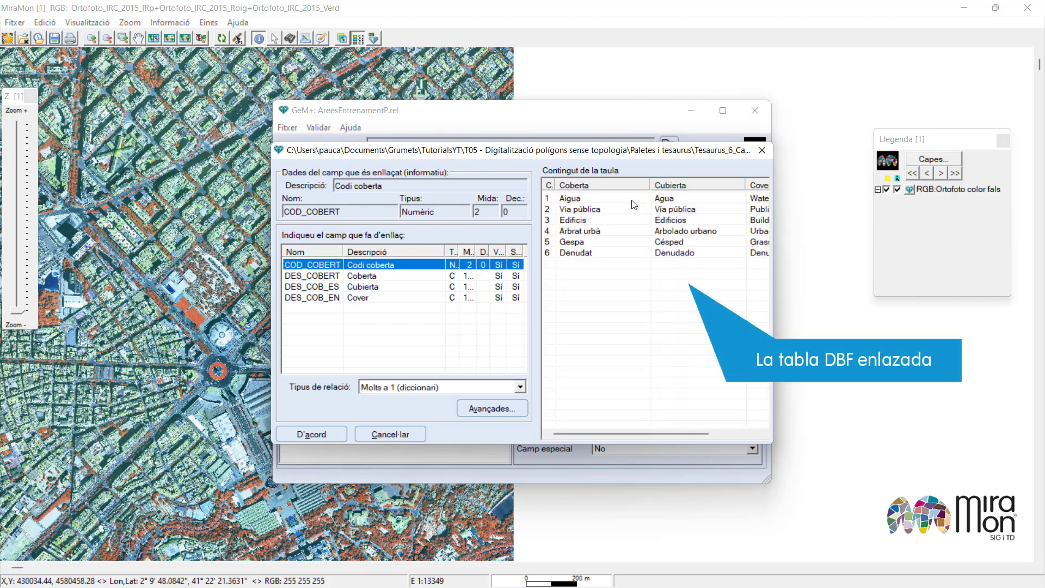
{"action": "left_click", "coordinate": [328, 433]}
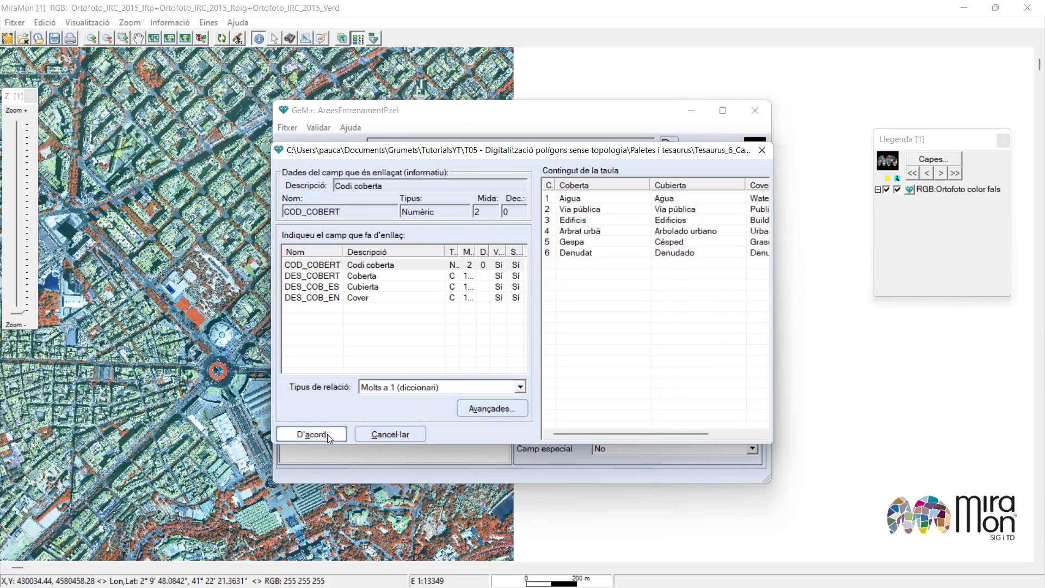
{"action": "left_click", "coordinate": [374, 393]}
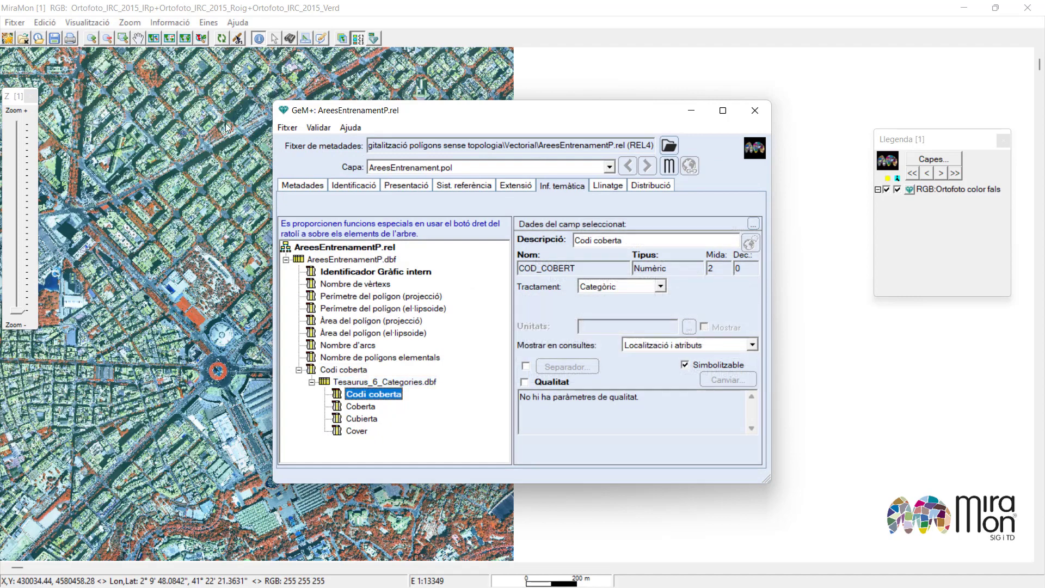
- Save the AreesEntrenamentP.rel metadata and close the metadata manager
{"action": "left_click", "coordinate": [288, 128]}
{"action": "left_click", "coordinate": [331, 202]}
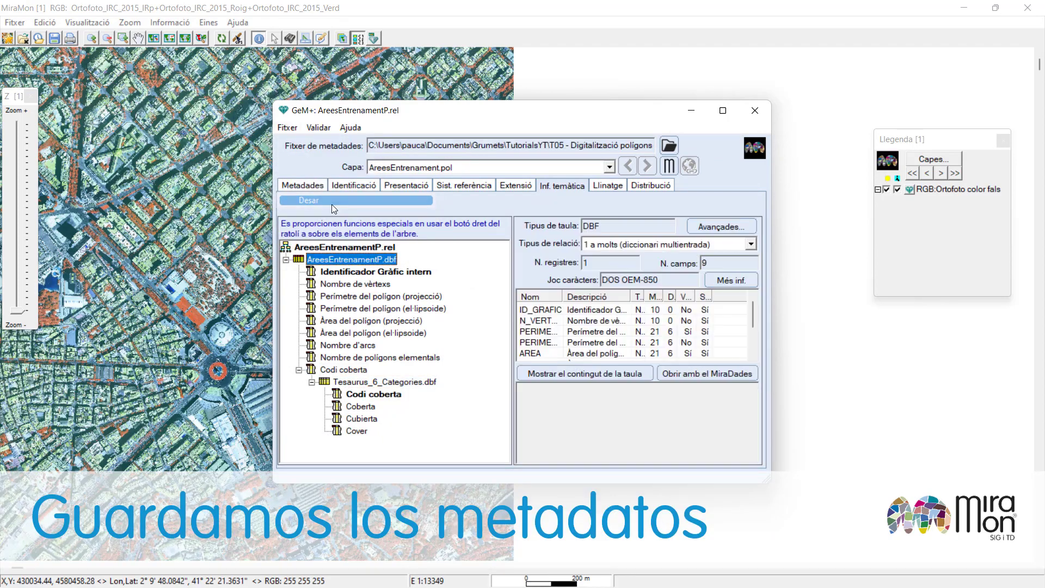
{"action": "left_click", "coordinate": [755, 111]}
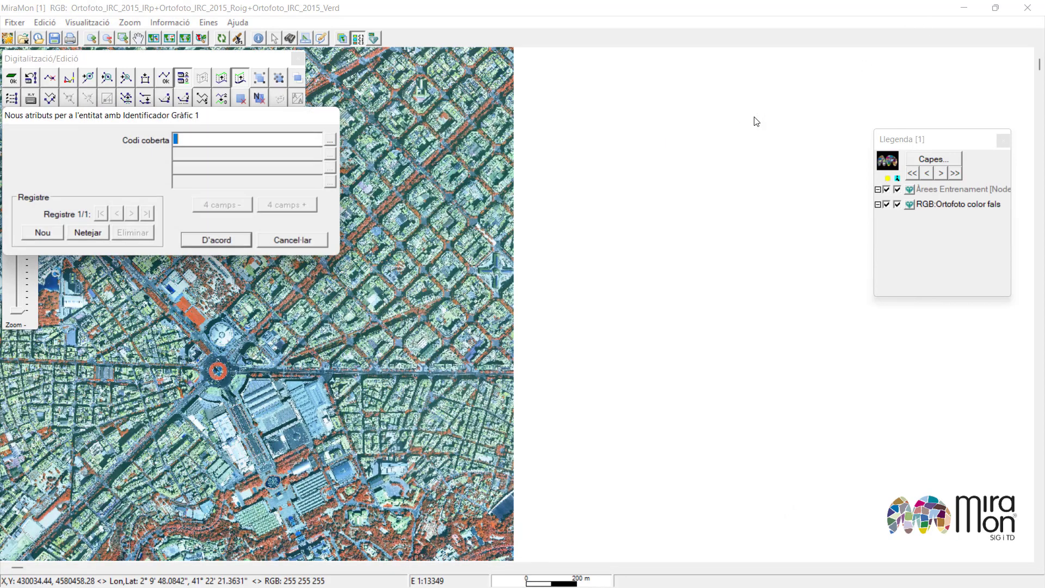
- Enter 6 as the Codi coberta attribute for the first entity and accept it
{"action": "type", "text": "6"}
{"action": "left_click", "coordinate": [218, 240]}
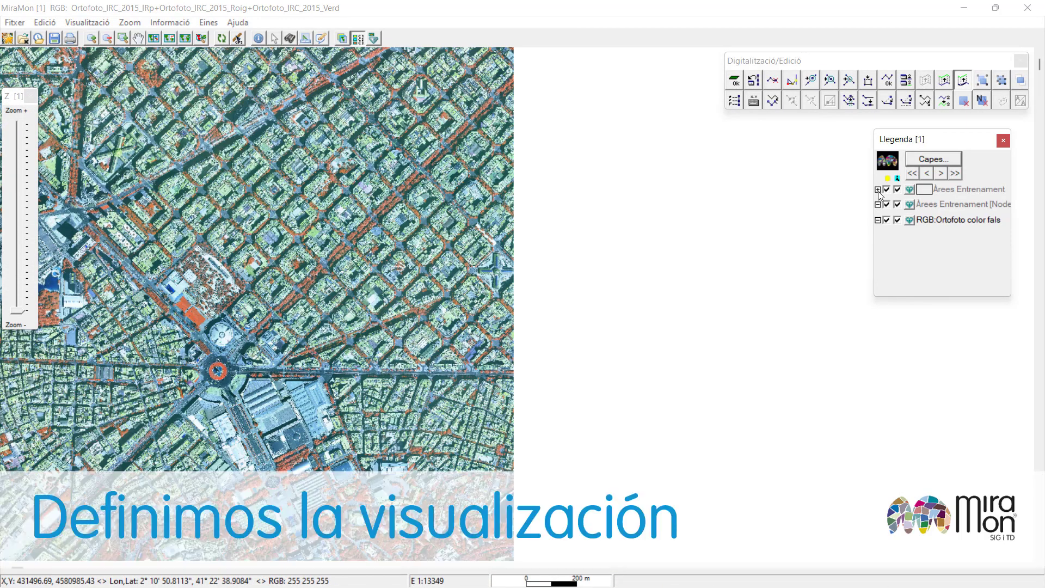
- Set the fill of the Àrees Entrenament polygons to be coloured per object according to the Coberta field
{"action": "left_click", "coordinate": [878, 191]}
{"action": "left_click_drag", "start_coordinate": [919, 202], "coordinate": [376, 153]}
{"action": "left_click", "coordinate": [445, 178]}
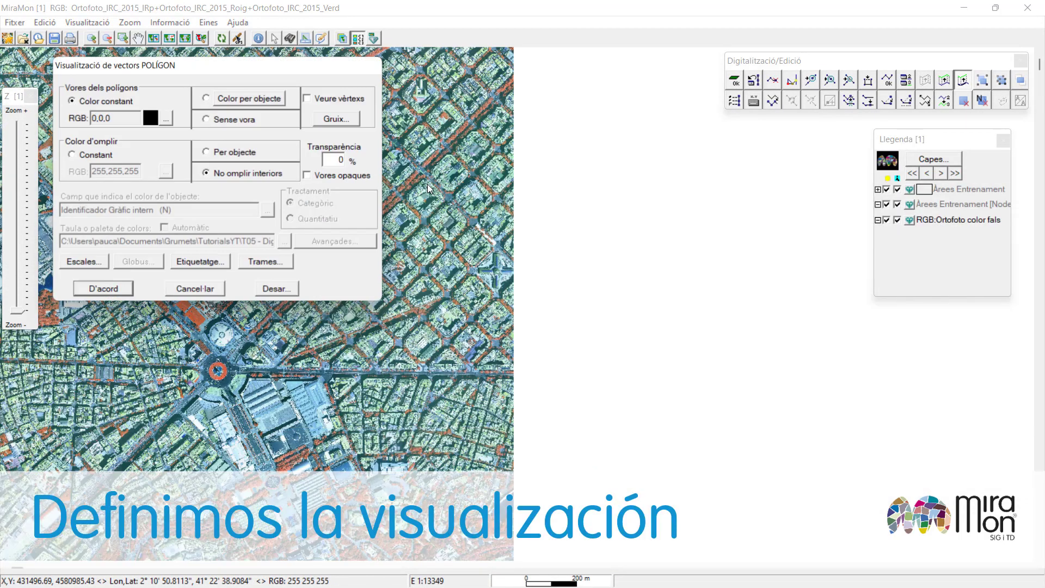
{"action": "left_click", "coordinate": [224, 157]}
{"action": "left_click", "coordinate": [269, 212]}
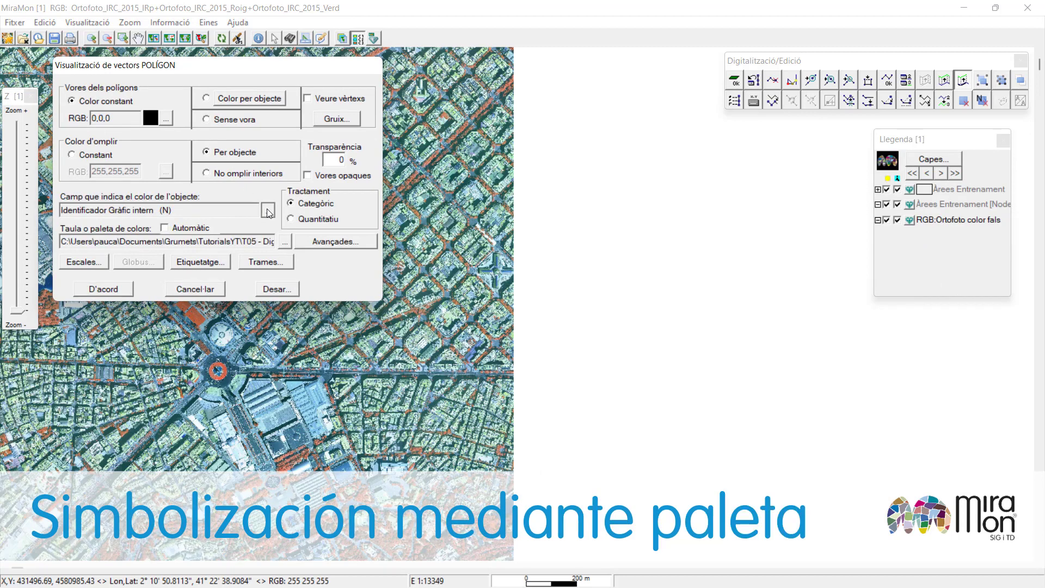
{"action": "left_click", "coordinate": [221, 187]}
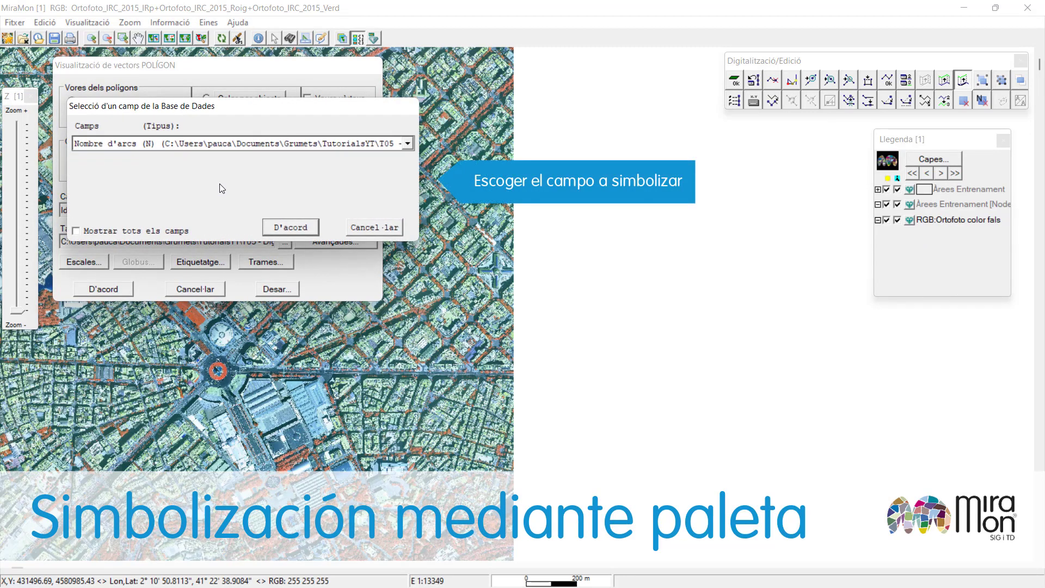
{"action": "left_click", "coordinate": [281, 230]}
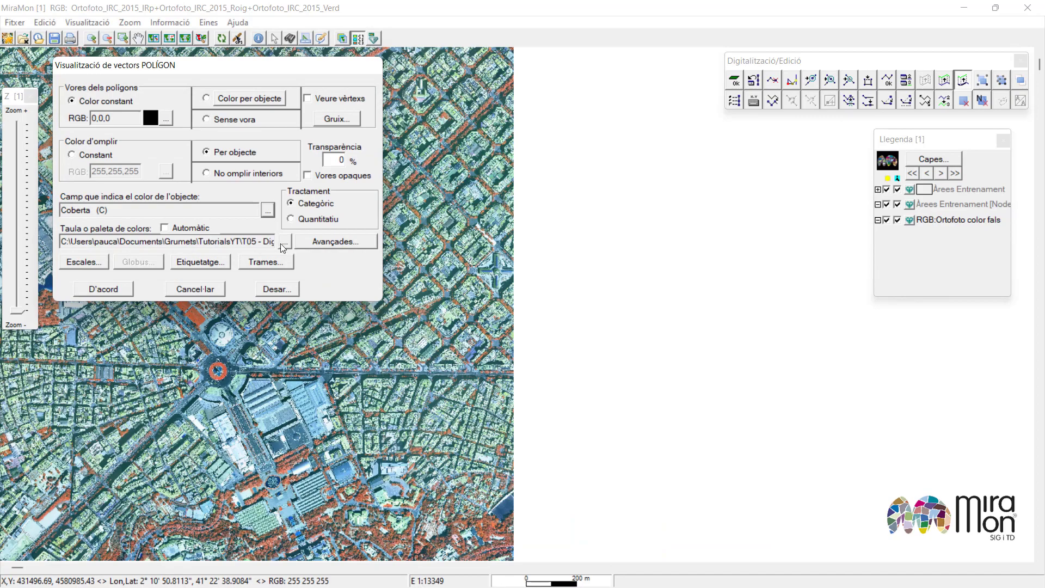
- Assign the palette Paleta_arees_entrenament_i_test_6_categories to the training-areas layer and apply the symbolization
{"action": "left_click", "coordinate": [284, 242]}
{"action": "left_click", "coordinate": [274, 212]}
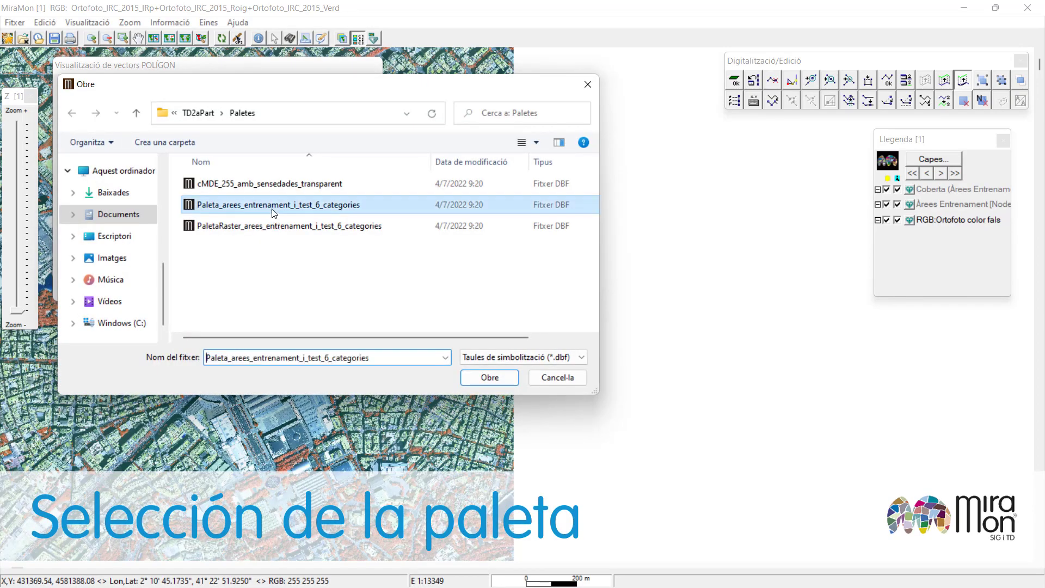
{"action": "double_click", "coordinate": [274, 212]}
{"action": "left_click", "coordinate": [104, 289]}
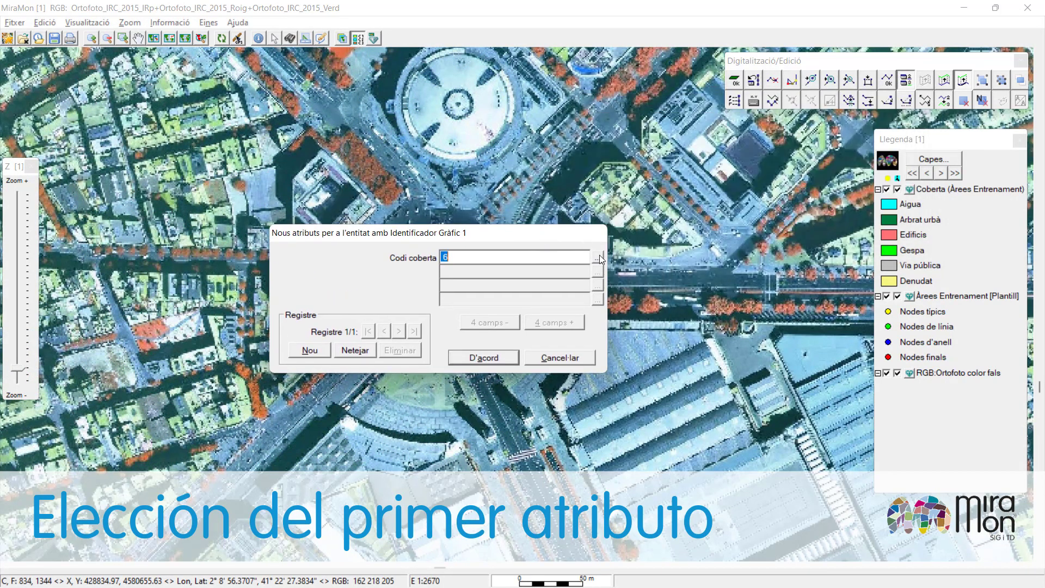
- Choose category 6 (Denudat) from the thesaurus as the land cover code of the first polygon and accept
{"action": "left_click", "coordinate": [597, 257]}
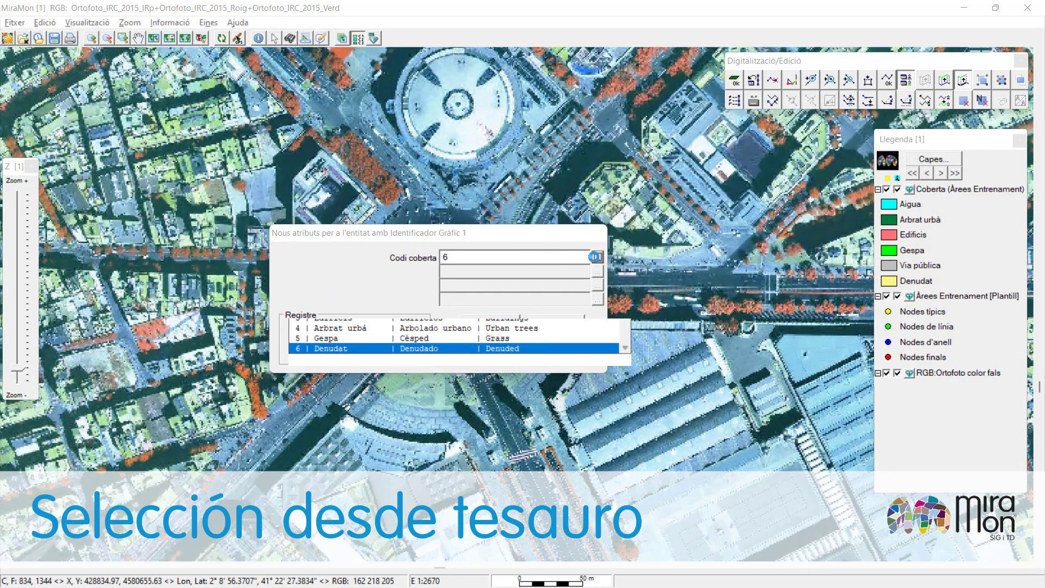
{"action": "left_click", "coordinate": [395, 374]}
{"action": "left_click", "coordinate": [384, 398]}
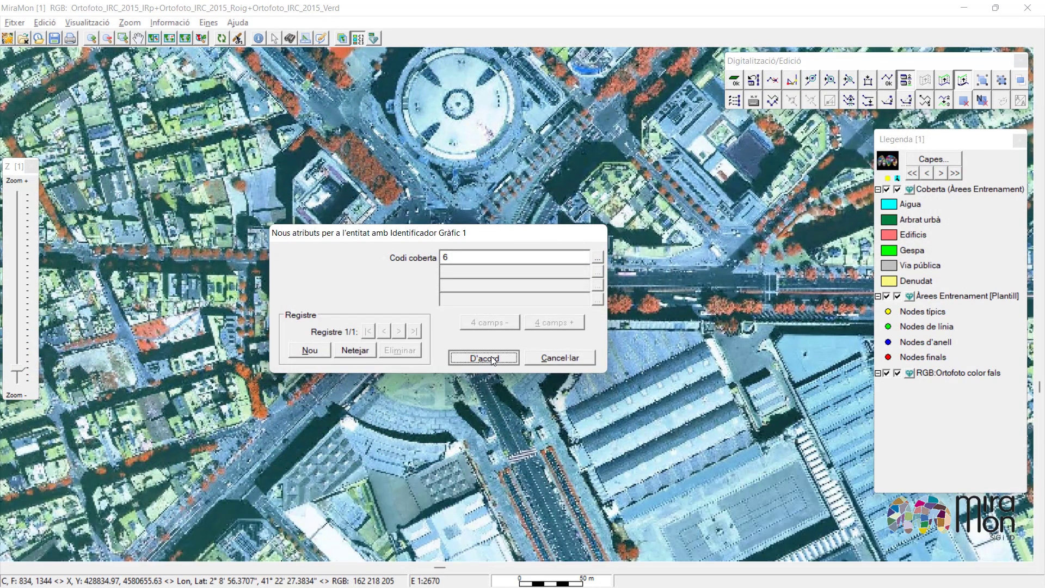
{"action": "key", "text": "Return"}
- Digitize a closed Denudat polygon around the pale green patch just south of the red-ringed roundabout
{"action": "left_click", "coordinate": [388, 380]}
{"action": "left_click", "coordinate": [401, 371]}
{"action": "left_click", "coordinate": [459, 375]}
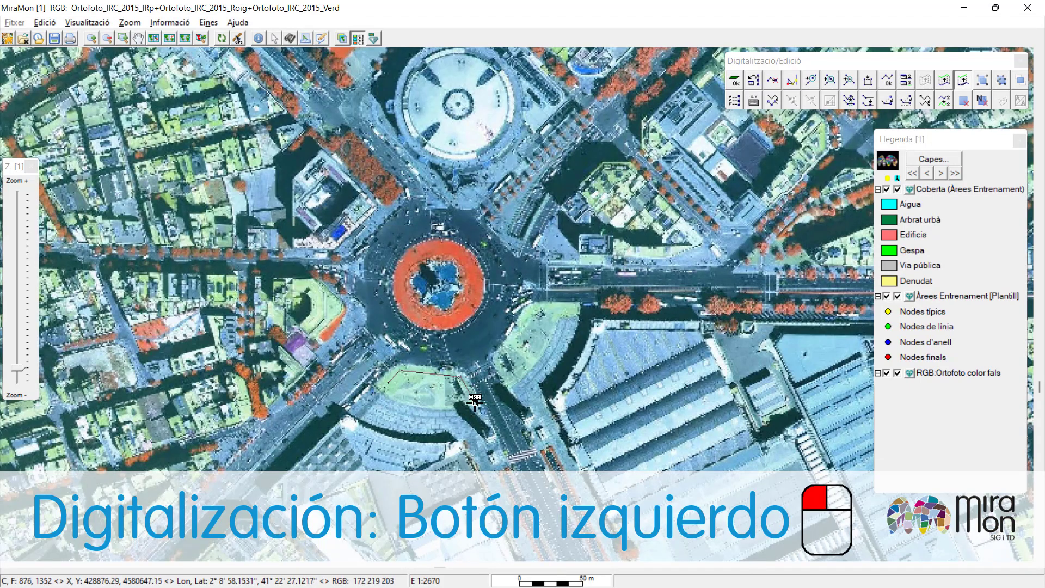
{"action": "left_click", "coordinate": [473, 402]}
{"action": "left_click", "coordinate": [438, 404]}
{"action": "key", "text": "ctrl+o"}
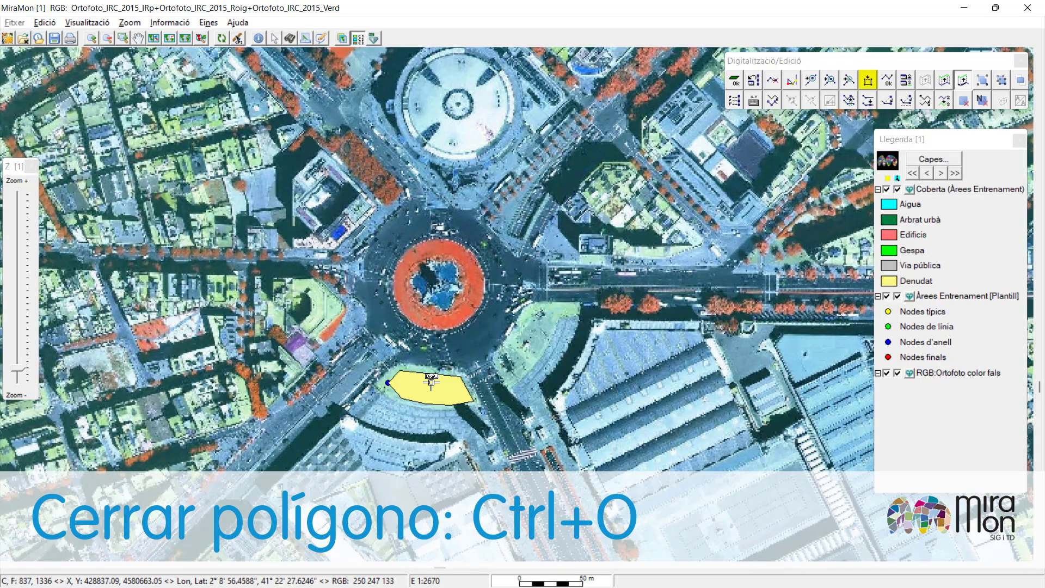
- Set the current land cover code to 3 (Edificis) from the thesaurus for digitizing the building southeast of the roundabout
{"action": "scroll", "coordinate": [443, 388], "scroll_direction": "down", "scroll_amount": 2}
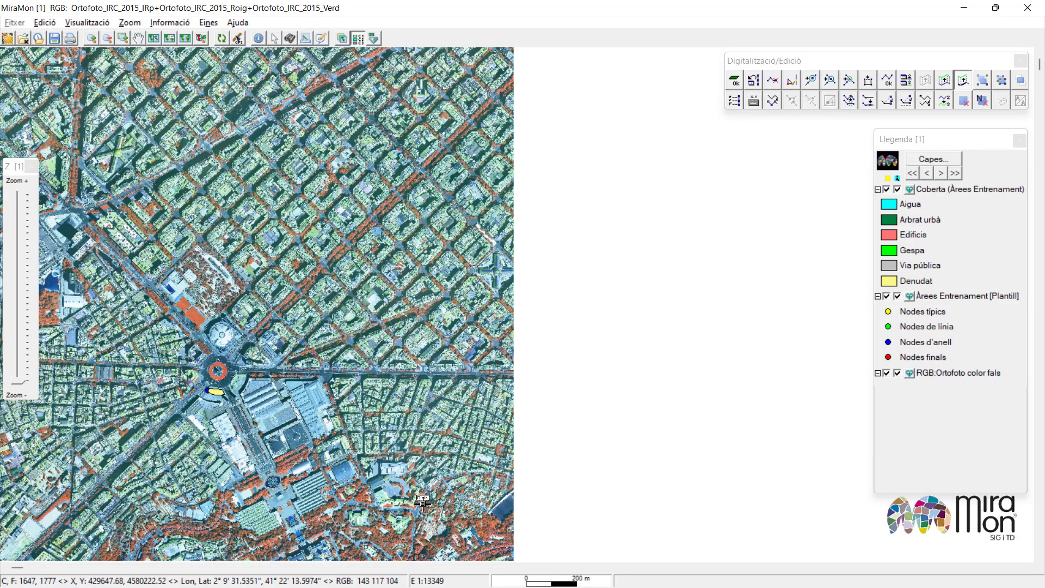
{"action": "scroll", "coordinate": [361, 502], "scroll_direction": "up", "scroll_amount": 5}
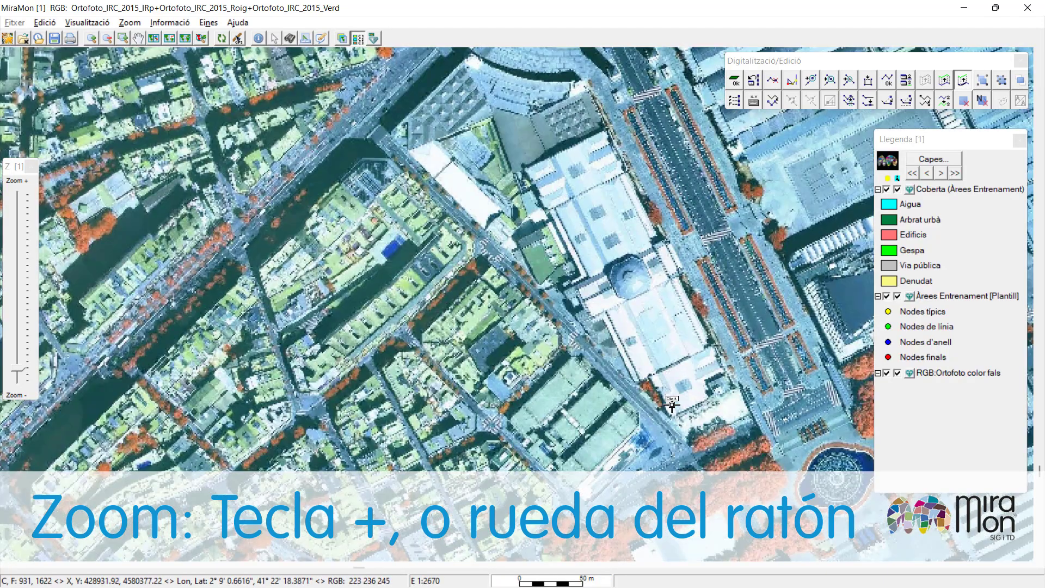
{"action": "left_click_drag", "start_coordinate": [801, 451], "coordinate": [299, 446]}
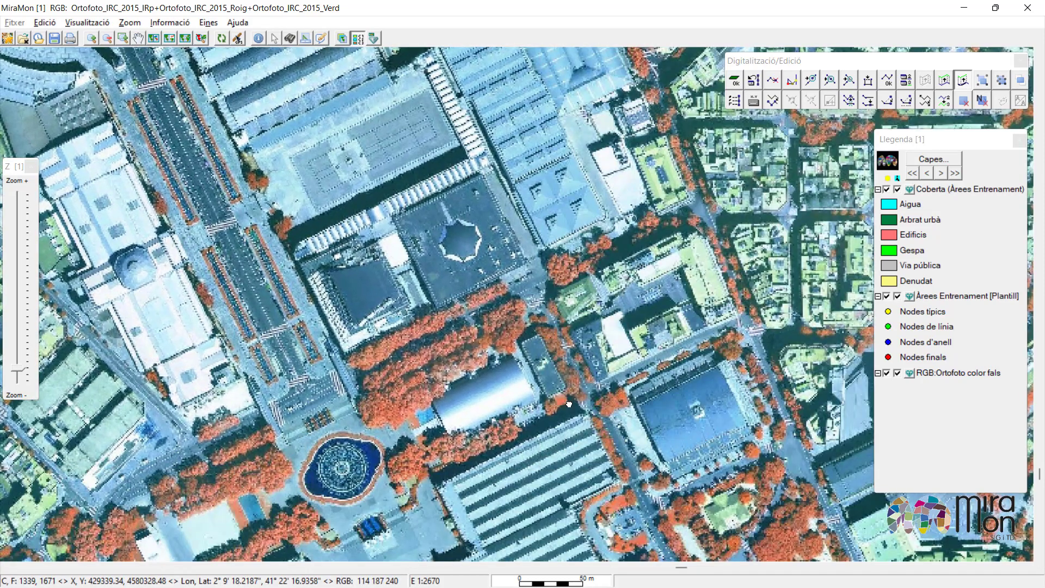
{"action": "left_click_drag", "start_coordinate": [681, 435], "coordinate": [476, 397]}
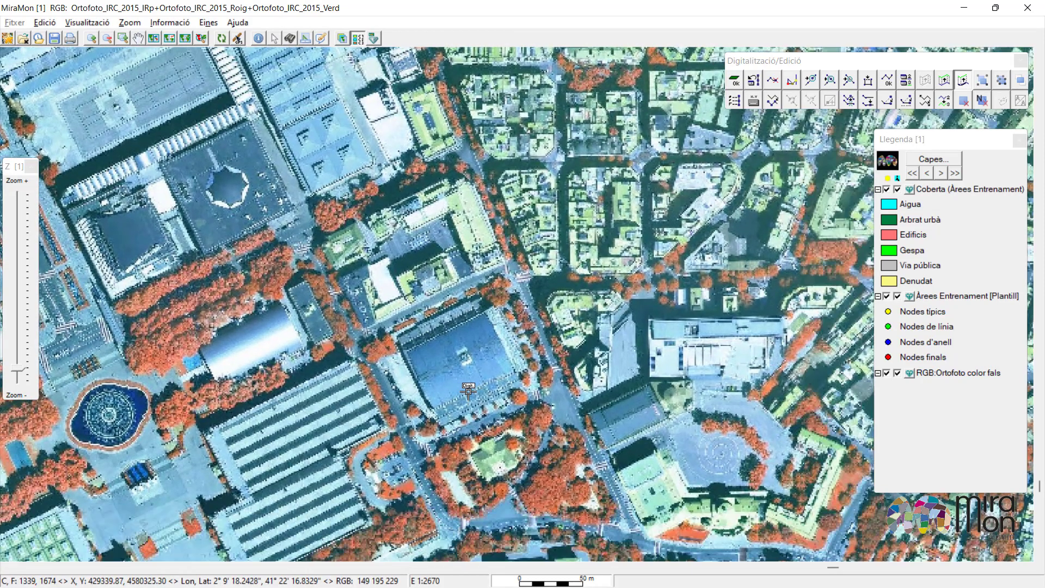
{"action": "key", "text": "F4"}
{"action": "type", "text": "6"}
{"action": "left_click", "coordinate": [599, 259]}
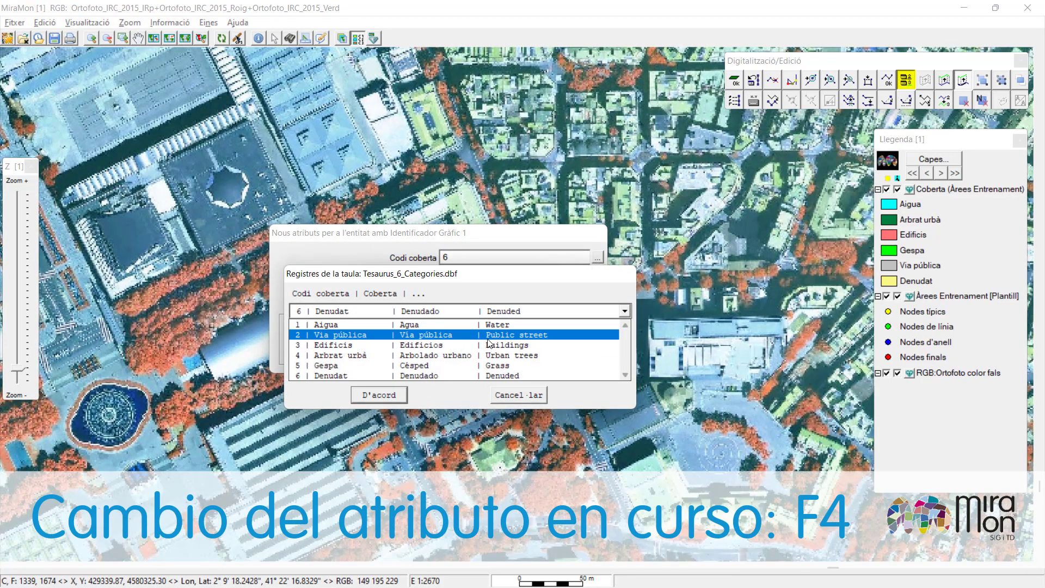
{"action": "left_click", "coordinate": [381, 345]}
{"action": "left_click", "coordinate": [396, 396]}
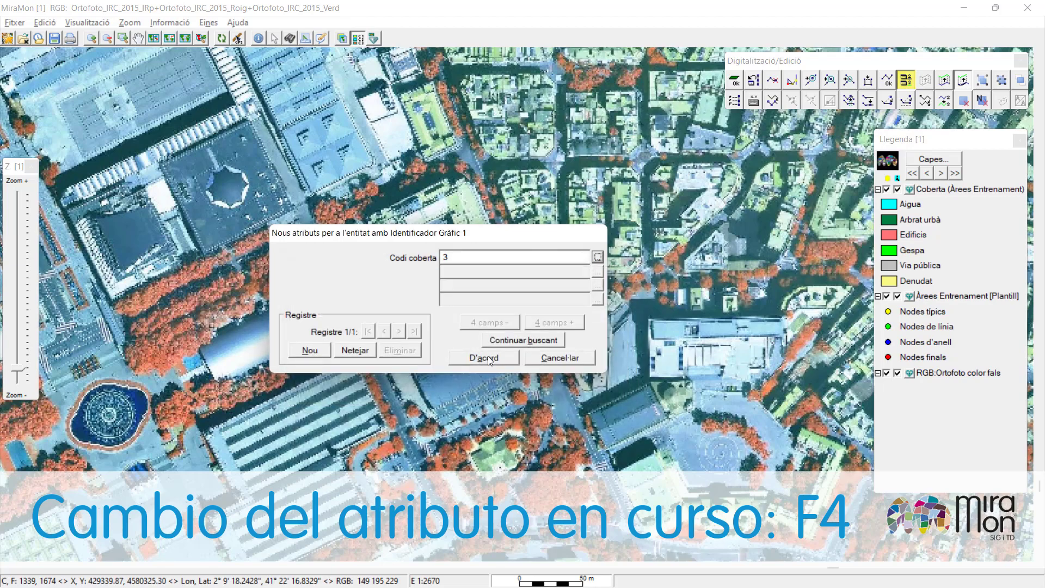
{"action": "left_click", "coordinate": [486, 357]}
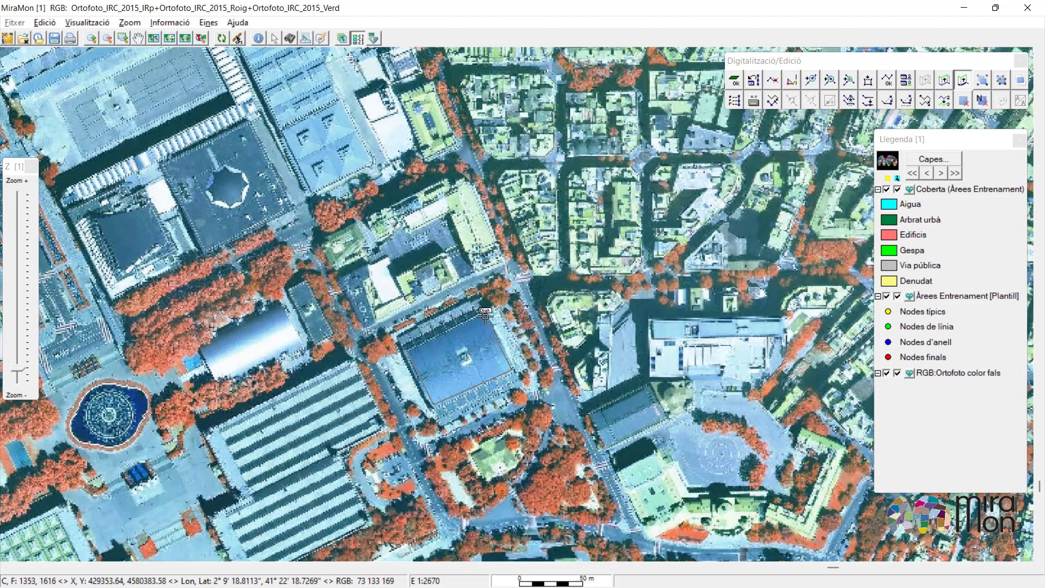
- Change the current land cover code to 4 (Arbrat urbà) from the thesaurus for the following polygon
{"action": "scroll", "coordinate": [486, 336], "scroll_direction": "down", "scroll_amount": 3}
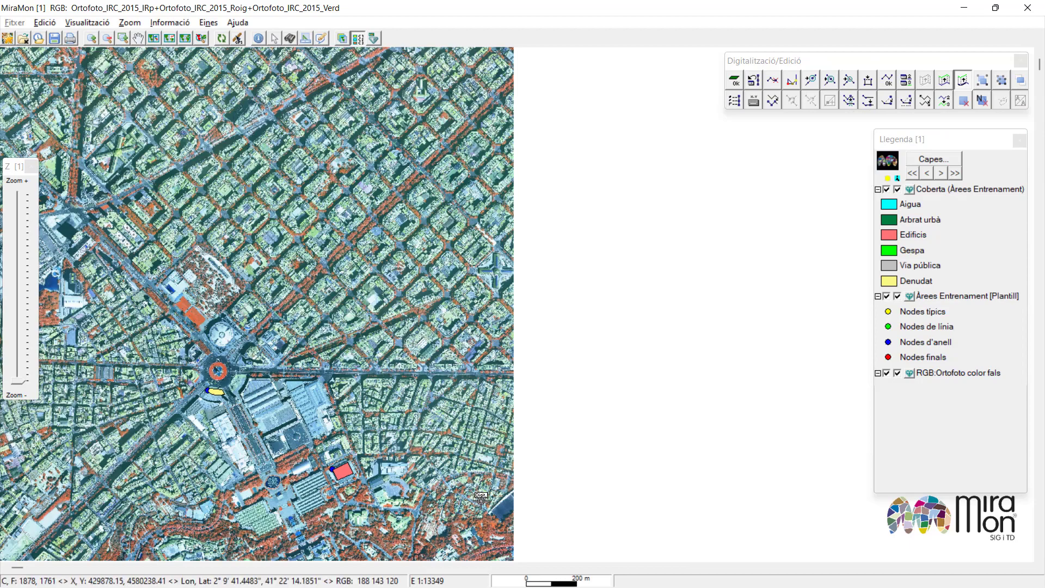
{"action": "scroll", "coordinate": [481, 500], "scroll_direction": "up", "scroll_amount": 3}
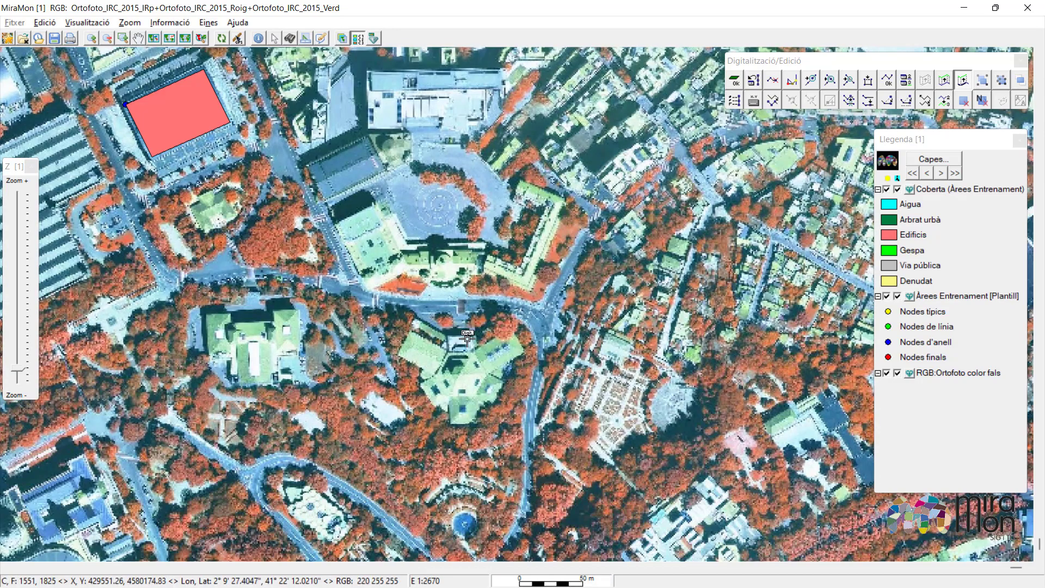
{"action": "key", "text": "F4"}
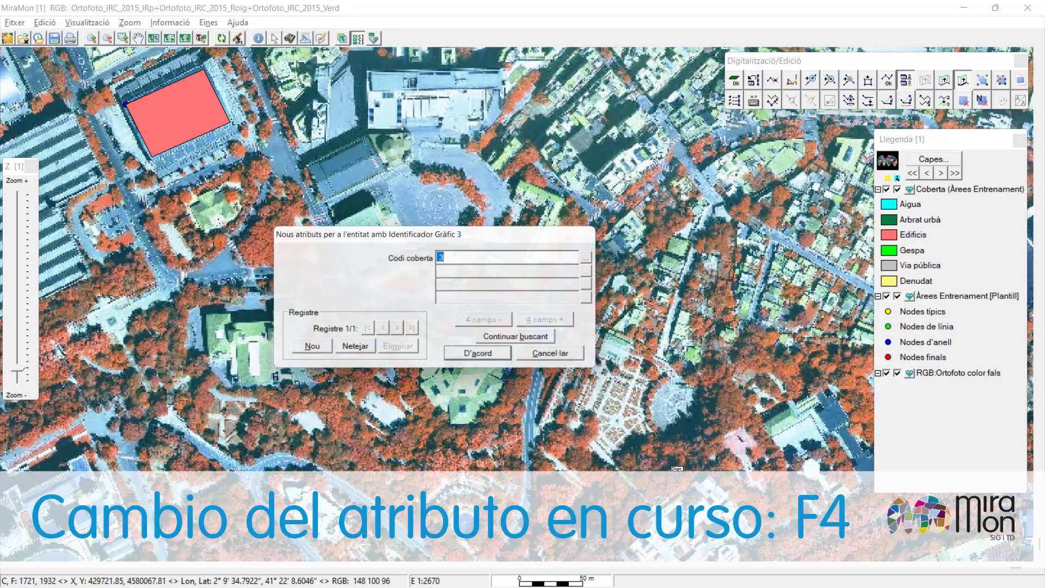
{"action": "left_click", "coordinate": [598, 257]}
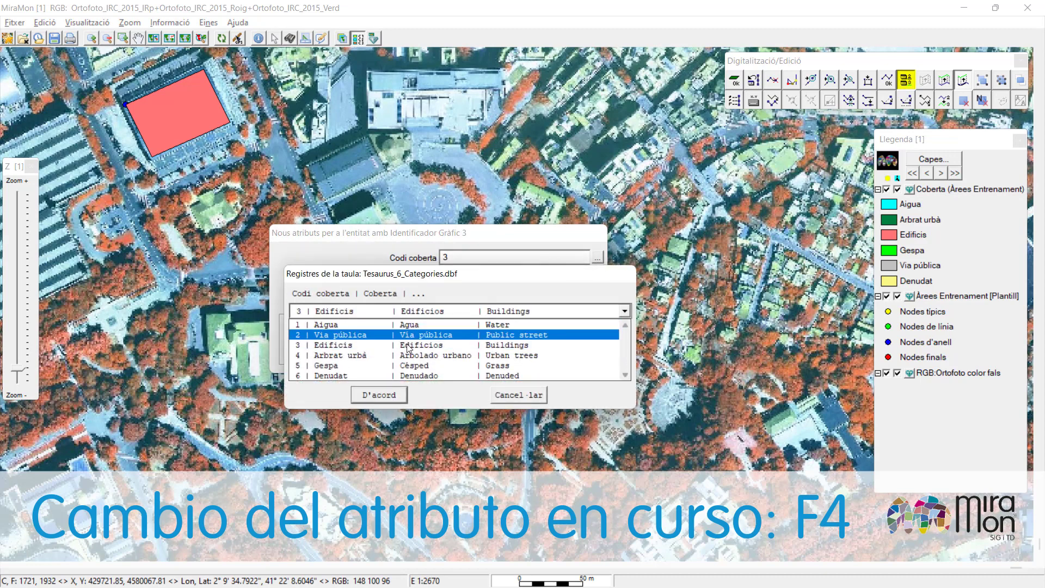
{"action": "key", "text": "Down"}
{"action": "key", "text": "Return"}
{"action": "key", "text": "Return"}
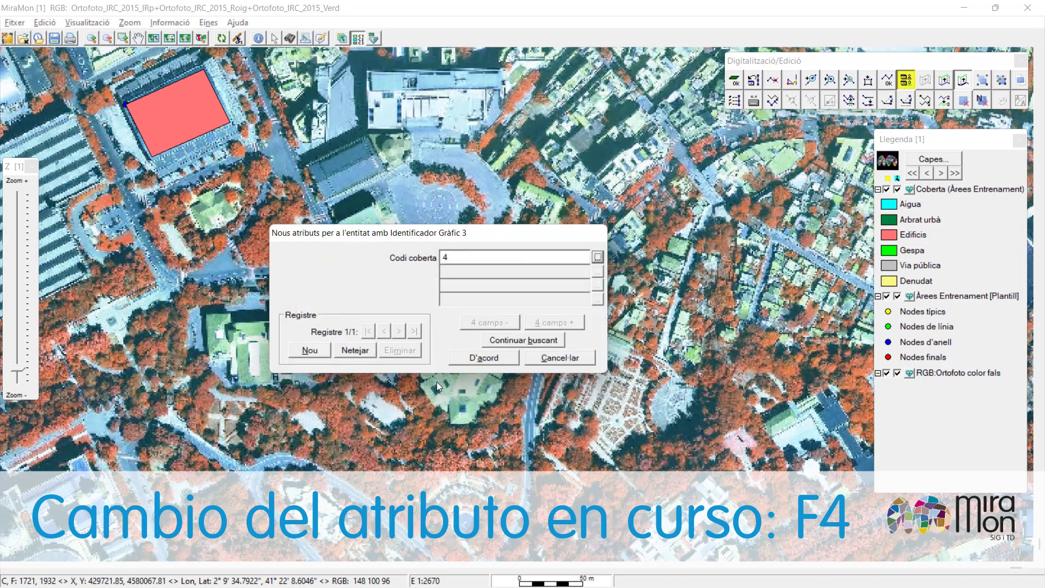
{"action": "left_click", "coordinate": [458, 358]}
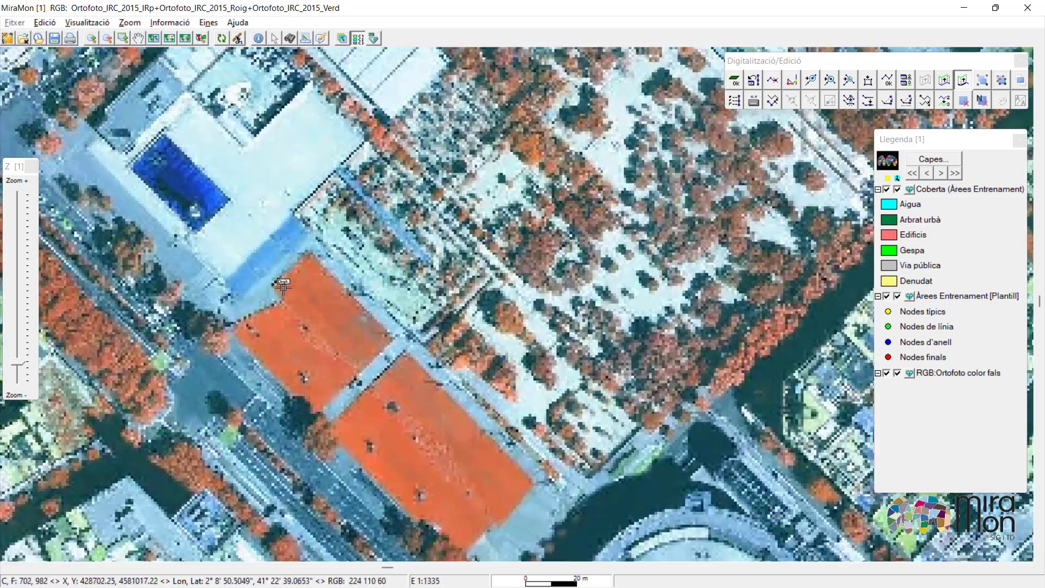
- Digitize a polygon over the northeast strip of the northern orange lawn and reassign the finished polygon to category 5 (Gespa)
{"action": "left_click", "coordinate": [278, 285]}
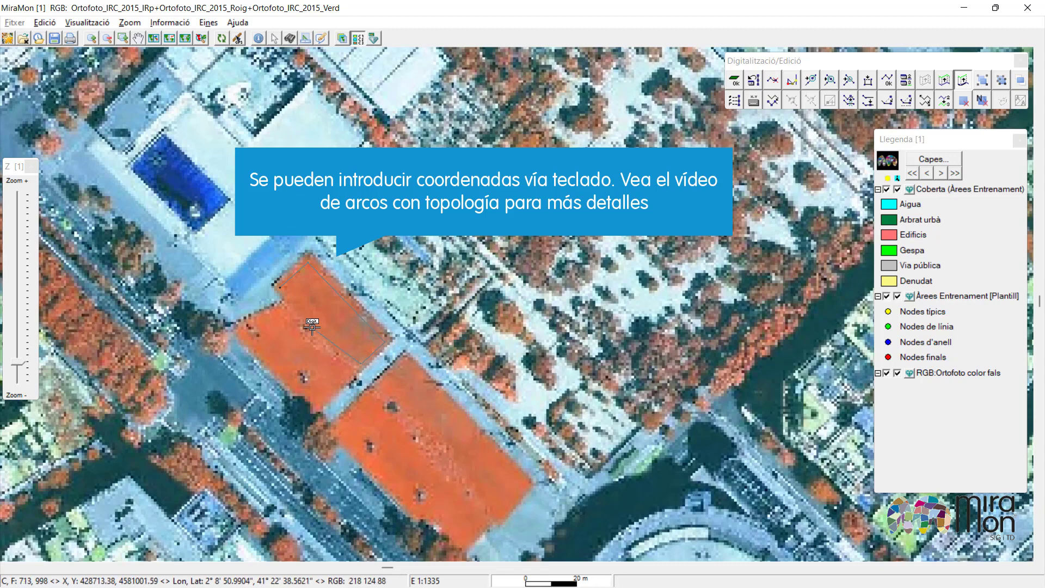
{"action": "double_click", "coordinate": [307, 311]}
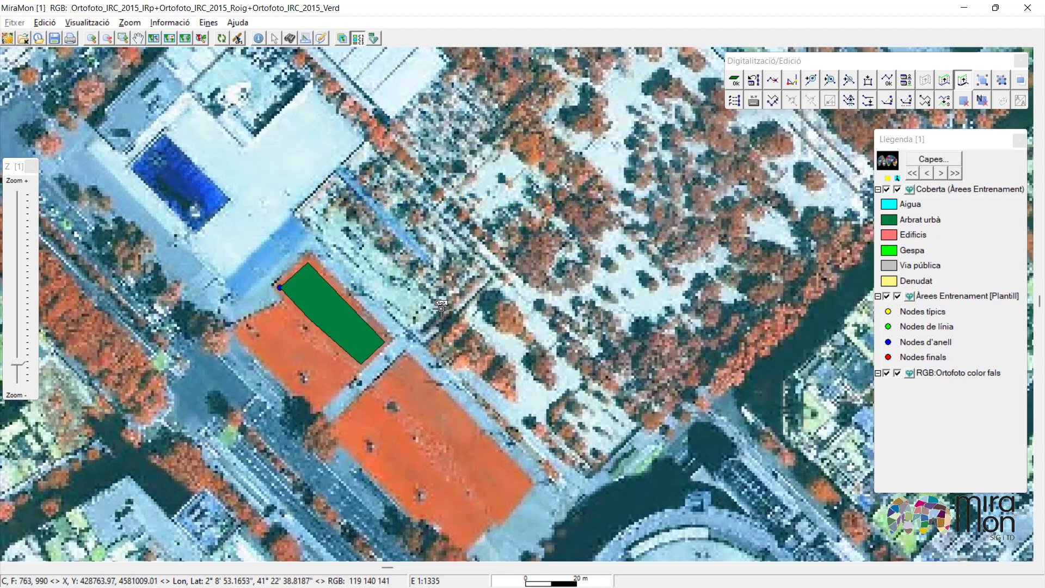
{"action": "key", "text": "ctrl+F4"}
{"action": "left_click", "coordinate": [333, 310]}
{"action": "left_click", "coordinate": [597, 265]}
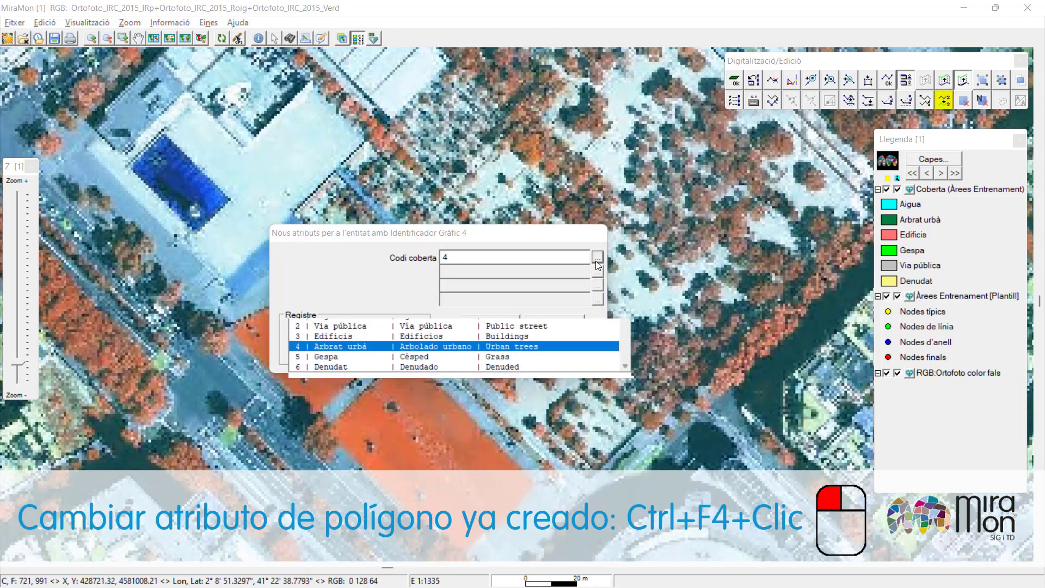
{"action": "left_click", "coordinate": [440, 369]}
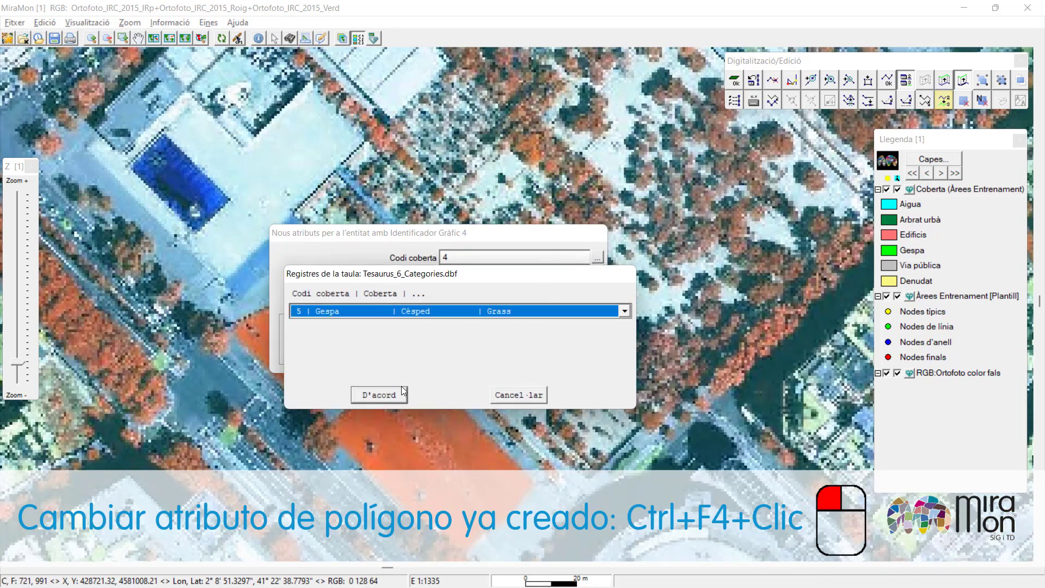
{"action": "left_click", "coordinate": [379, 395]}
{"action": "left_click", "coordinate": [492, 354]}
- Change the current land cover code to 1 (Aigua) from the thesaurus for the following polygon
{"action": "scroll", "coordinate": [457, 358], "scroll_direction": "down", "scroll_amount": 3}
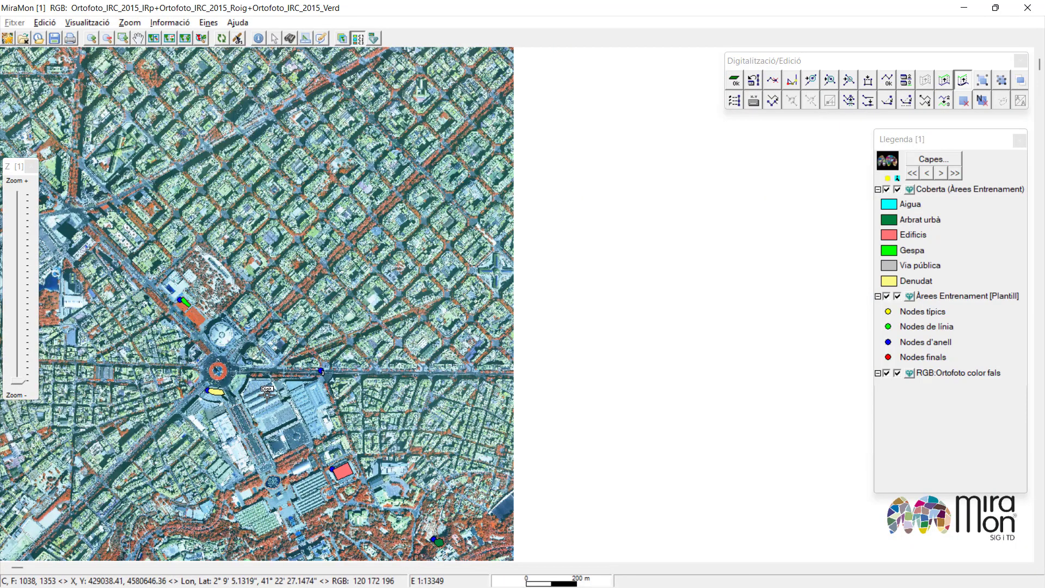
{"action": "key", "text": "F4"}
{"action": "left_click", "coordinate": [597, 257]}
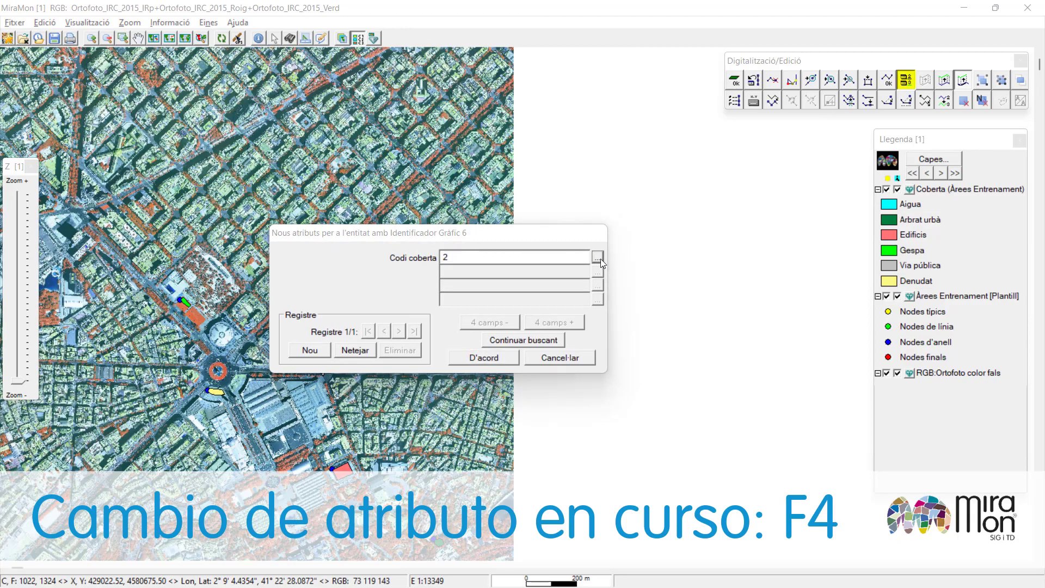
{"action": "left_click", "coordinate": [374, 312]}
{"action": "left_click", "coordinate": [351, 325]}
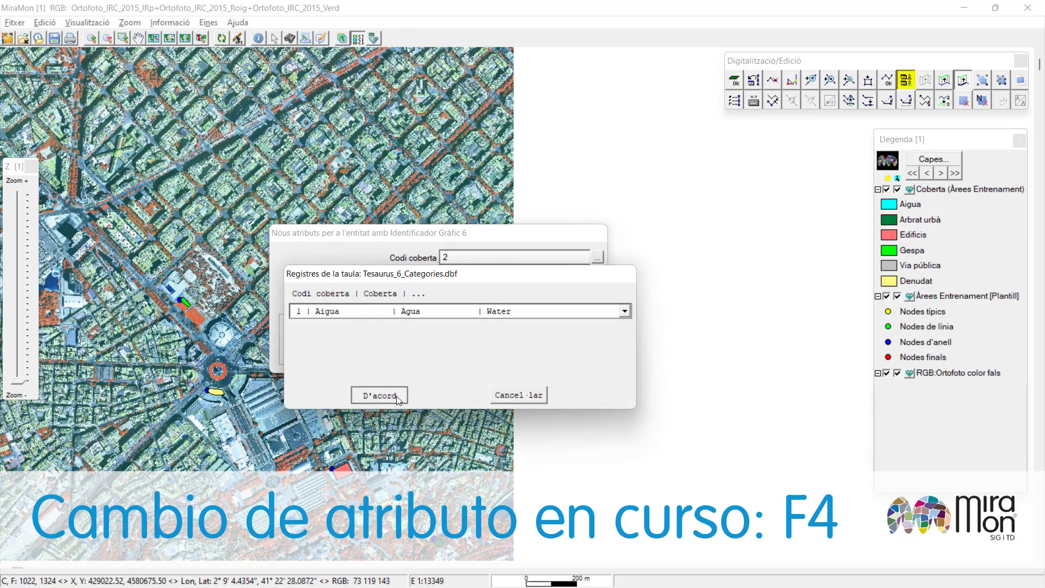
{"action": "left_click", "coordinate": [375, 395]}
{"action": "left_click", "coordinate": [485, 358]}
- Digitize a closed Aigua polygon around the eastern part of the dark blue pond
{"action": "scroll", "coordinate": [280, 393], "scroll_direction": "up", "scroll_amount": 5}
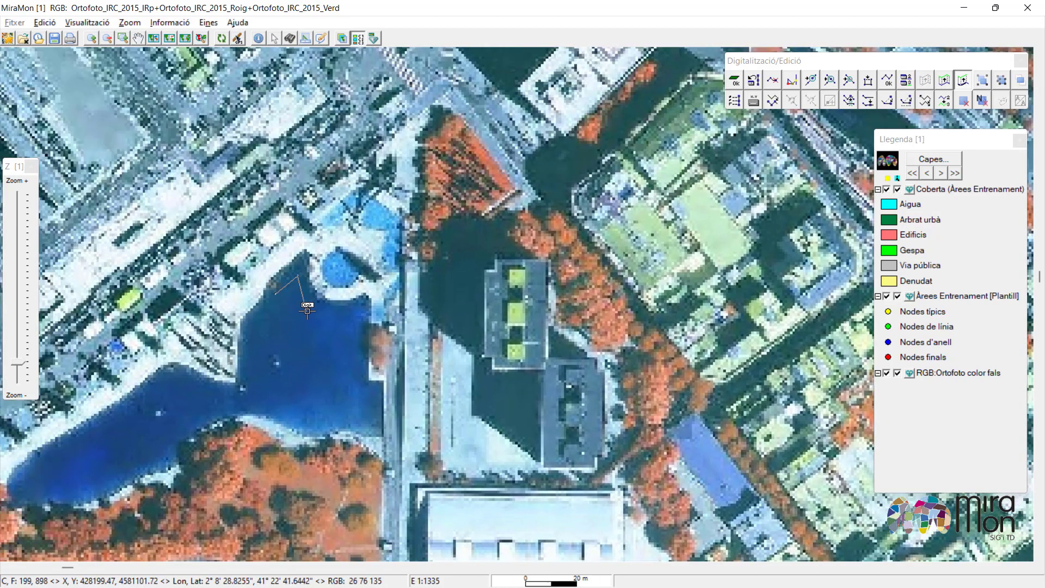
{"action": "left_click", "coordinate": [312, 310]}
{"action": "left_click", "coordinate": [355, 313]}
{"action": "left_click", "coordinate": [379, 424]}
{"action": "left_click", "coordinate": [365, 444]}
{"action": "left_click", "coordinate": [297, 443]}
{"action": "left_click", "coordinate": [255, 378]}
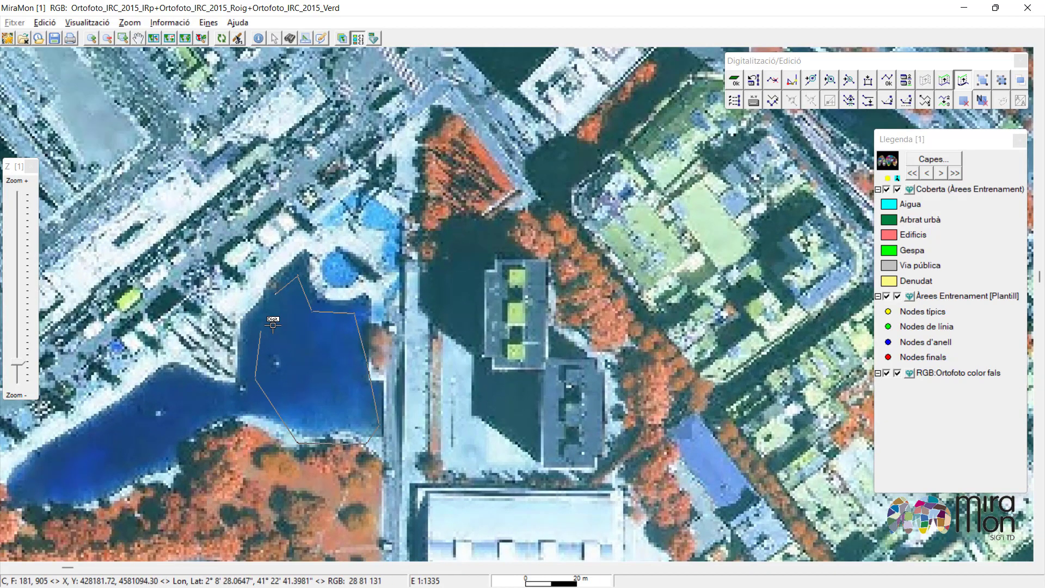
{"action": "left_click", "coordinate": [275, 294]}
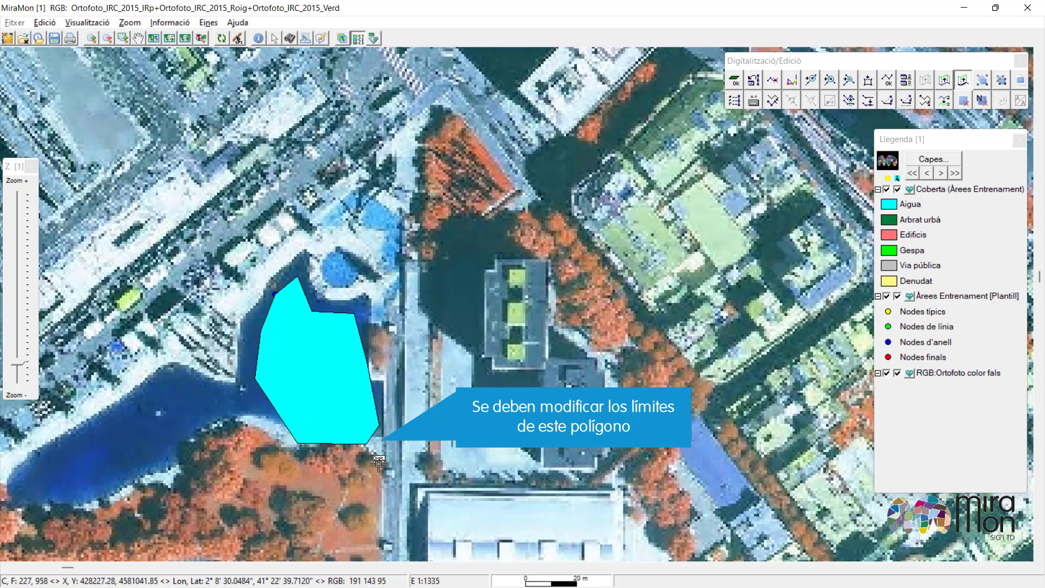
- Move the Aigua polygon's southwest vertex inward off the shore and delete its southernmost vertex beside the southeast corner
{"action": "key", "text": "ctrl+F2"}
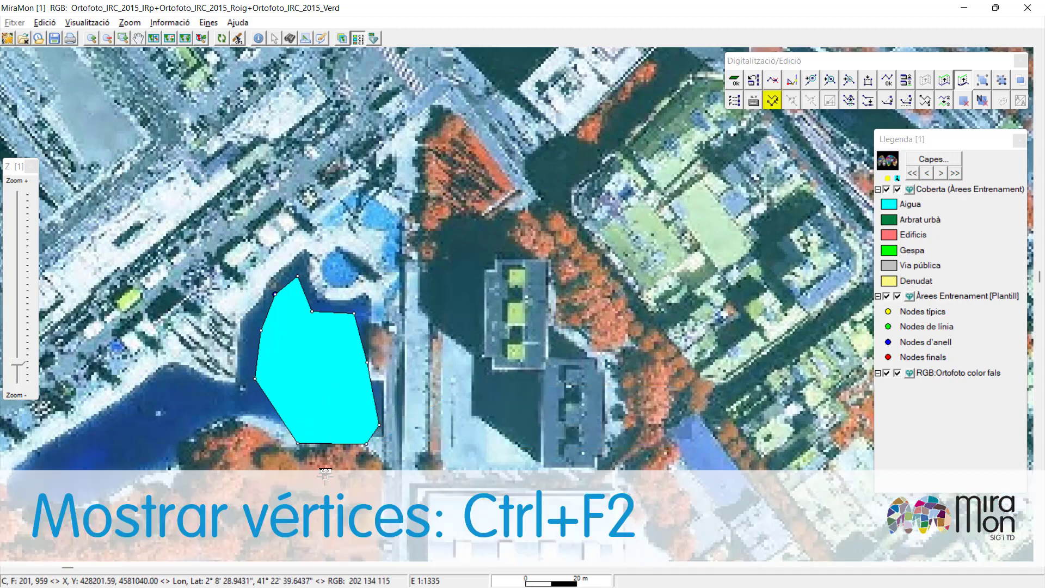
{"action": "key", "text": "ctrl+m"}
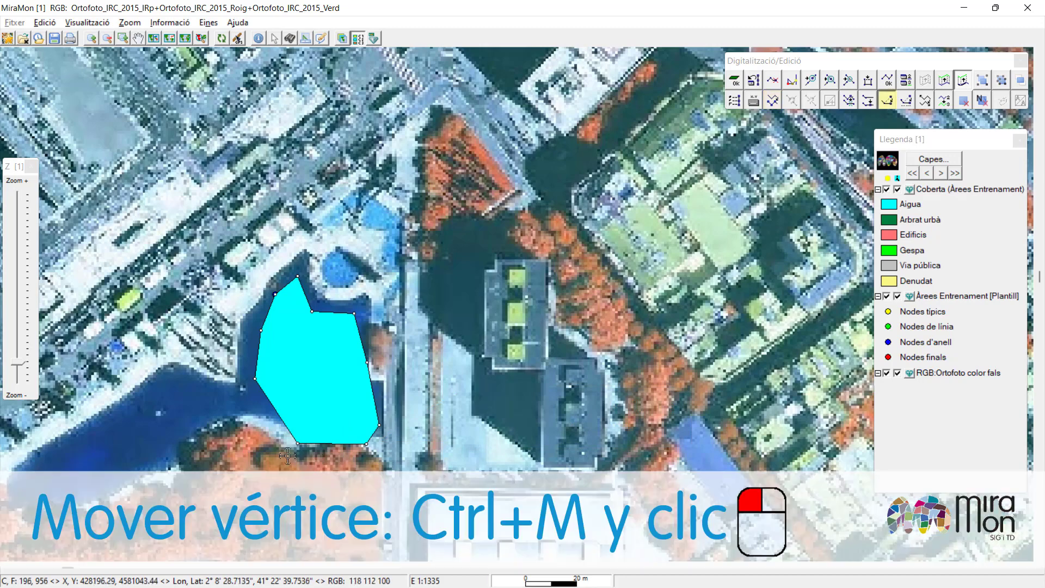
{"action": "left_click", "coordinate": [298, 443]}
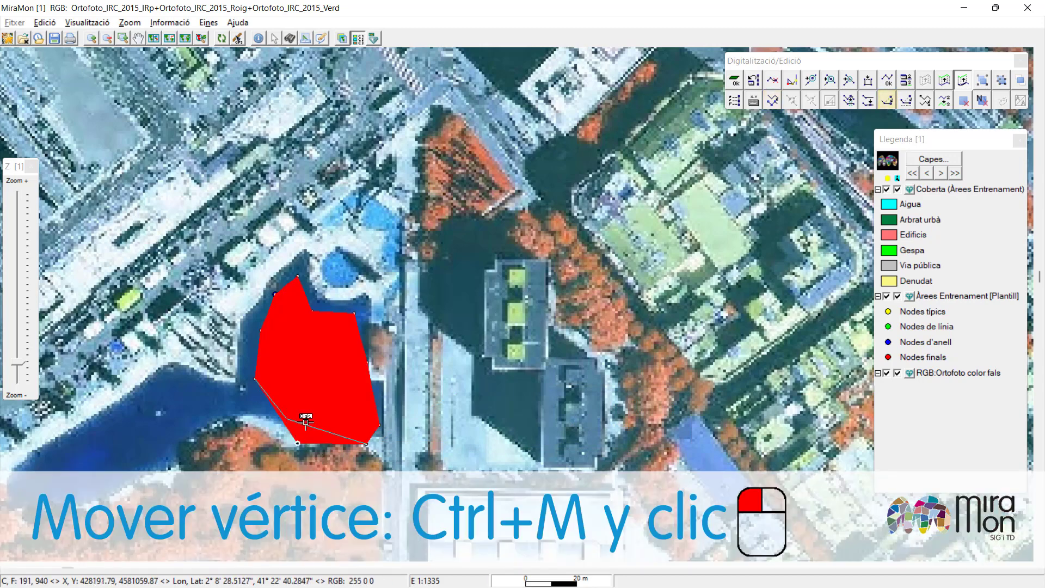
{"action": "left_click", "coordinate": [306, 422]}
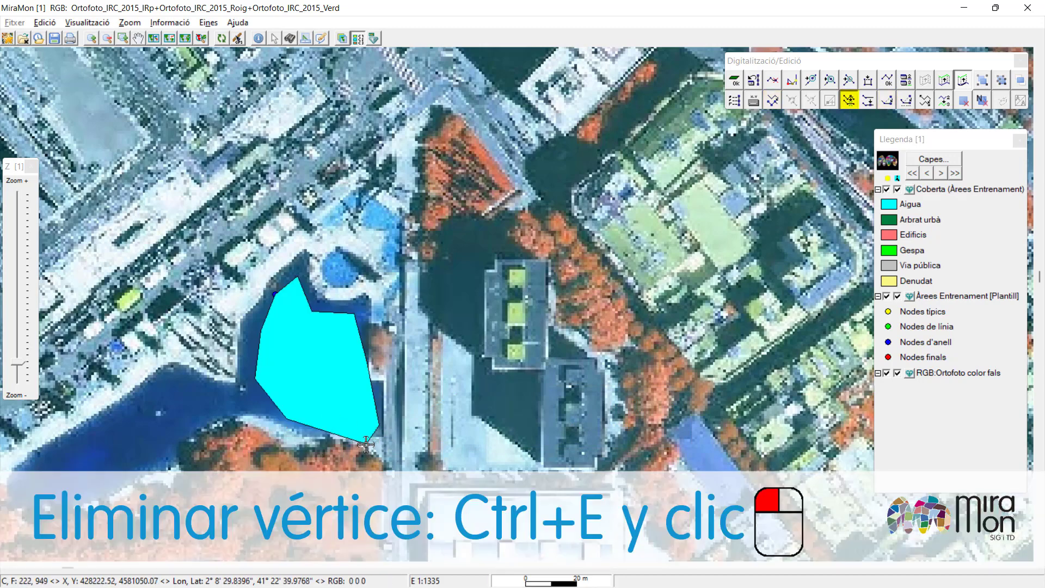
{"action": "left_click", "coordinate": [366, 443]}
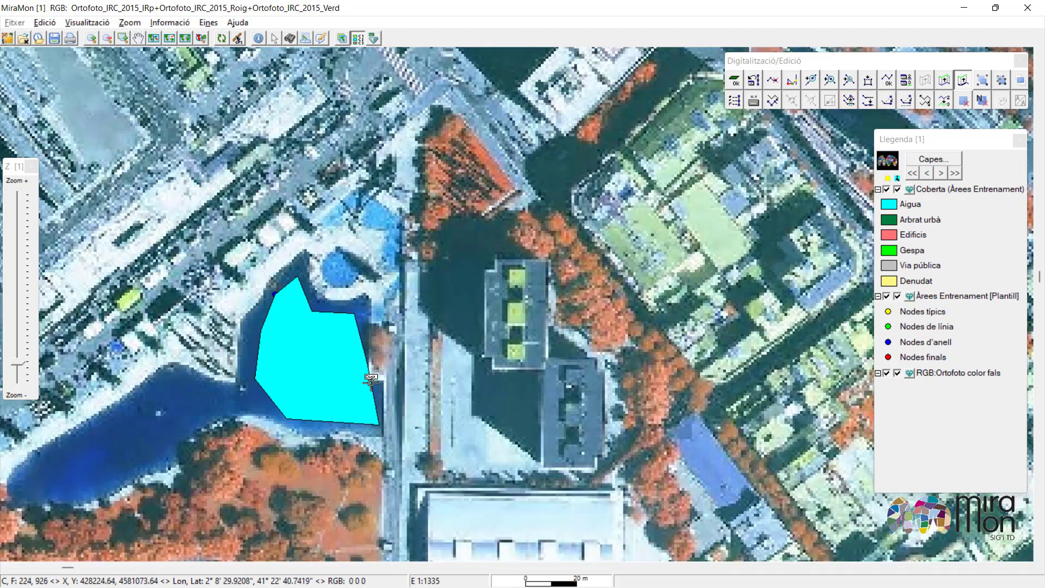
- Insert a vertex on the Aigua polygon's eastern edge and move it slightly west
{"action": "key", "text": "ctrl+i"}
{"action": "left_click", "coordinate": [371, 383]}
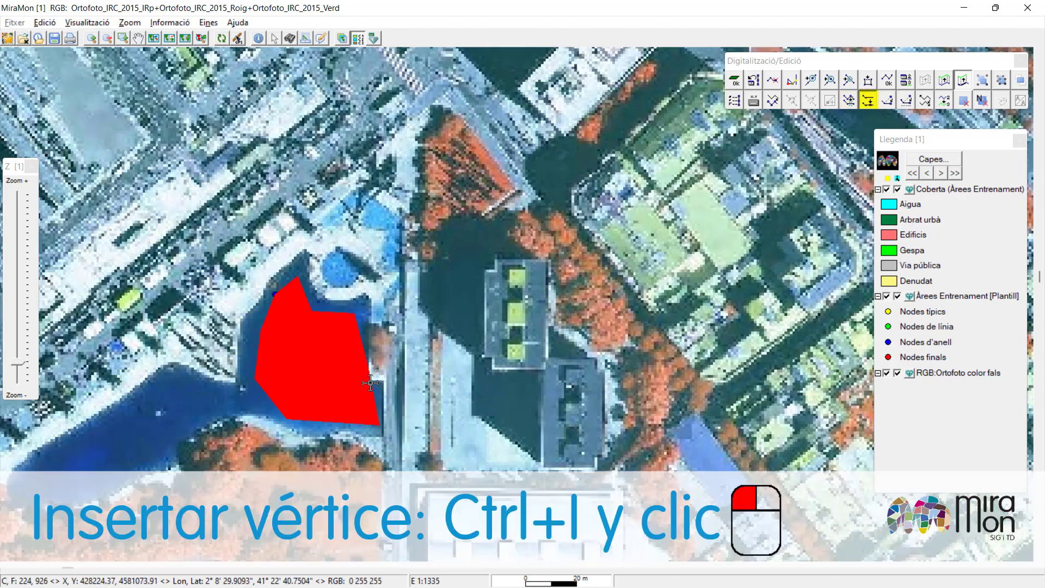
{"action": "key", "text": "ctrl+F2"}
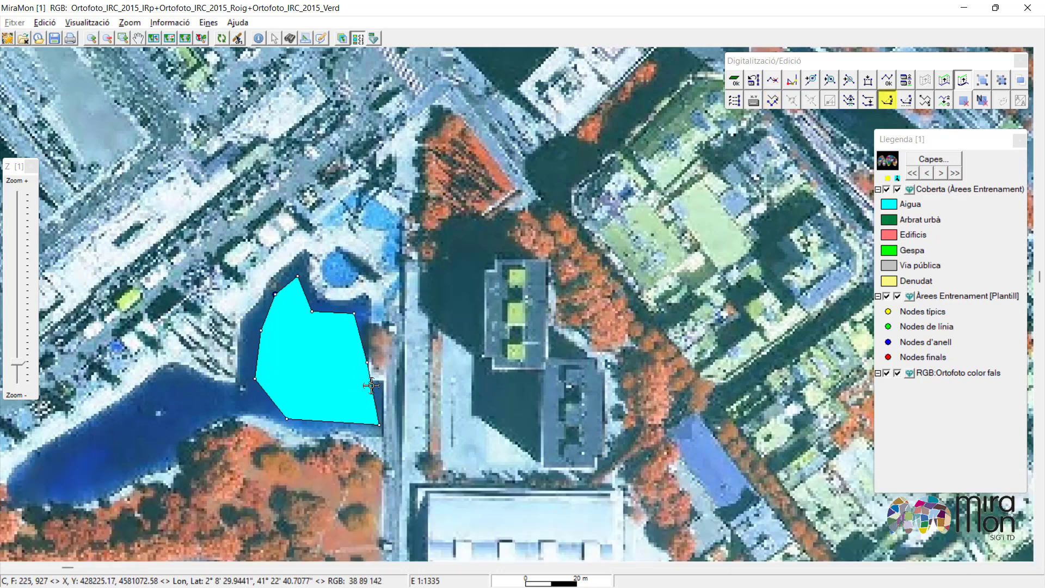
{"action": "left_click_drag", "start_coordinate": [368, 383], "coordinate": [365, 384]}
{"action": "double_click", "coordinate": [364, 384]}
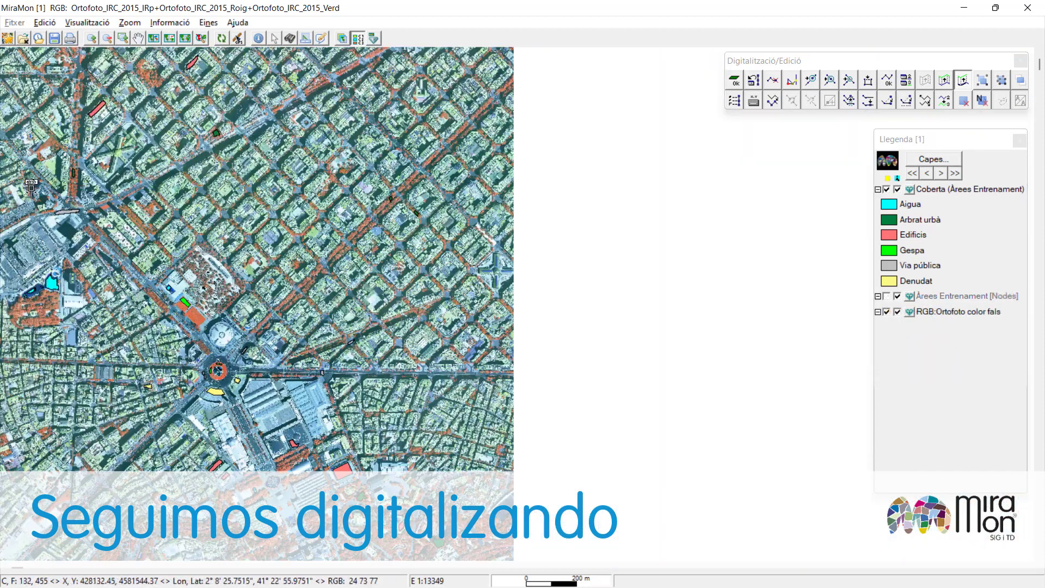
- Check the digitized polygons with the false-colour orthophoto hidden, restore it, and finish the digitization
{"action": "left_click", "coordinate": [886, 311]}
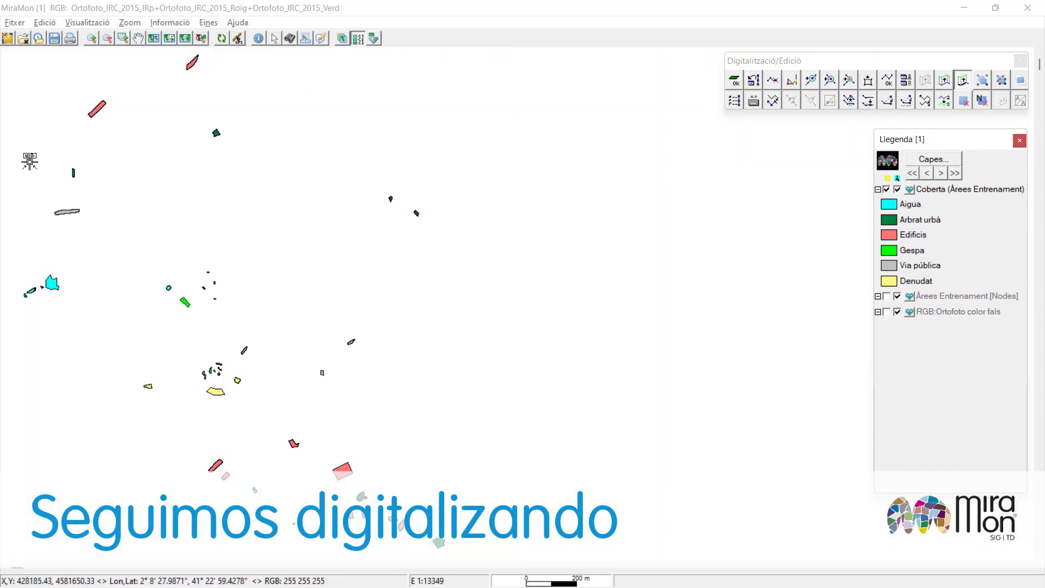
{"action": "left_click", "coordinate": [887, 311]}
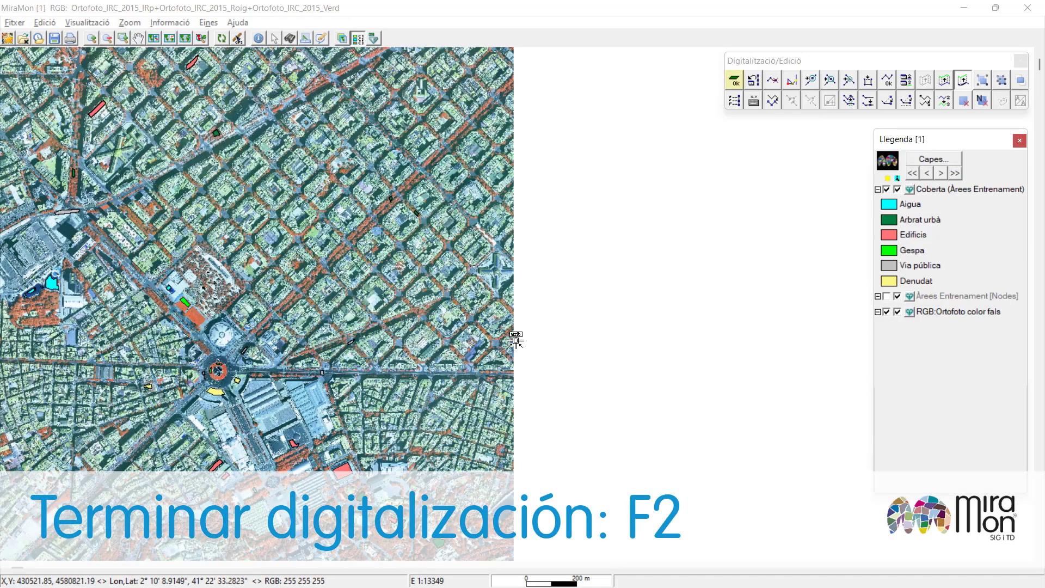
{"action": "key", "text": "F2"}
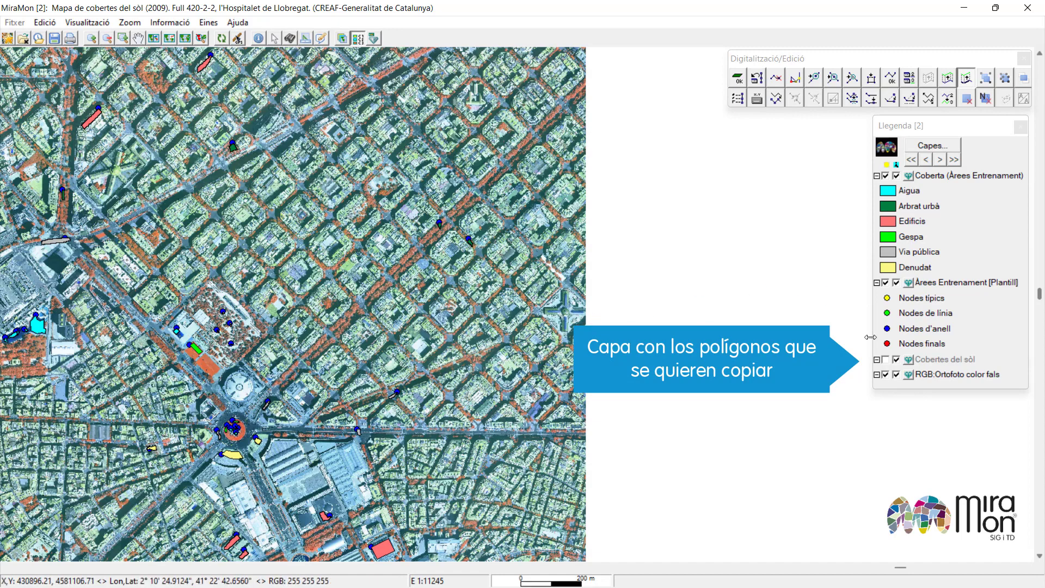
- Display the Cobertes del sòl layer containing the polygons to copy
{"action": "left_click", "coordinate": [887, 361]}
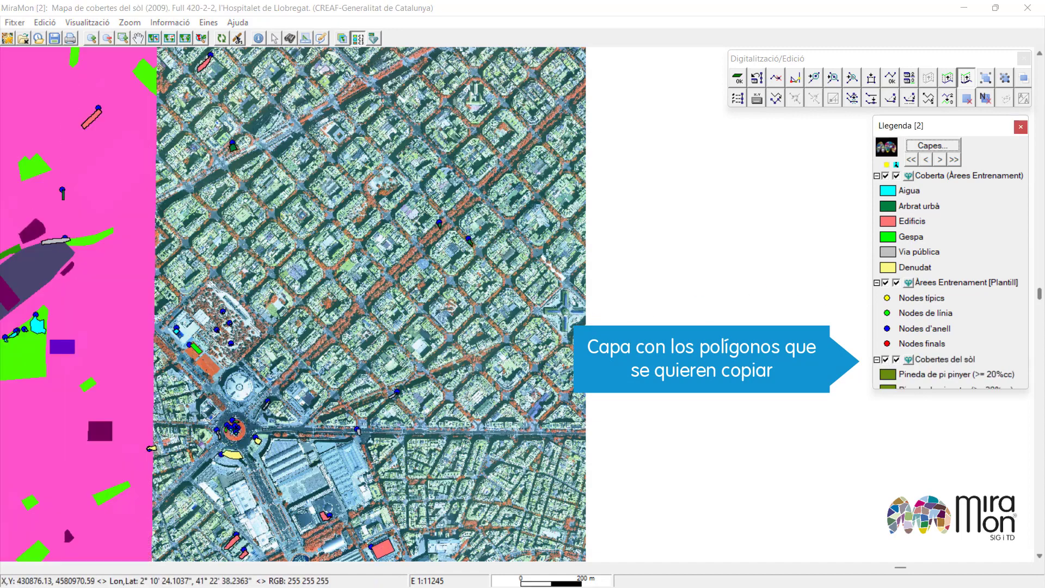
- Copy the small urban-tree polygon southwest of the roundabout from the Cobertes del sòl layer, and check the copy over the orthophoto
{"action": "scroll", "coordinate": [116, 339], "scroll_direction": "down", "scroll_amount": 1}
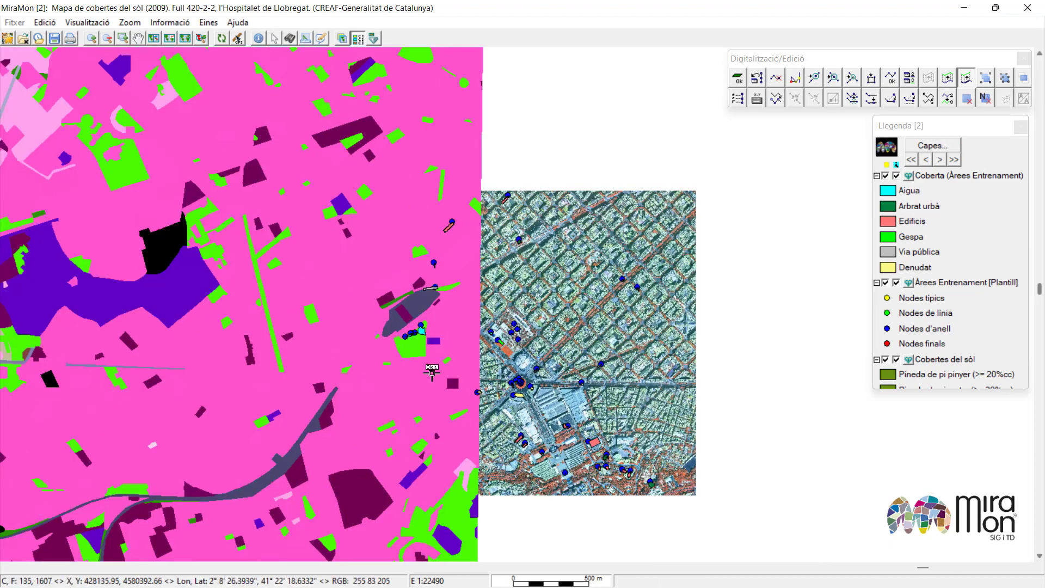
{"action": "scroll", "coordinate": [514, 442], "scroll_direction": "up", "scroll_amount": 1}
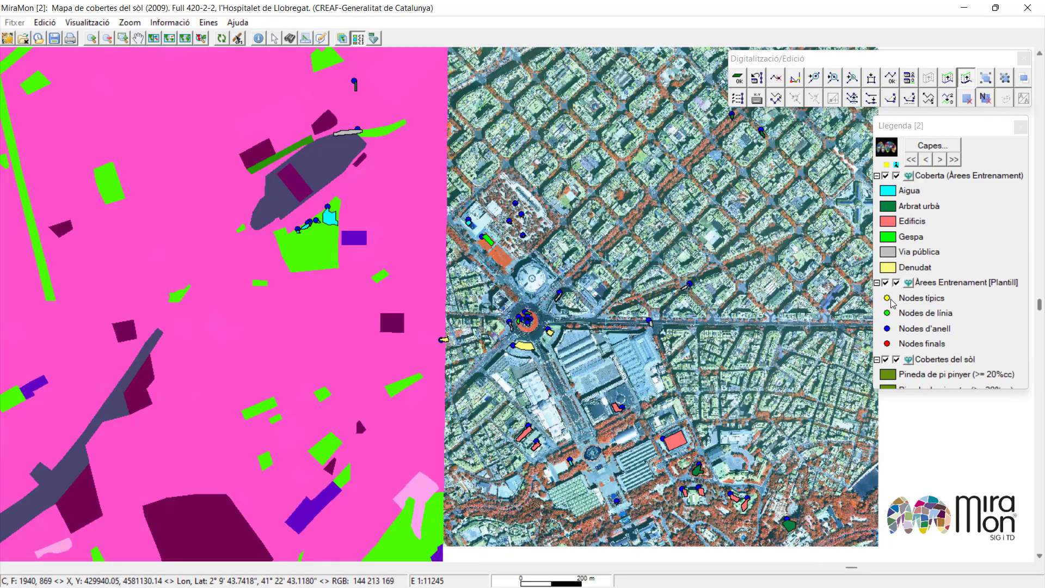
{"action": "left_click", "coordinate": [886, 360]}
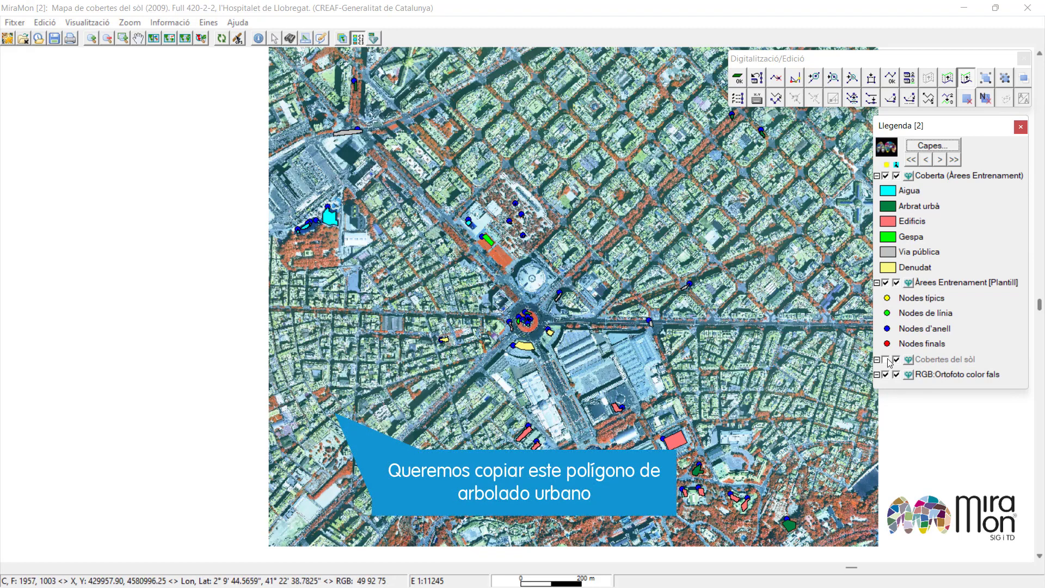
{"action": "left_click", "coordinate": [887, 360]}
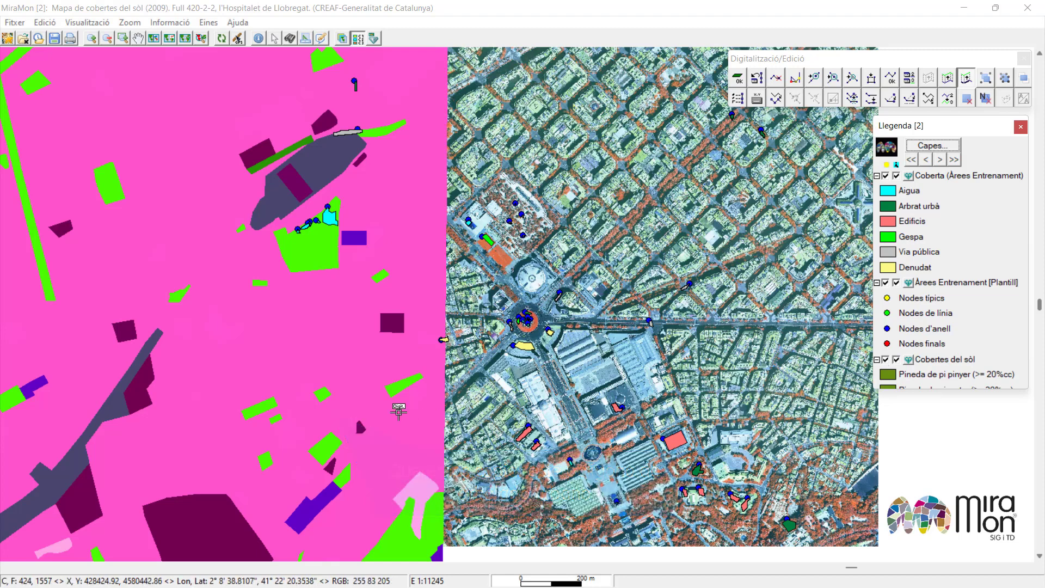
{"action": "key", "text": "ctrl+c"}
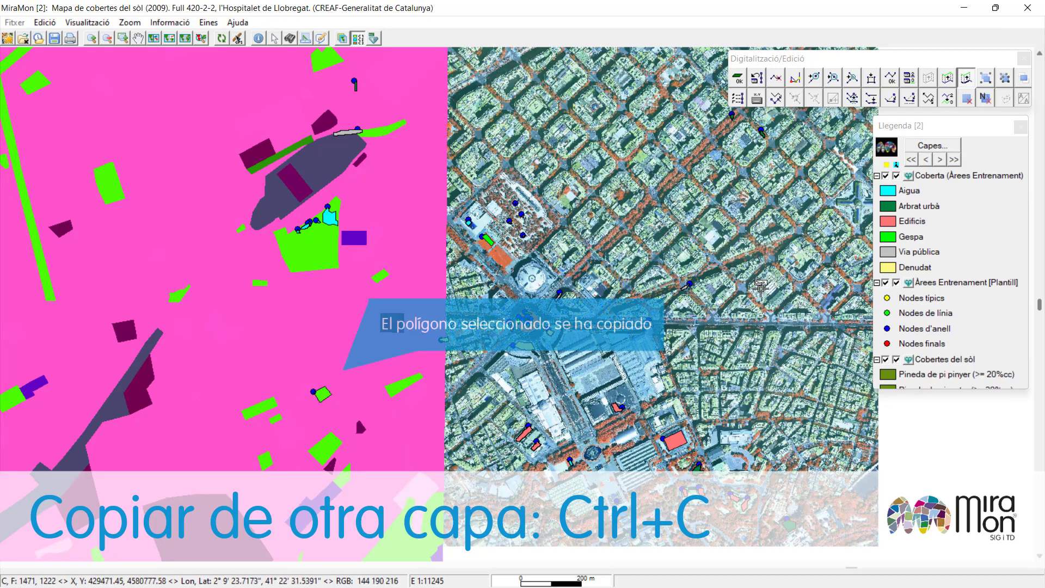
{"action": "left_click", "coordinate": [886, 359]}
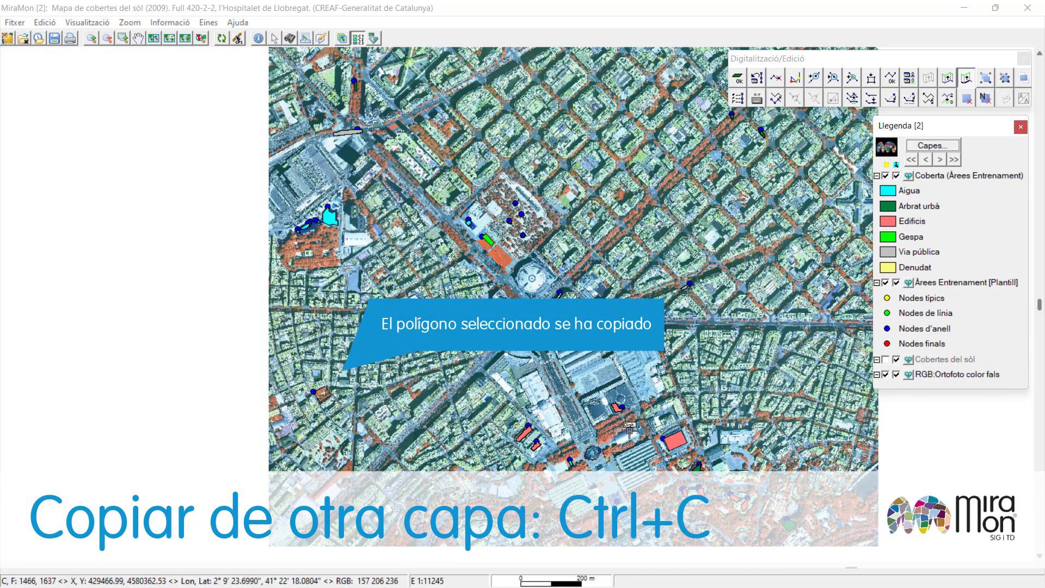
- Copy the purple rectangular building polygon beside the large green park from the Cobertes del sòl layer, and hide that layer
{"action": "left_click", "coordinate": [886, 359]}
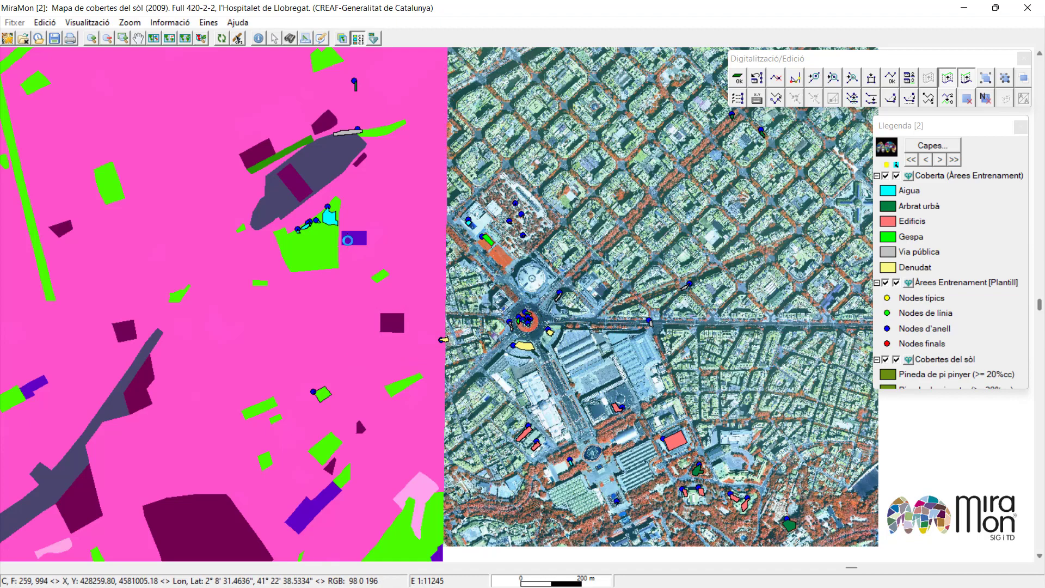
{"action": "left_click", "coordinate": [353, 245]}
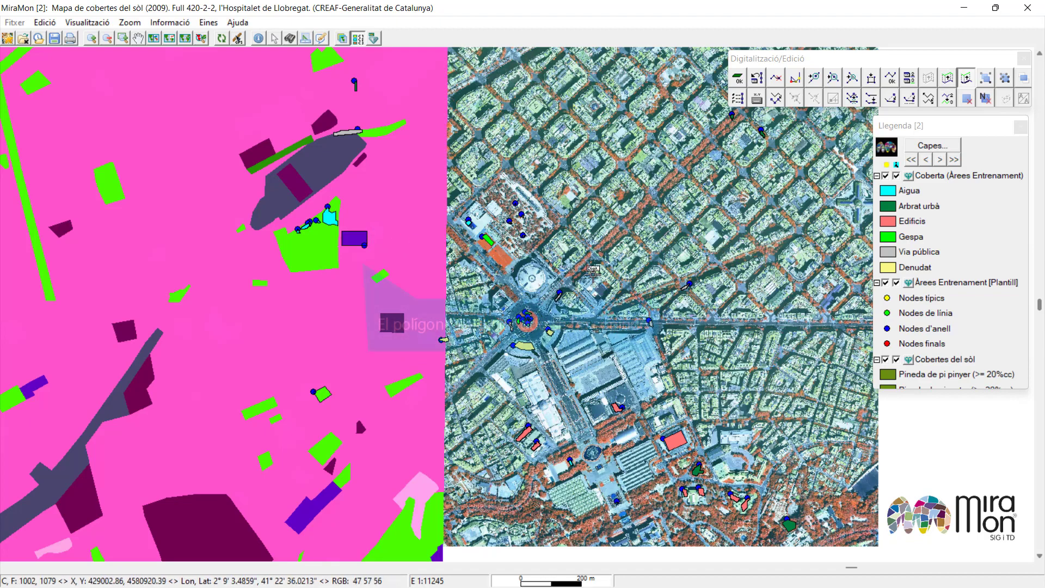
{"action": "left_click", "coordinate": [885, 360]}
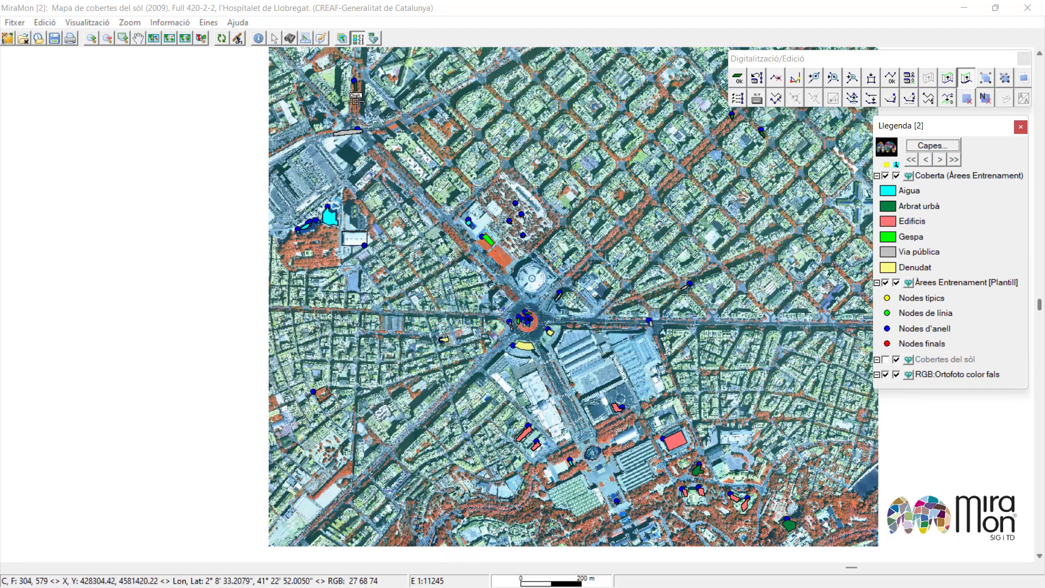
- Query the attributes of the two copied polygons in the Àrees Entrenament layer
{"action": "left_click", "coordinate": [353, 247]}
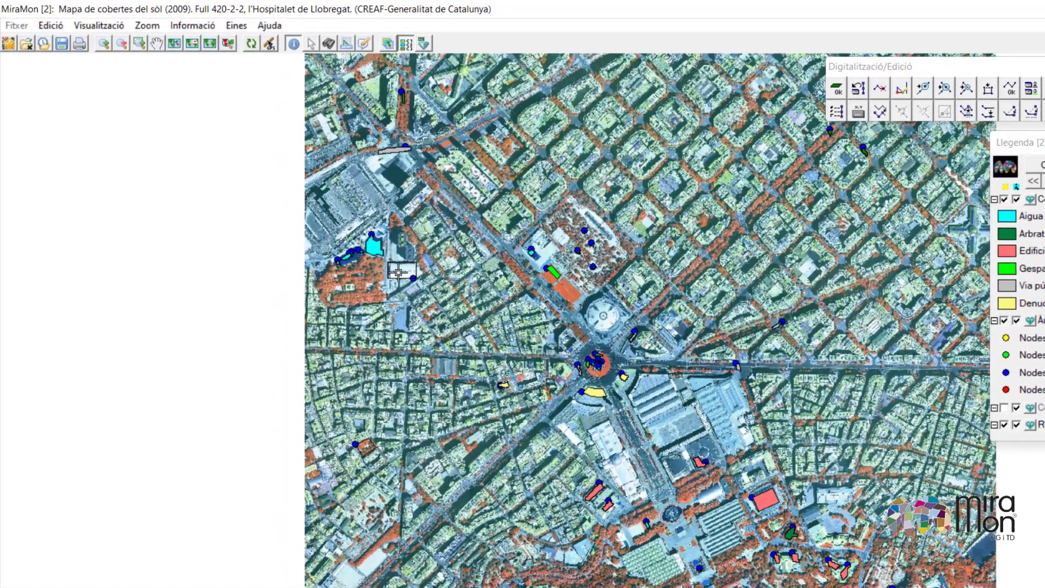
{"action": "left_click", "coordinate": [352, 246]}
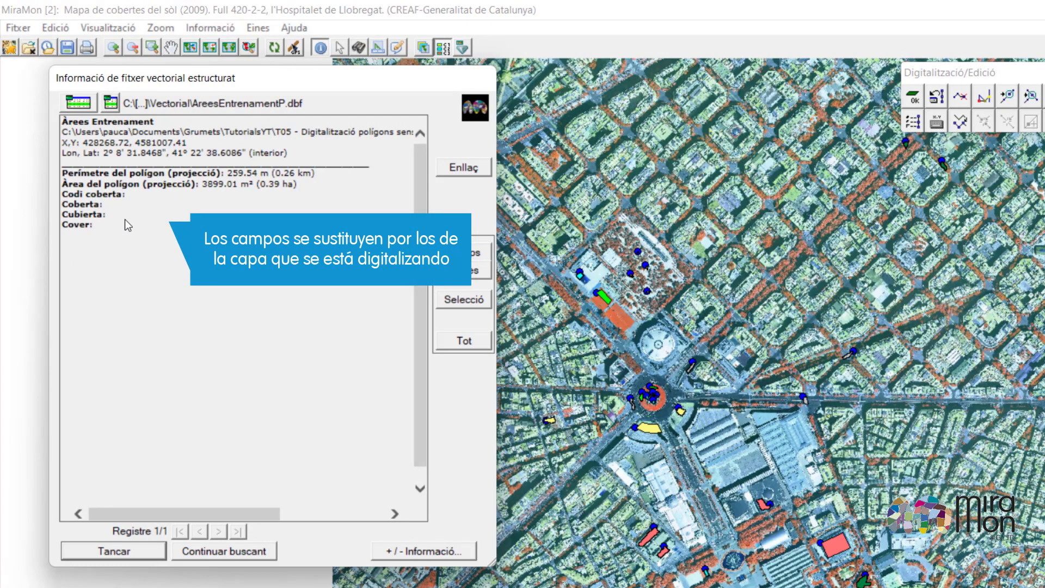
{"action": "left_click", "coordinate": [140, 552]}
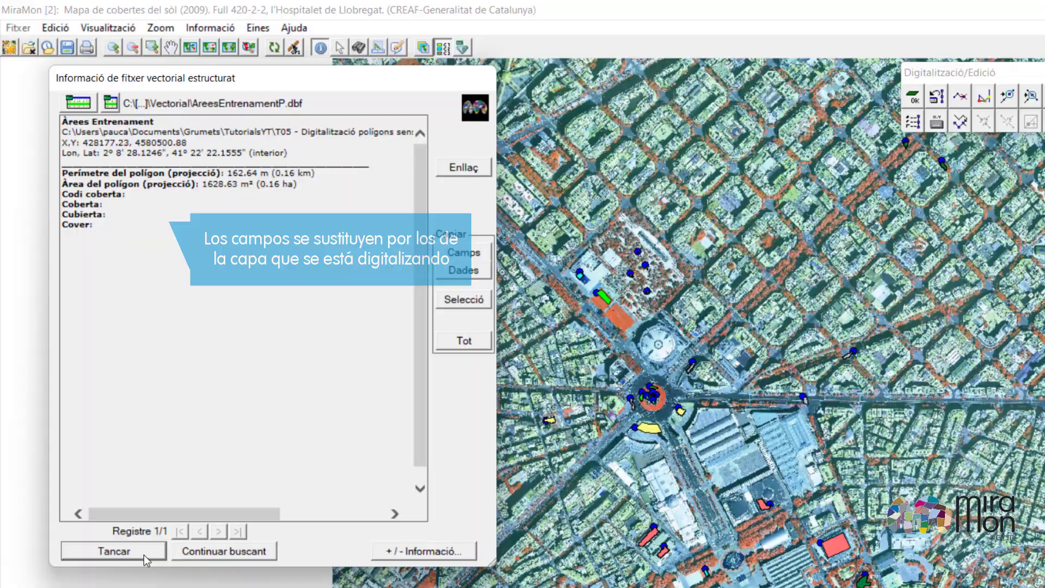
{"action": "left_click", "coordinate": [141, 552]}
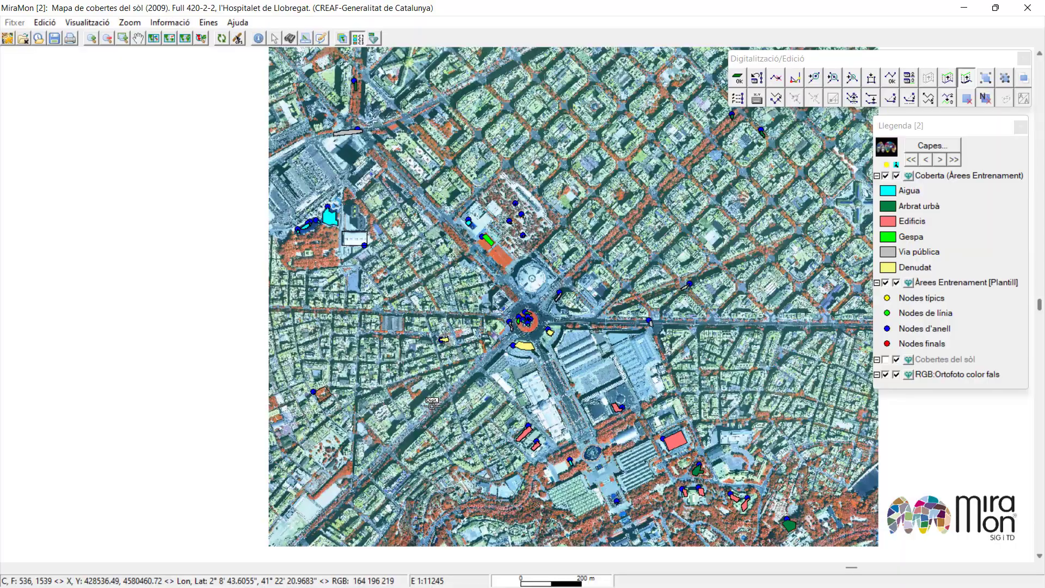
- Assign the Edificis category to the copied rectangular polygon and Arbrat urbà to the small copied polygon southwest of the roundabout
{"action": "left_click", "coordinate": [897, 227]}
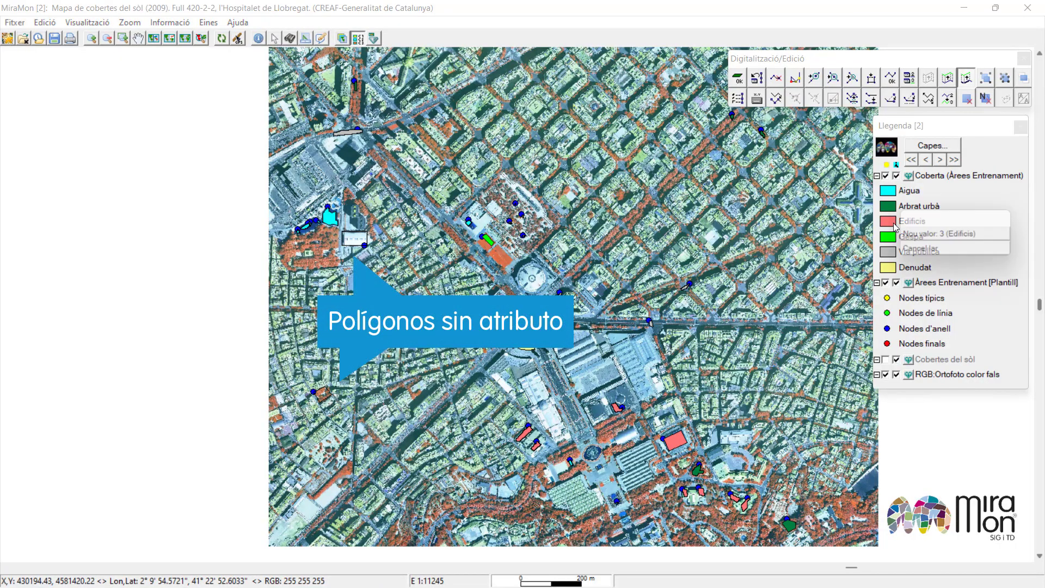
{"action": "left_click", "coordinate": [925, 233]}
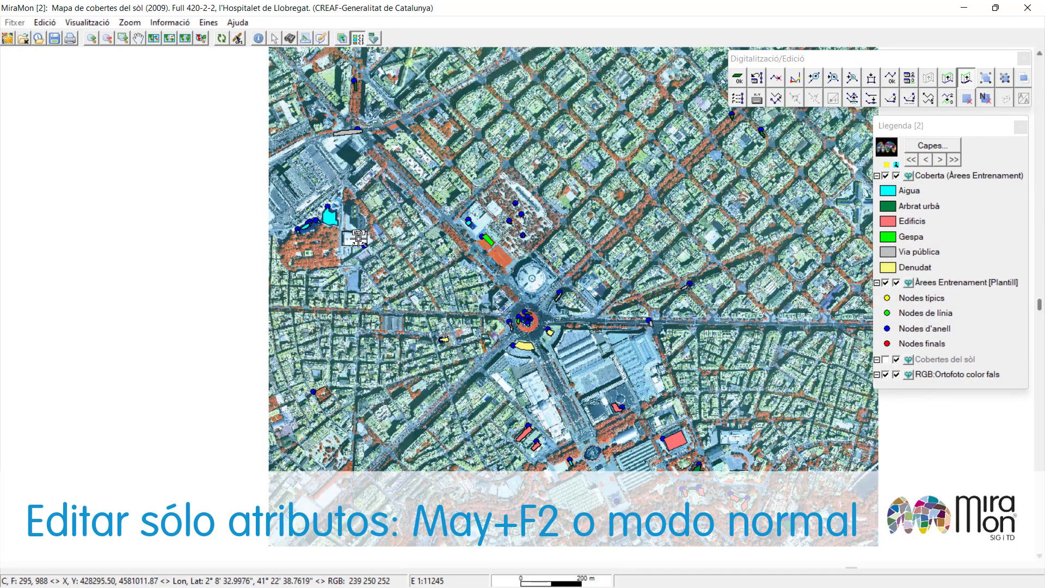
{"action": "right_click", "coordinate": [891, 218]}
{"action": "left_click", "coordinate": [936, 220]}
{"action": "left_click", "coordinate": [323, 394]}
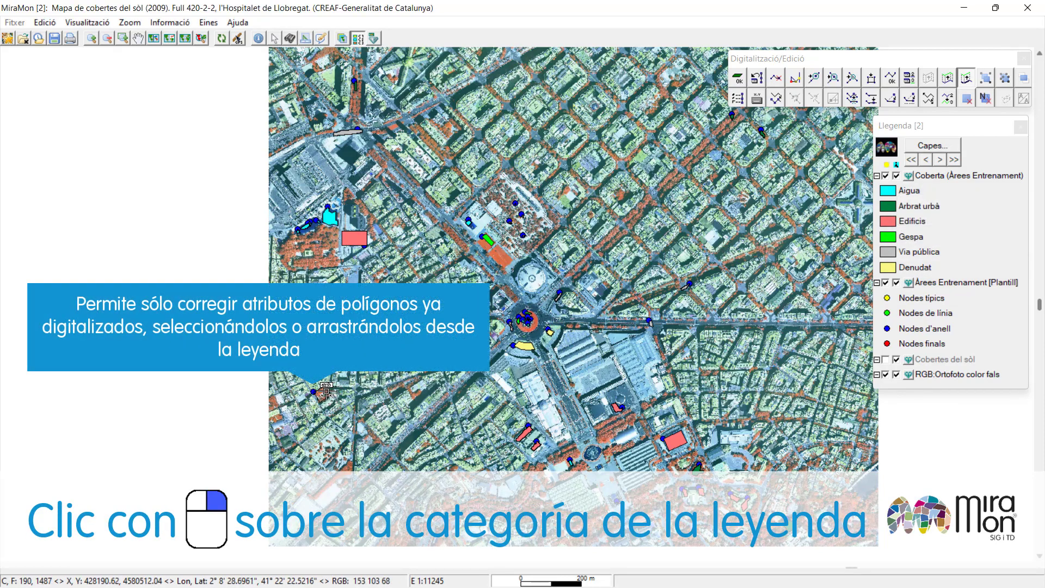
{"action": "right_click", "coordinate": [887, 242]}
{"action": "left_click", "coordinate": [933, 248]}
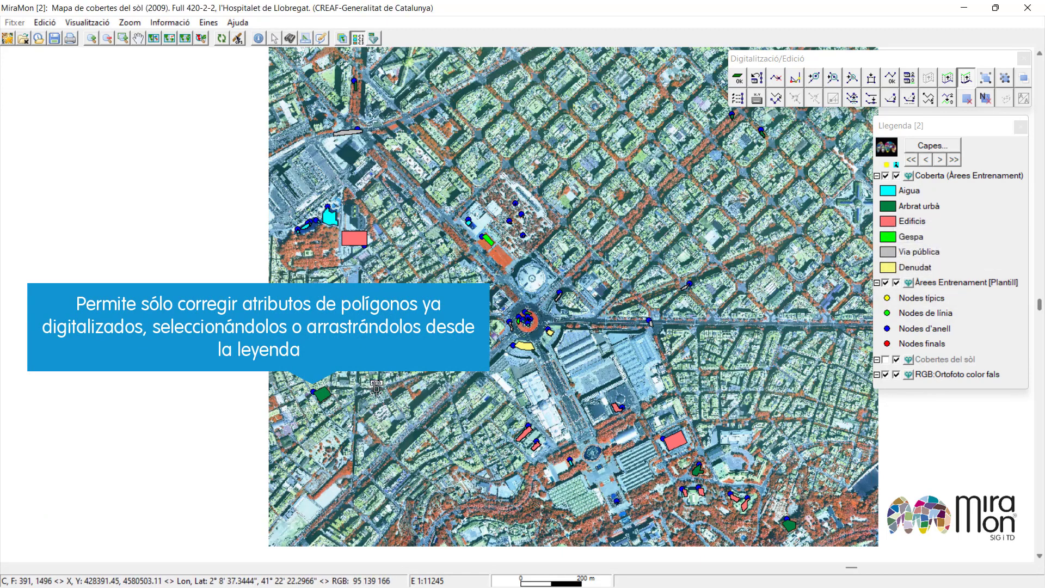
{"action": "left_click", "coordinate": [322, 393]}
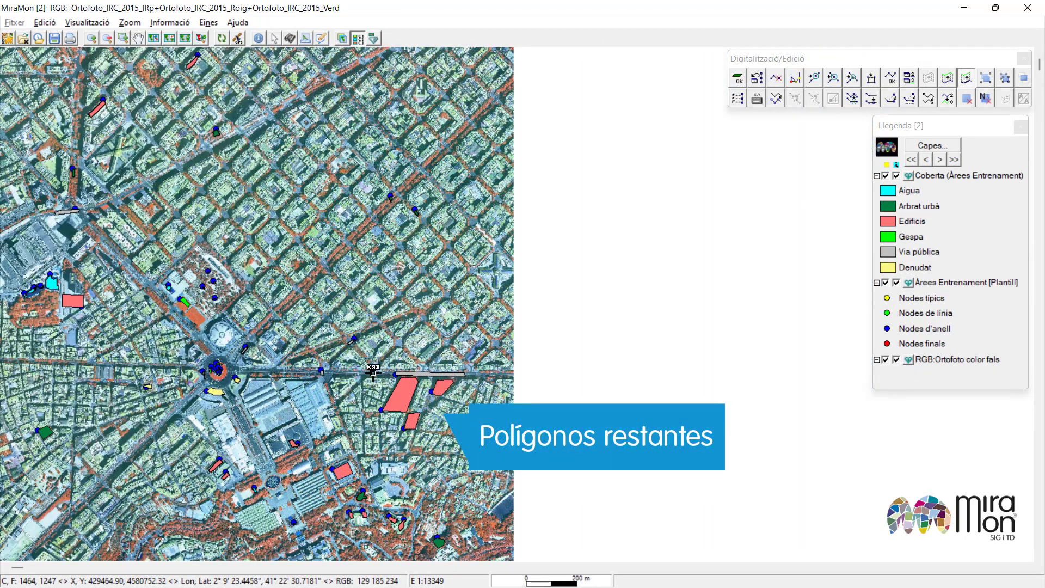
- Delete the four remaining polygons east of the roundabout as a block, selecting them with a rectangle of about 400 by 326 m
{"action": "key", "text": "ctrl+Delete"}
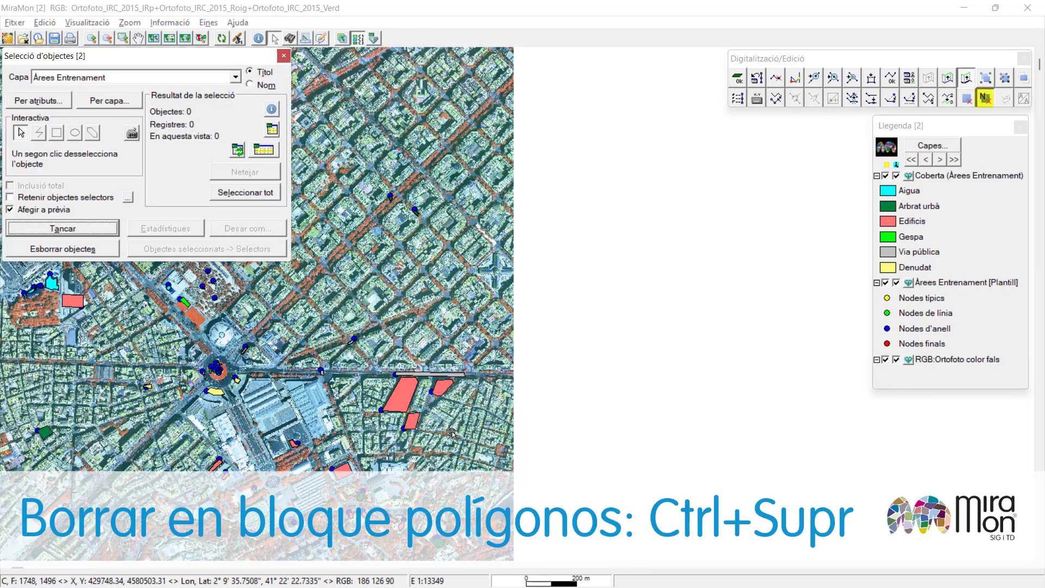
{"action": "left_click", "coordinate": [56, 133]}
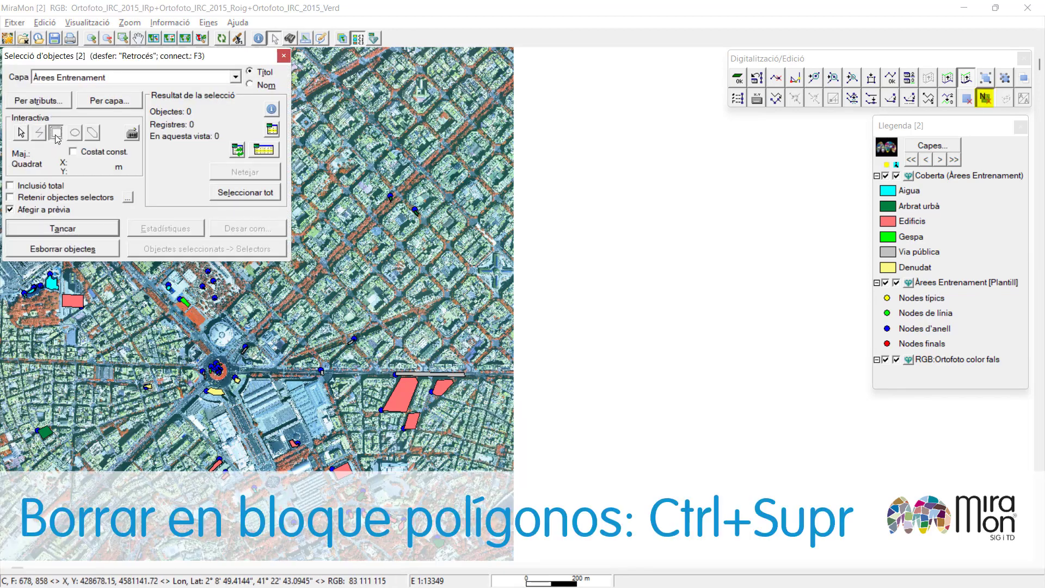
{"action": "left_click_drag", "start_coordinate": [374, 357], "coordinate": [471, 442]}
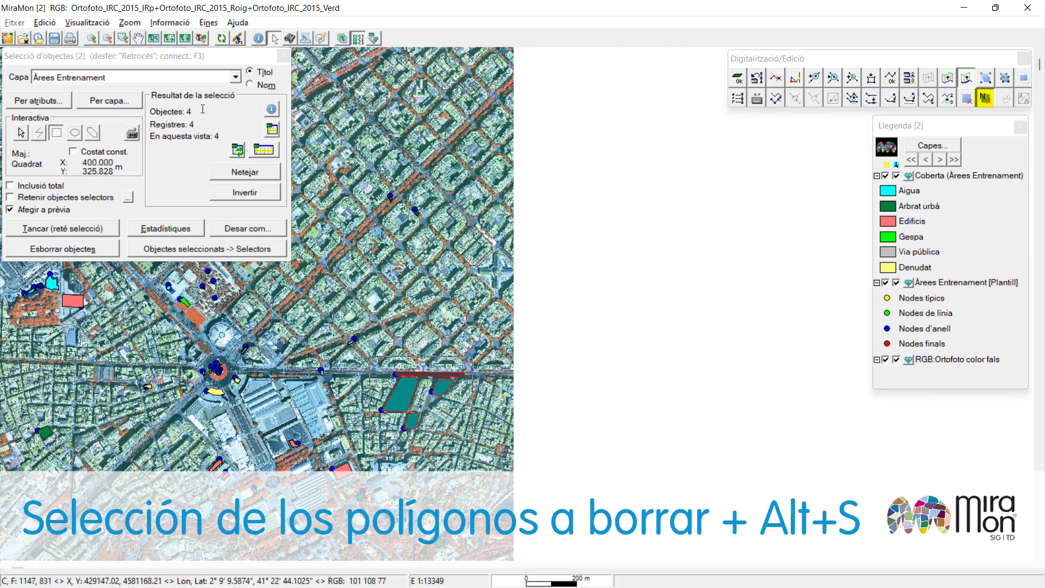
{"action": "left_click", "coordinate": [96, 249]}
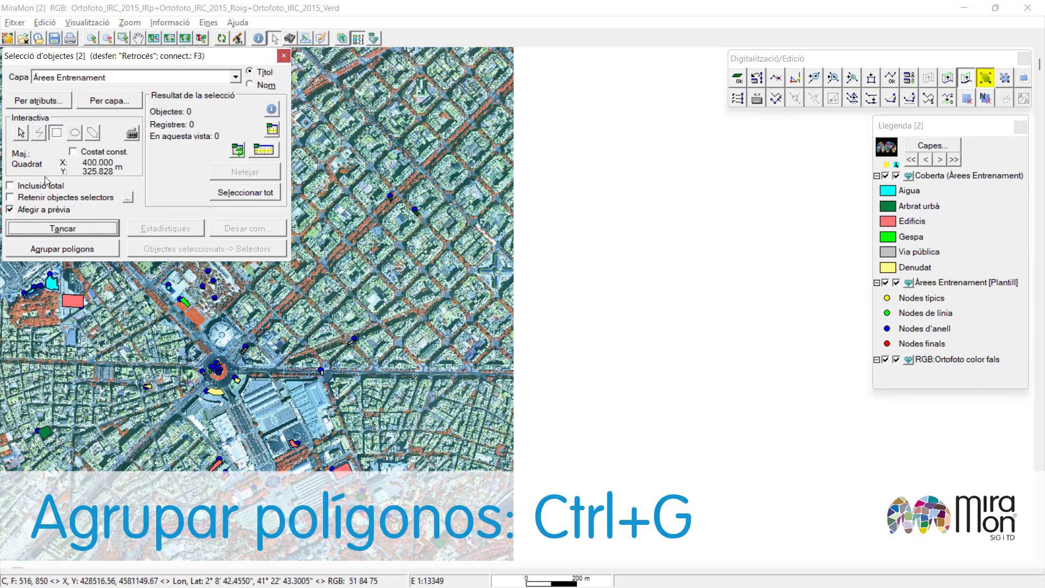
- Group the three Denudat polygons near the roundabout into a single object
{"action": "left_click", "coordinate": [21, 135]}
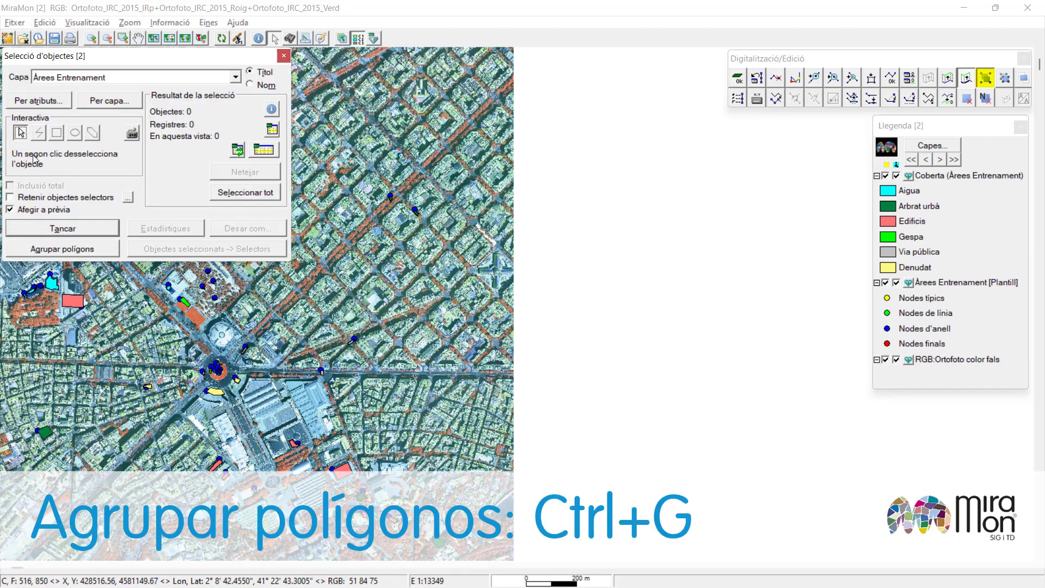
{"action": "scroll", "coordinate": [228, 388], "scroll_direction": "up", "scroll_amount": 1}
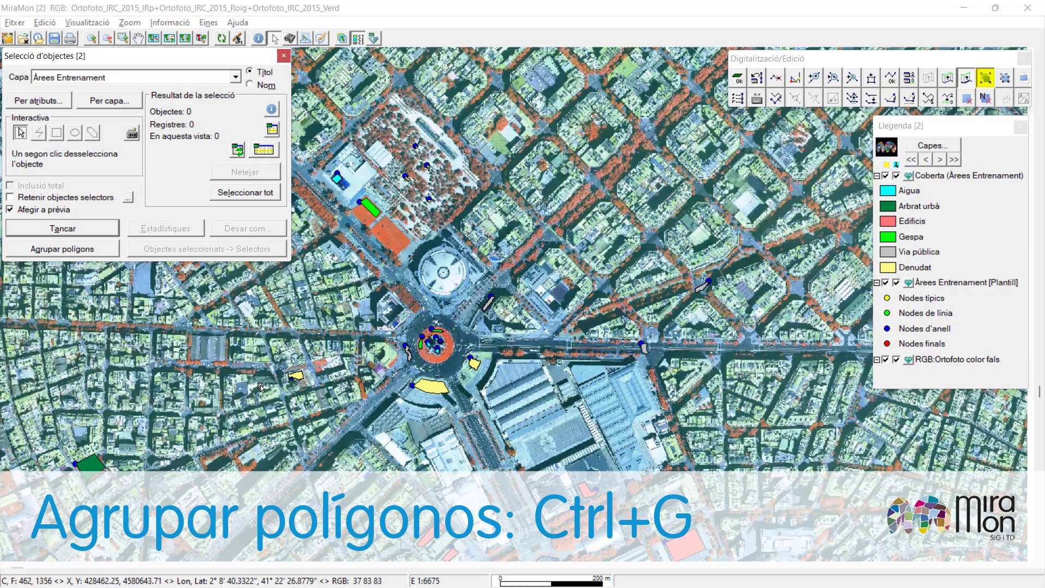
{"action": "left_click", "coordinate": [474, 364]}
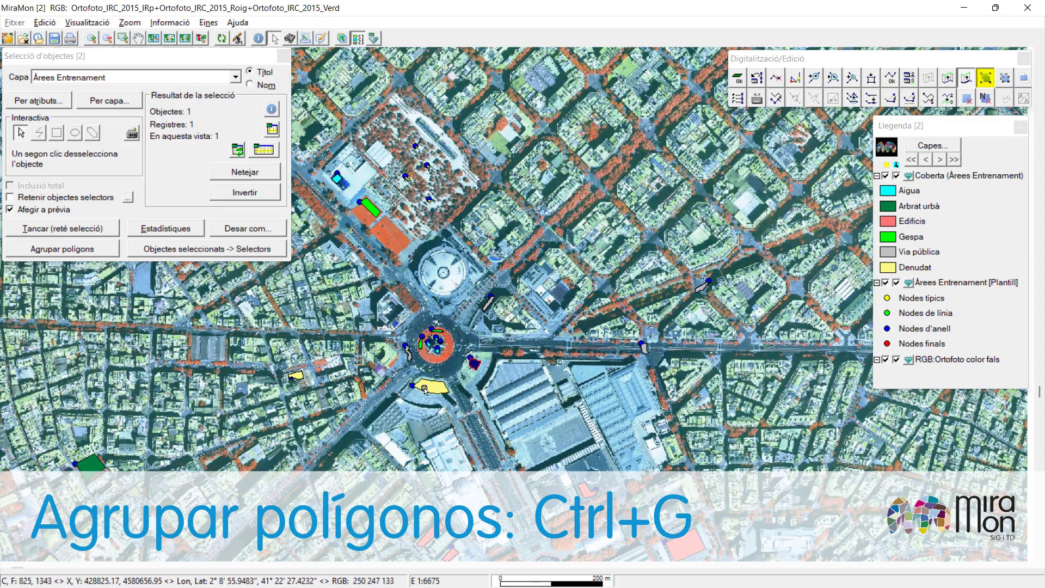
{"action": "left_click", "coordinate": [425, 387]}
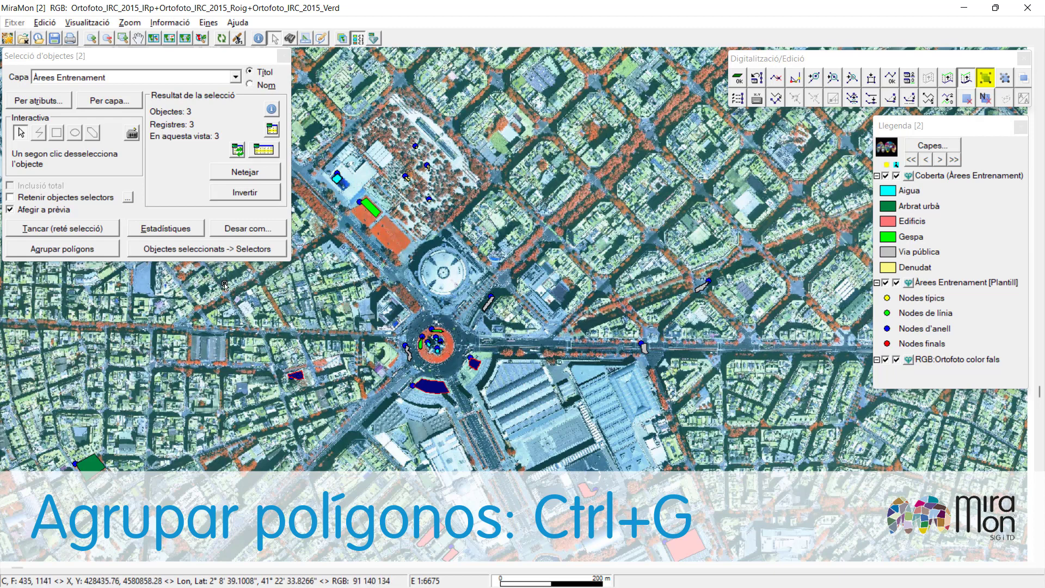
{"action": "left_click", "coordinate": [80, 251]}
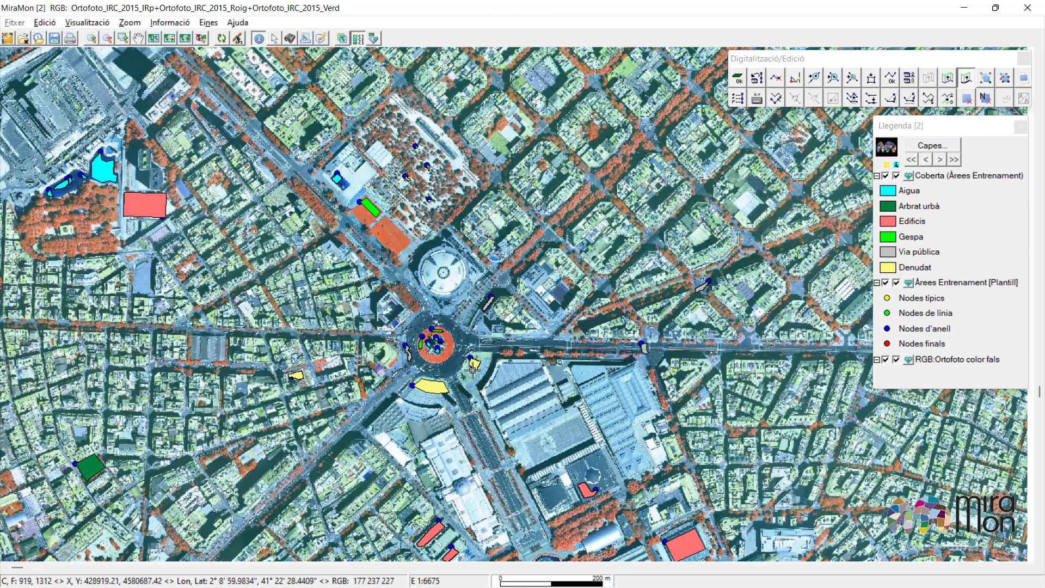
- Query the grouped Denudat polygon's perimeter, area and attributes
{"action": "left_click", "coordinate": [475, 361]}
{"action": "left_click_drag", "start_coordinate": [268, 71], "coordinate": [720, 131]}
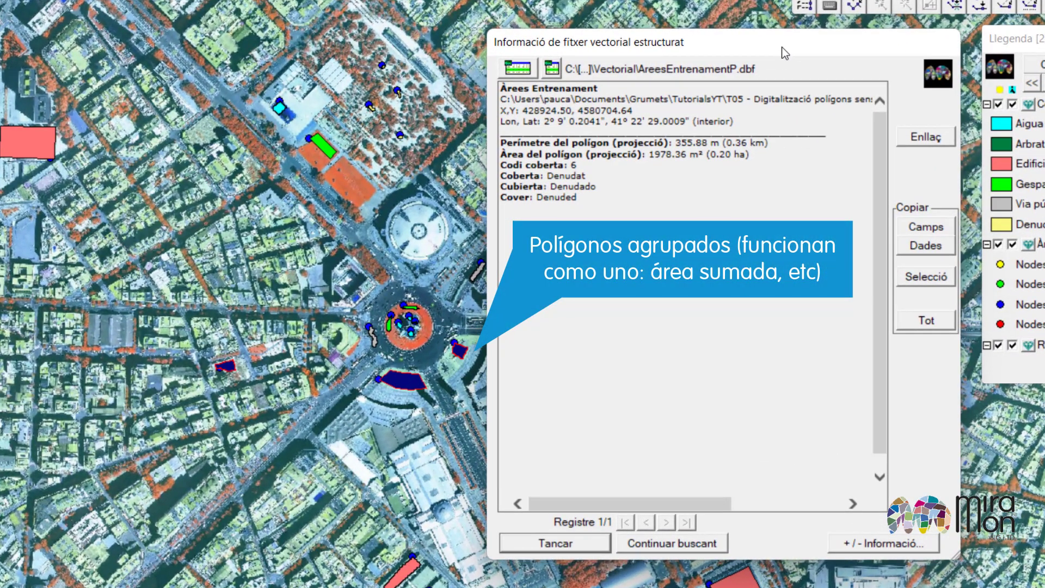
{"action": "left_click_drag", "start_coordinate": [782, 47], "coordinate": [782, 48]}
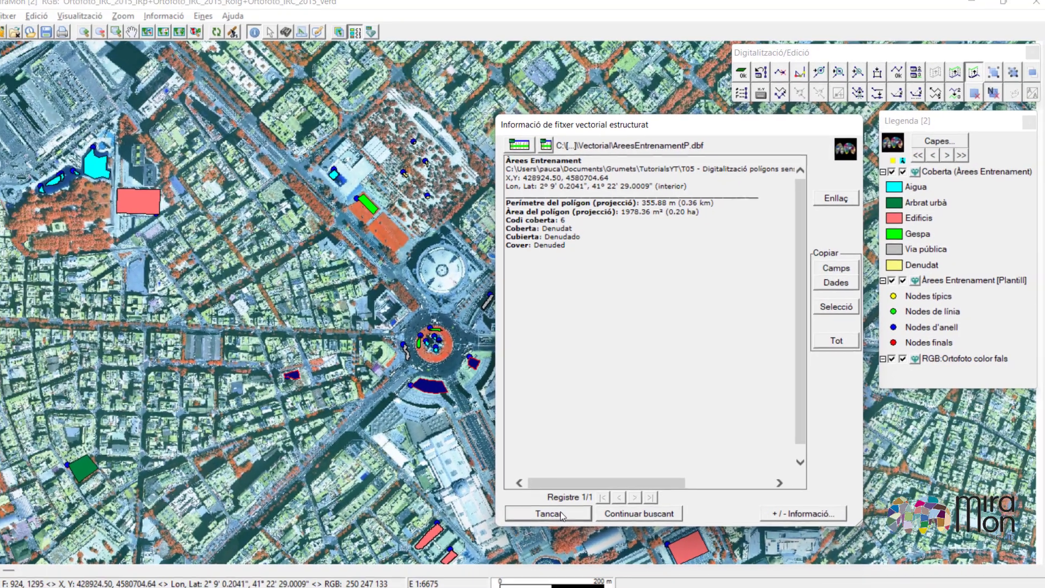
{"action": "left_click", "coordinate": [556, 544]}
- Ungroup the grouped Denudat polygons around the roundabout
{"action": "key", "text": "ctrl+d"}
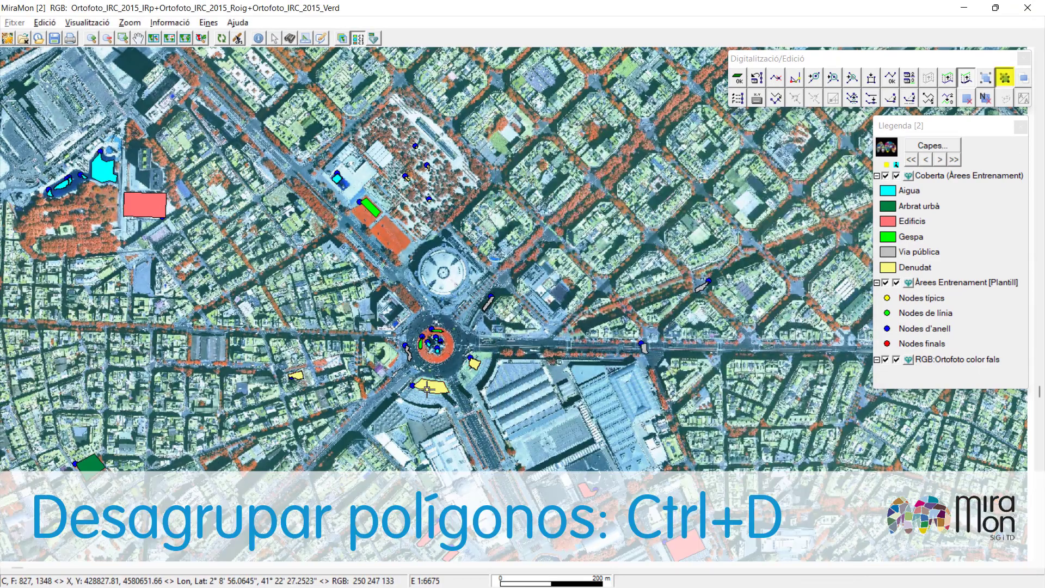
{"action": "left_click", "coordinate": [427, 389]}
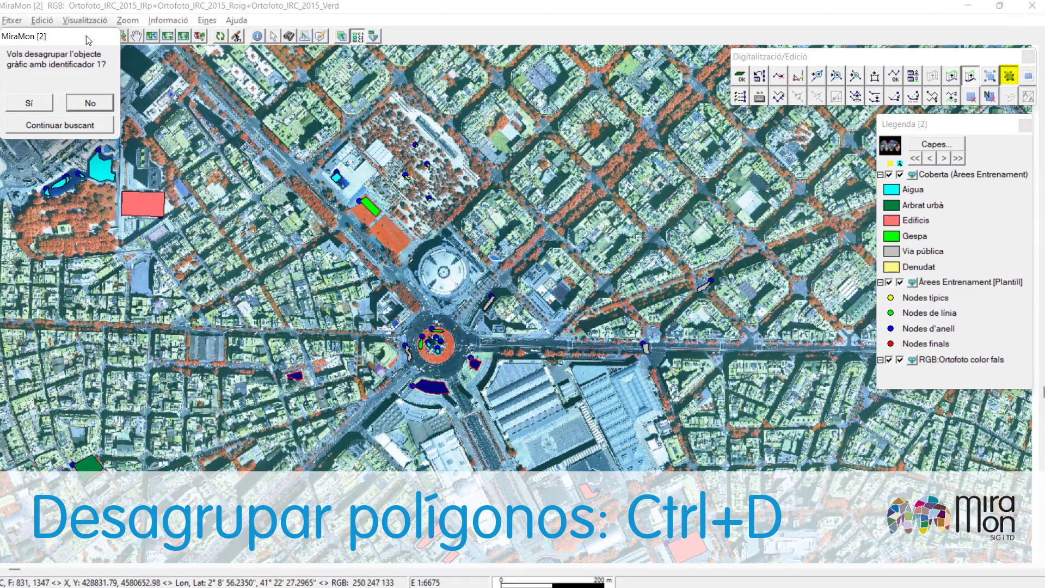
{"action": "left_click_drag", "start_coordinate": [91, 33], "coordinate": [504, 251]}
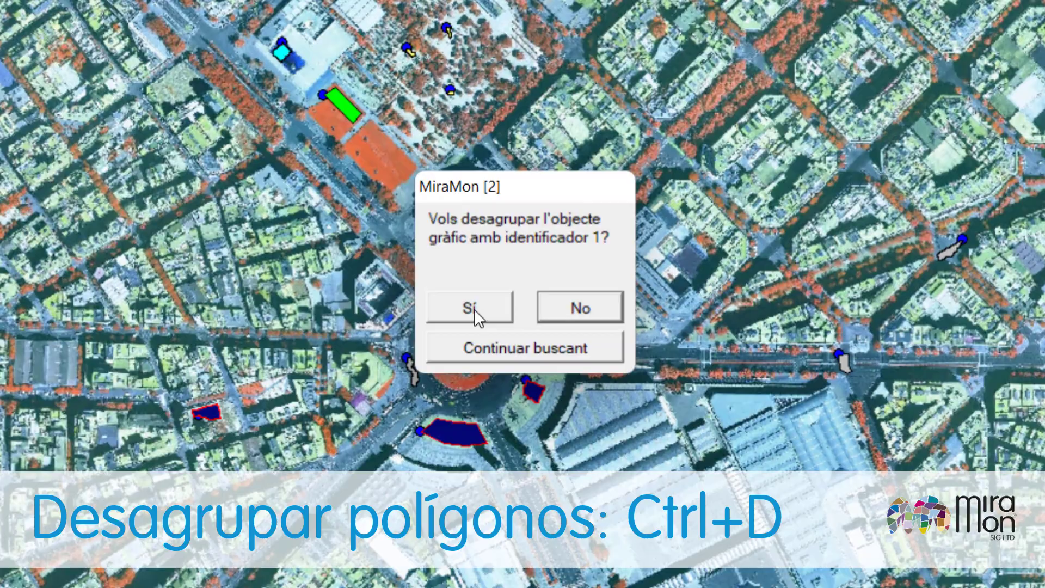
{"action": "left_click", "coordinate": [472, 307]}
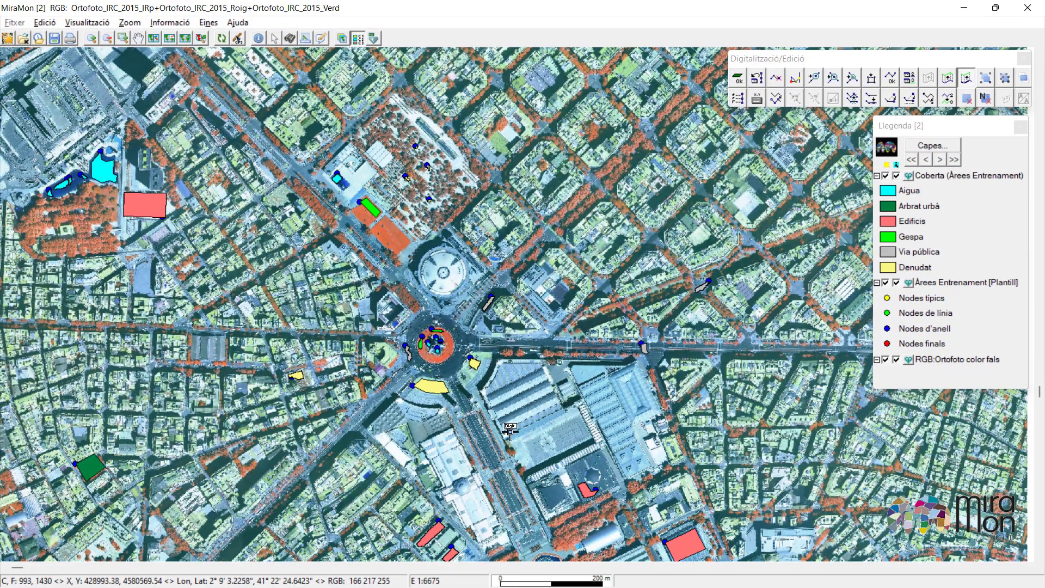
- Query the attributes of the westernmost Denudat polygon to check that it stands alone
{"action": "left_click", "coordinate": [301, 375]}
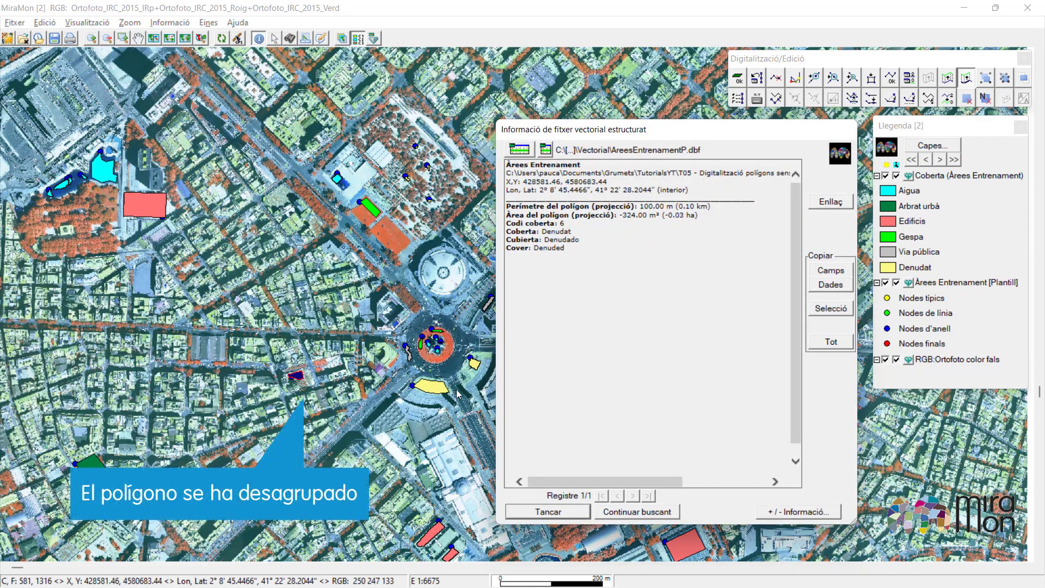
{"action": "left_click", "coordinate": [514, 514]}
{"action": "scroll", "coordinate": [394, 310], "scroll_direction": "down", "scroll_amount": 1}
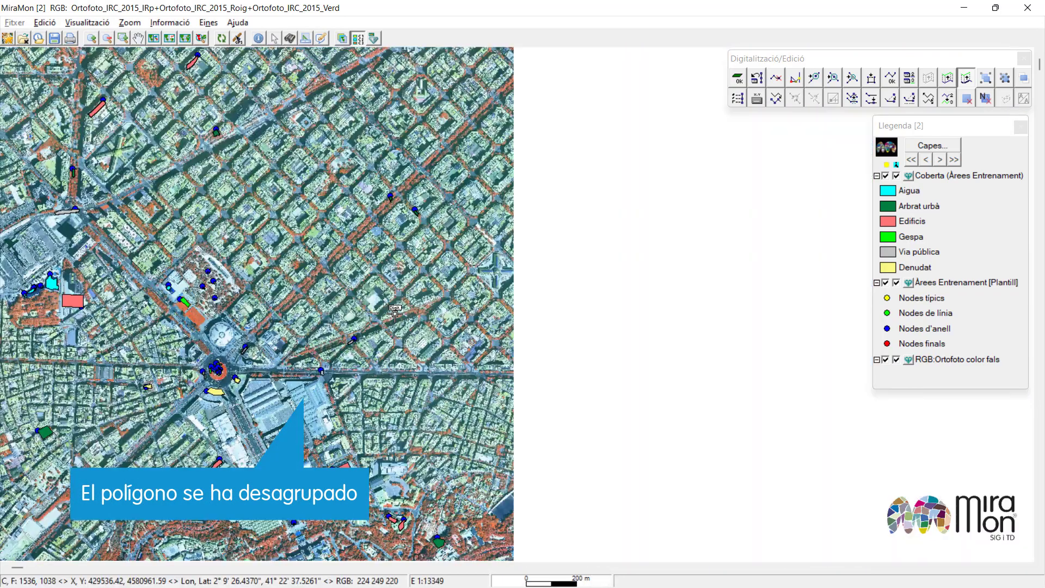
- Finish the digitizing and editing session on the AreesEntrenament polygon layer
{"action": "key", "text": "F2"}
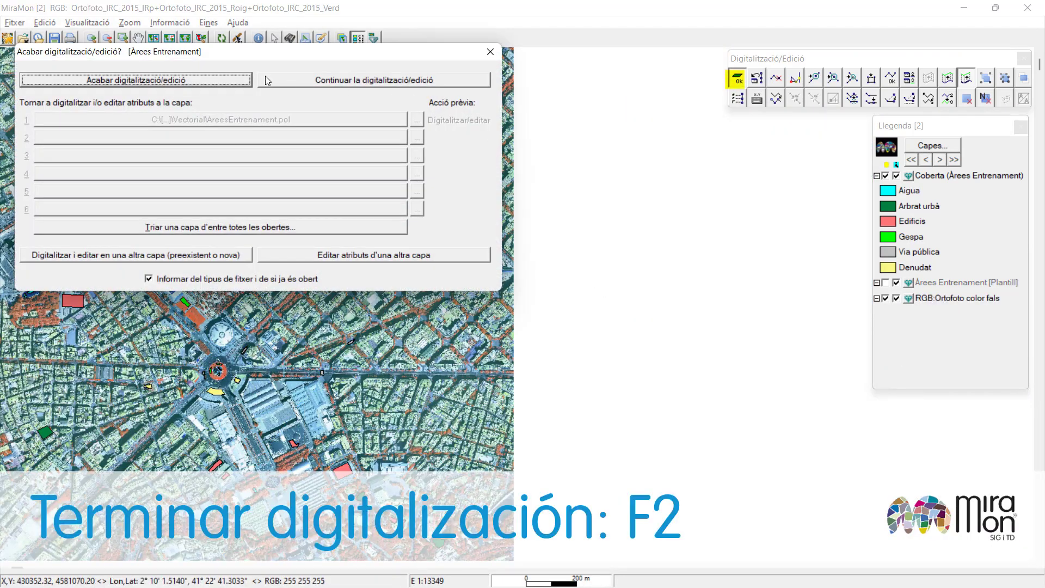
{"action": "left_click", "coordinate": [205, 80]}
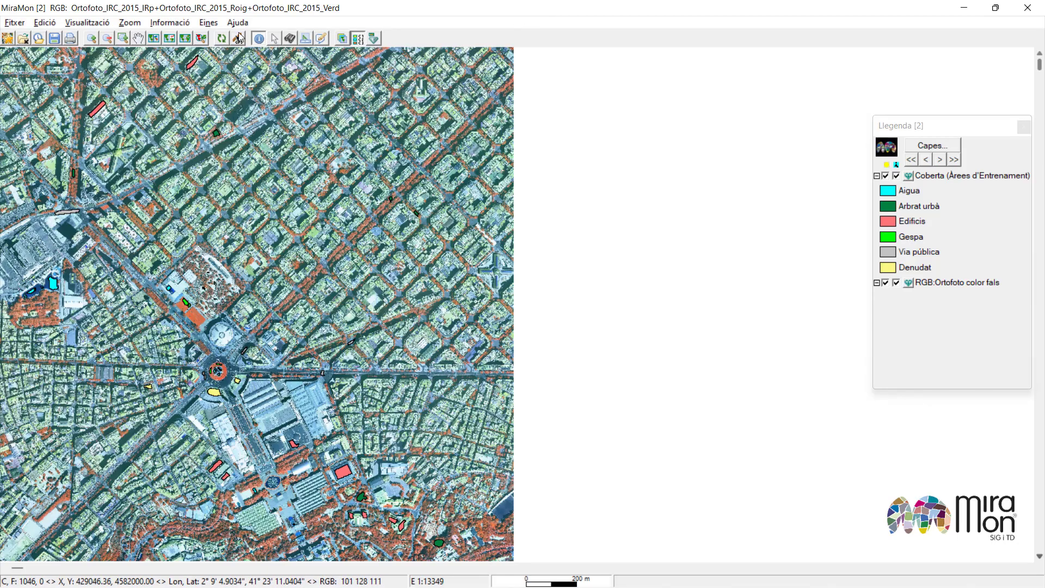
- Rasterize the AreesEntrenament polygons with the area plus central point criterion, taking the output extent from an image band used as pattern file
{"action": "left_click", "coordinate": [211, 24]}
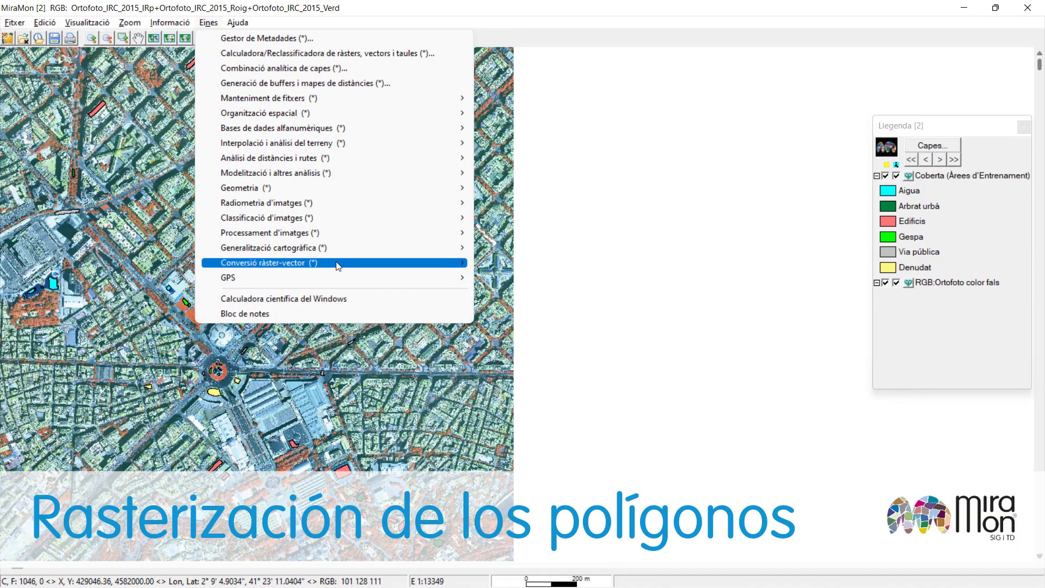
{"action": "mouse_move", "coordinate": [336, 264]}
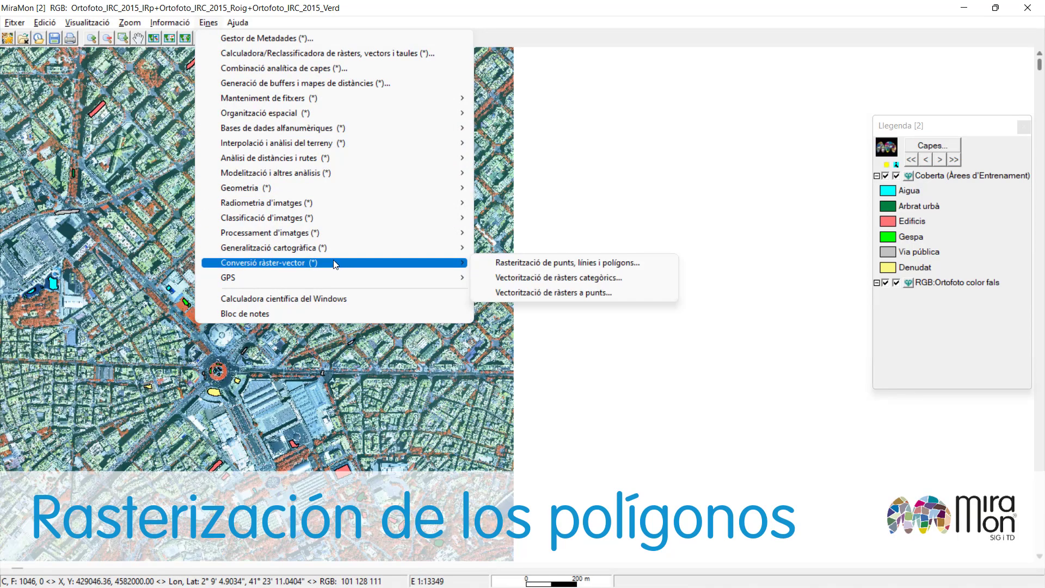
{"action": "left_click", "coordinate": [588, 266]}
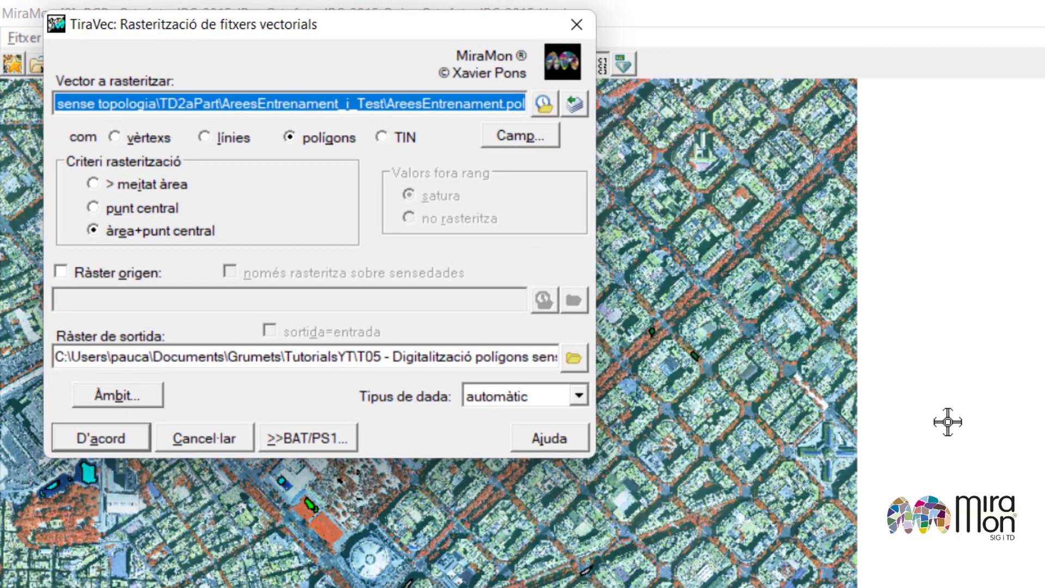
{"action": "left_click", "coordinate": [139, 397]}
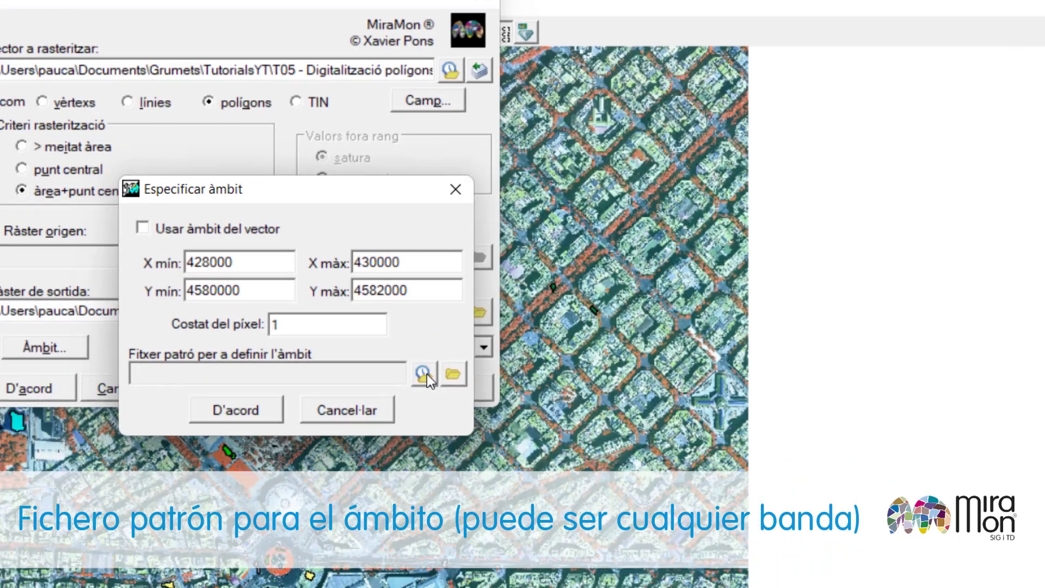
{"action": "left_click", "coordinate": [520, 423]}
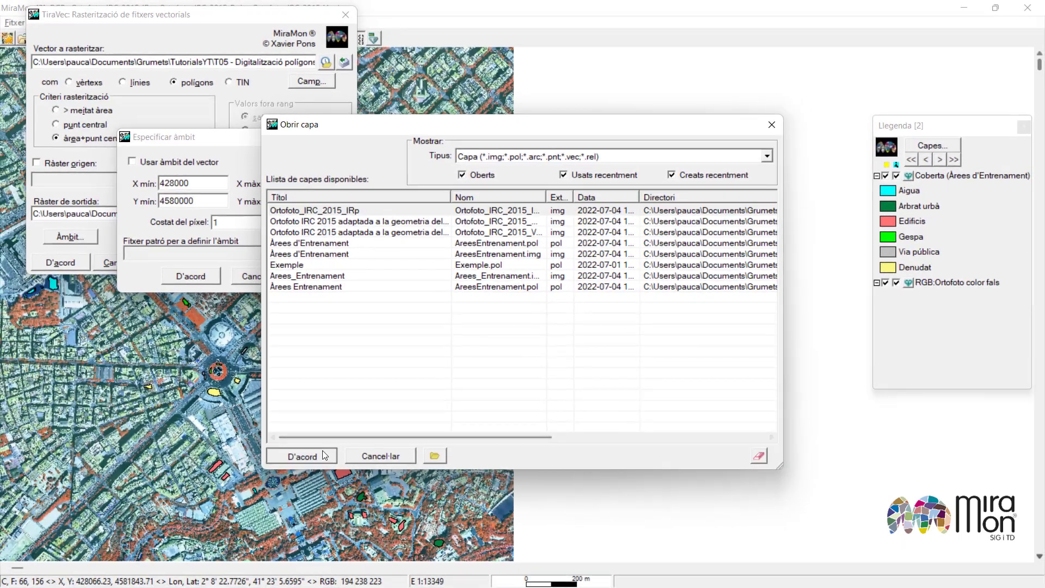
{"action": "double_click", "coordinate": [262, 198]}
{"action": "left_click", "coordinate": [101, 273]}
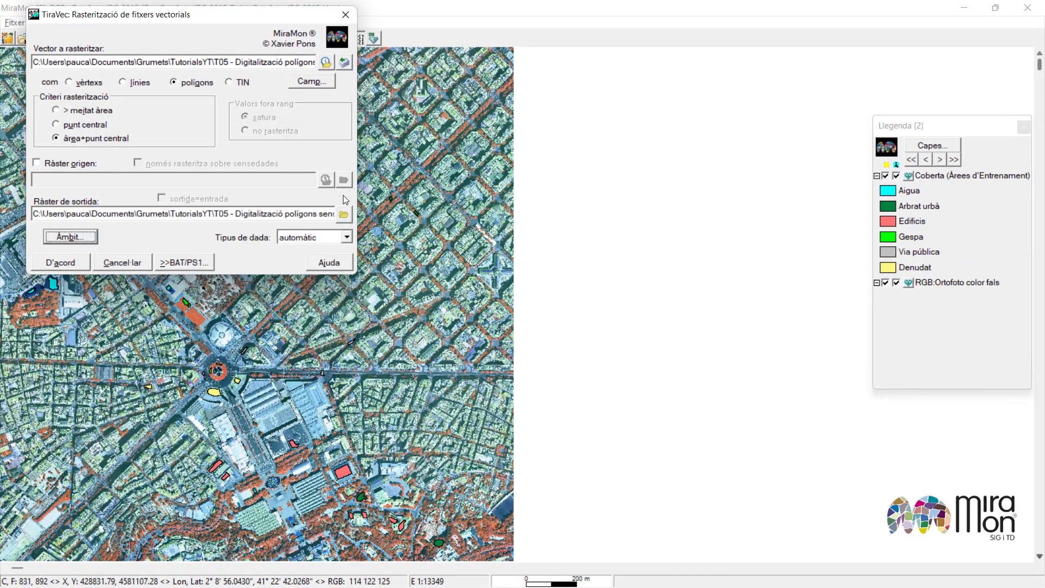
{"action": "left_click", "coordinate": [61, 263]}
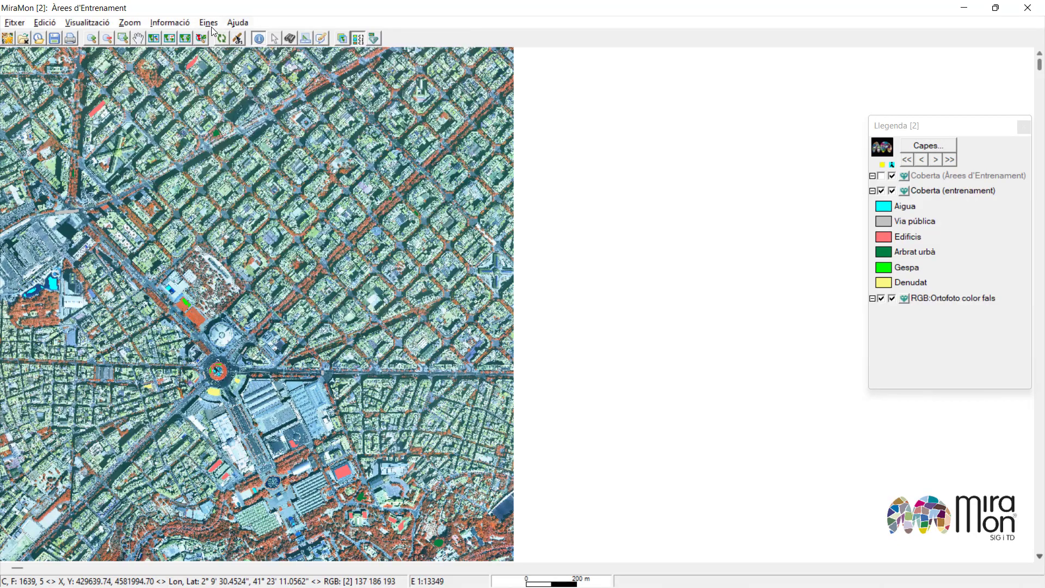
- Calculate the Normalized Difference Vegetation Index (NDVI) from the orthophoto's near-infrared and red bands
{"action": "left_click", "coordinate": [212, 27]}
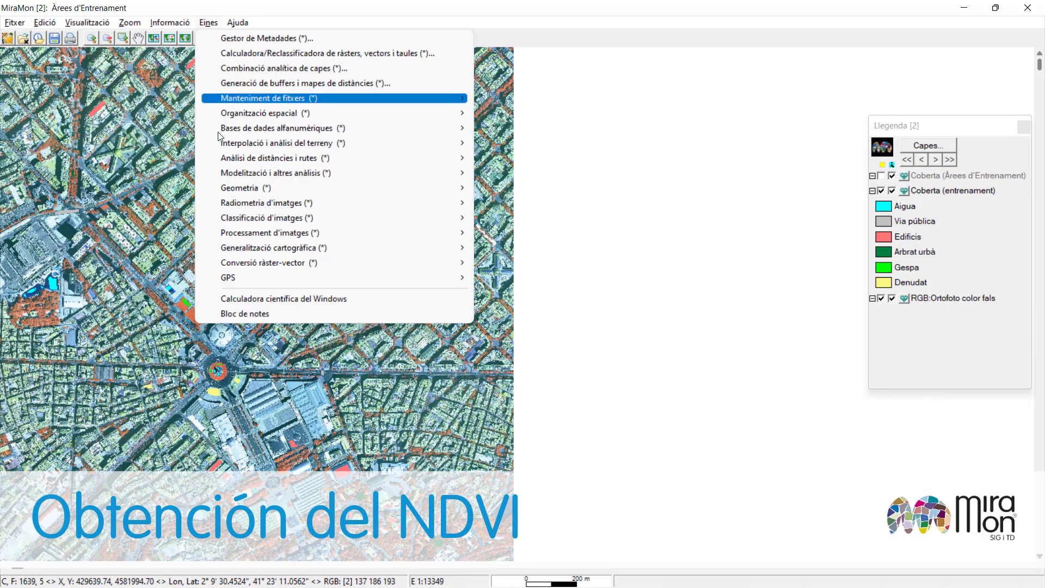
{"action": "mouse_move", "coordinate": [283, 236]}
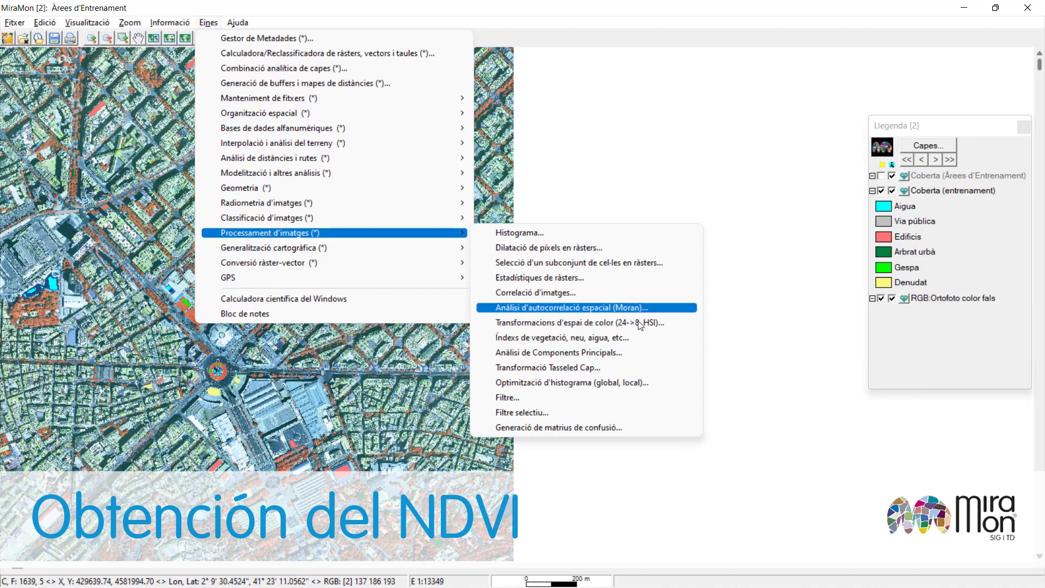
{"action": "left_click", "coordinate": [628, 338]}
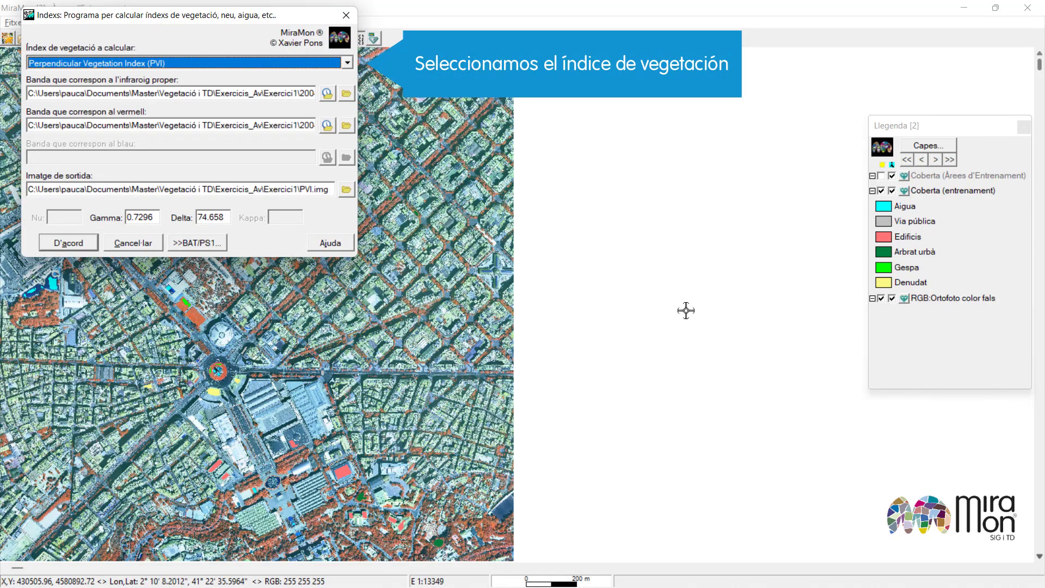
{"action": "left_click", "coordinate": [207, 63]}
{"action": "left_click", "coordinate": [204, 98]}
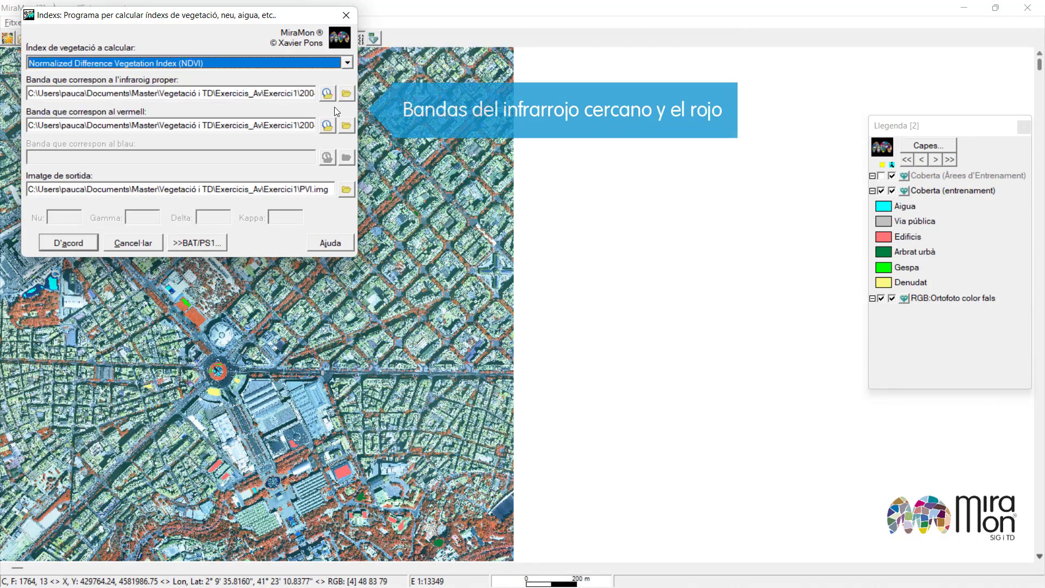
{"action": "left_click", "coordinate": [71, 243]}
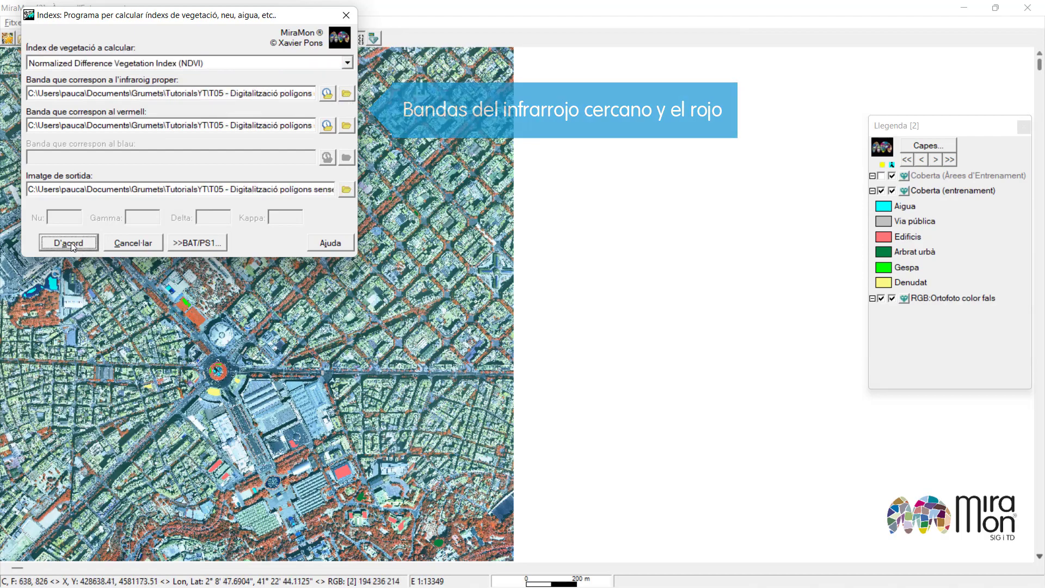
- Assign a colour palette from the MiraMon Paletes folder to the NDVI image
{"action": "left_click", "coordinate": [297, 261]}
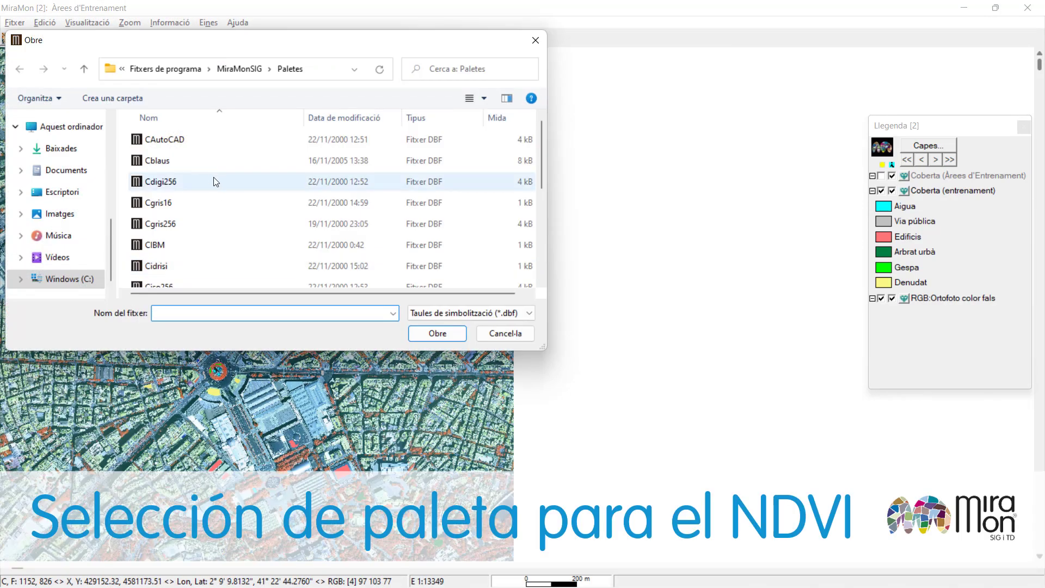
{"action": "scroll", "coordinate": [214, 180], "scroll_direction": "down", "scroll_amount": 3}
{"action": "left_click", "coordinate": [448, 339]}
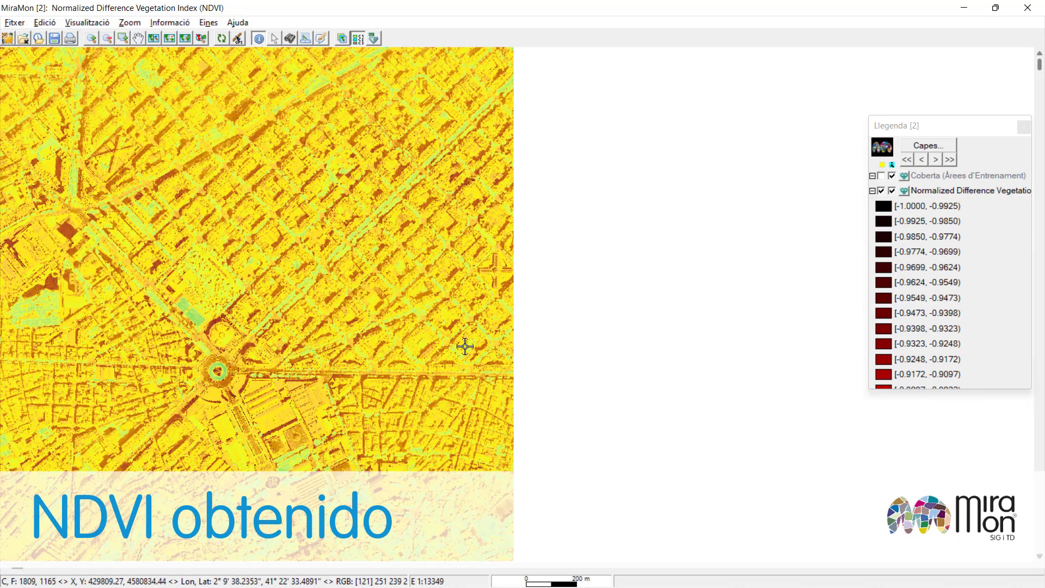
- Start a layer calculation and replace the existing formula with the NDVI layer alone
{"action": "left_click", "coordinate": [211, 23]}
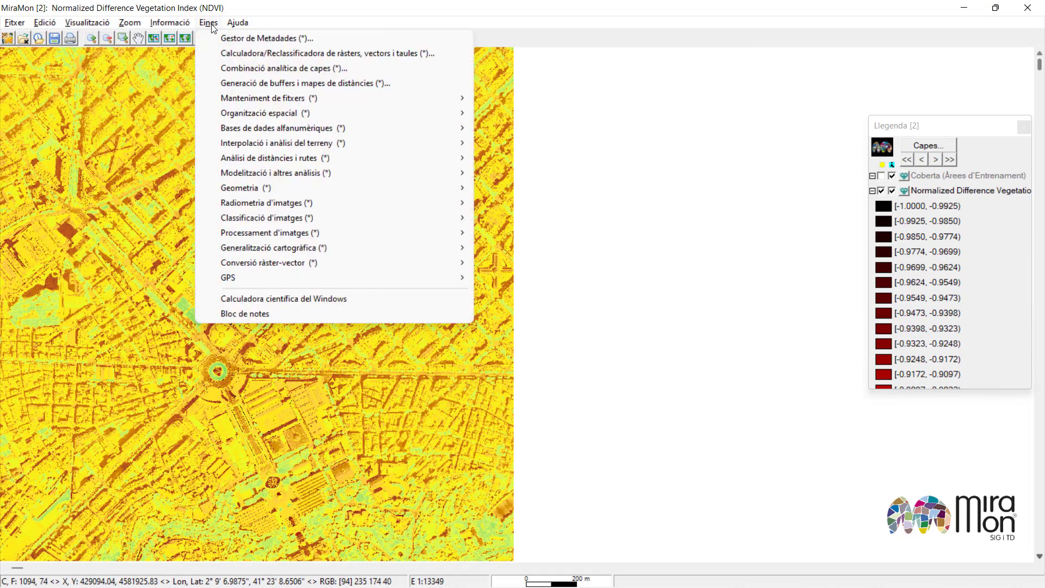
{"action": "left_click", "coordinate": [251, 53]}
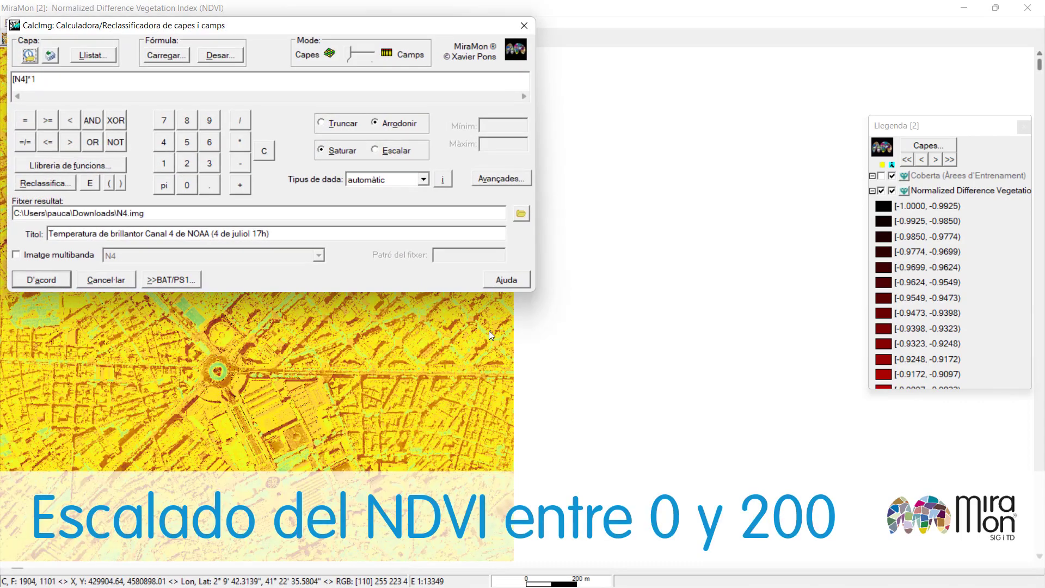
{"action": "left_click_drag", "start_coordinate": [77, 75], "coordinate": [12, 79]}
{"action": "key", "text": "BackSpace"}
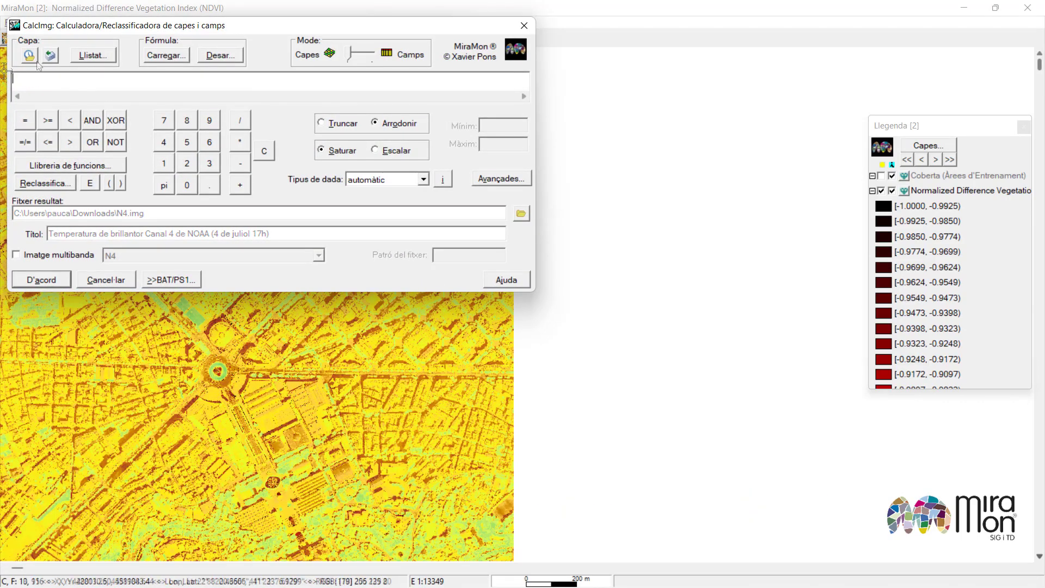
{"action": "left_click", "coordinate": [28, 55]}
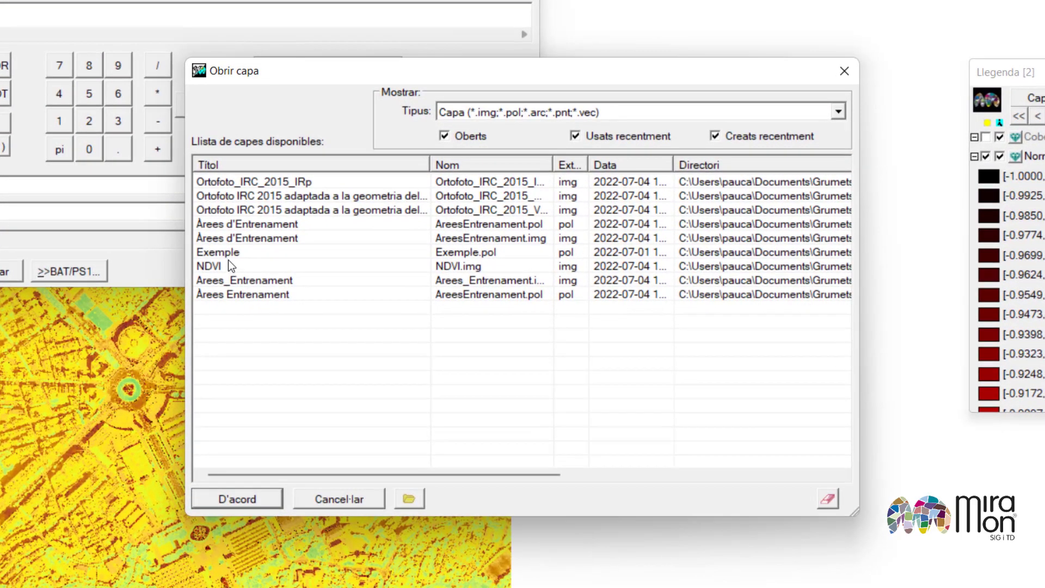
{"action": "double_click", "coordinate": [233, 269]}
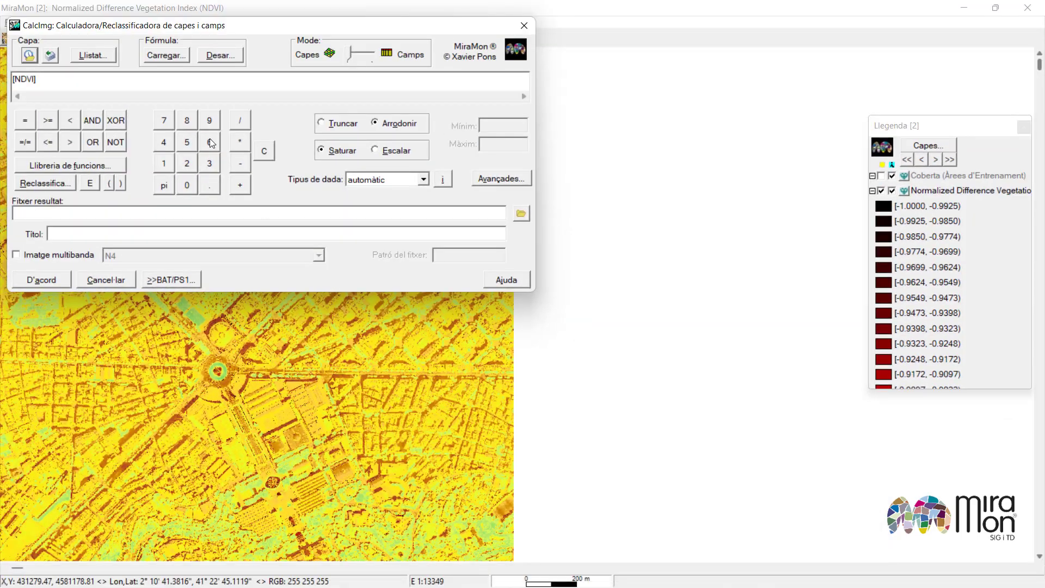
- Scale the calculation result between a minimum of 0 and a maximum of 200, with real as the data type
{"action": "left_click", "coordinate": [381, 150]}
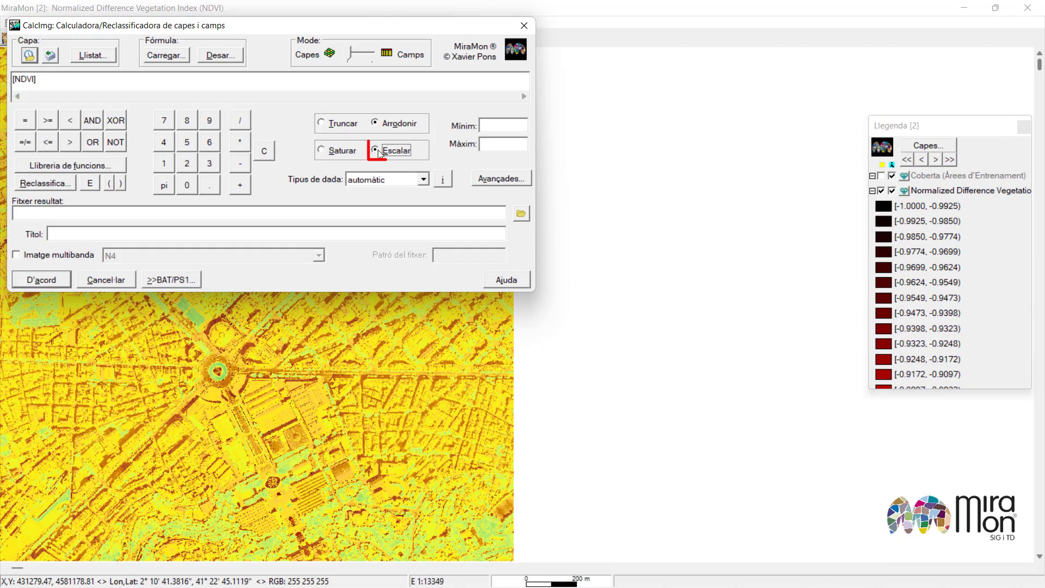
{"action": "left_click", "coordinate": [512, 126]}
{"action": "type", "text": "0"}
{"action": "left_click", "coordinate": [423, 179]}
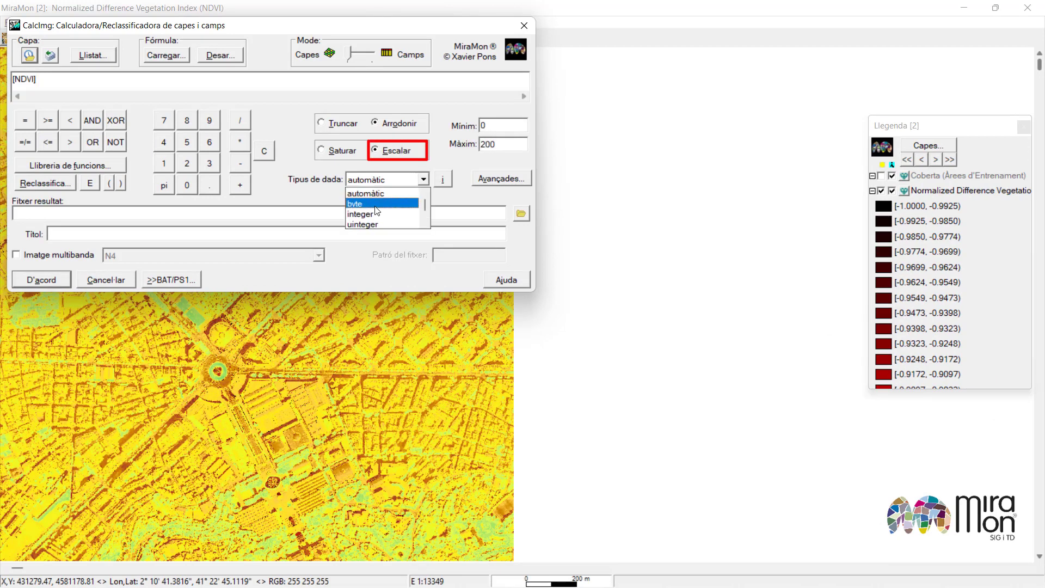
{"action": "left_click", "coordinate": [381, 225]}
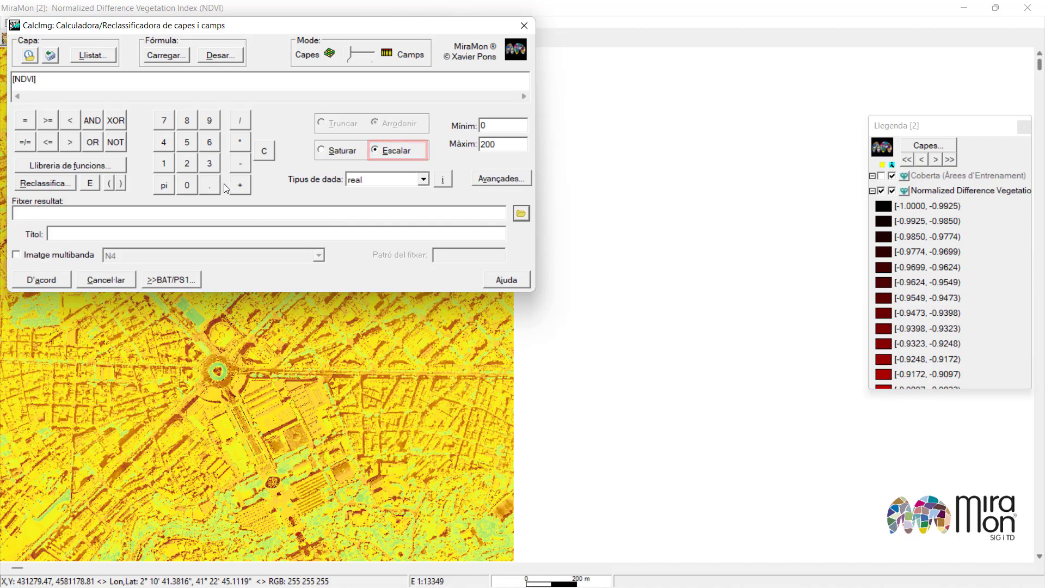
- Name the output raster NDVI_escalat in the Taller folder and run the calculation
{"action": "left_click", "coordinate": [521, 213]}
{"action": "type", "text": "NDVI_escalat"}
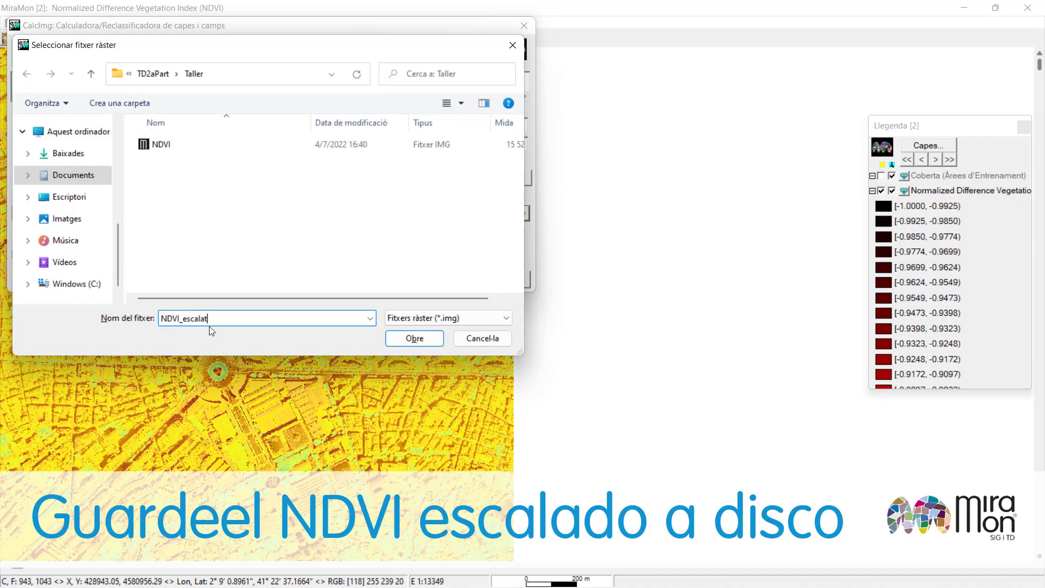
{"action": "key", "text": "Return"}
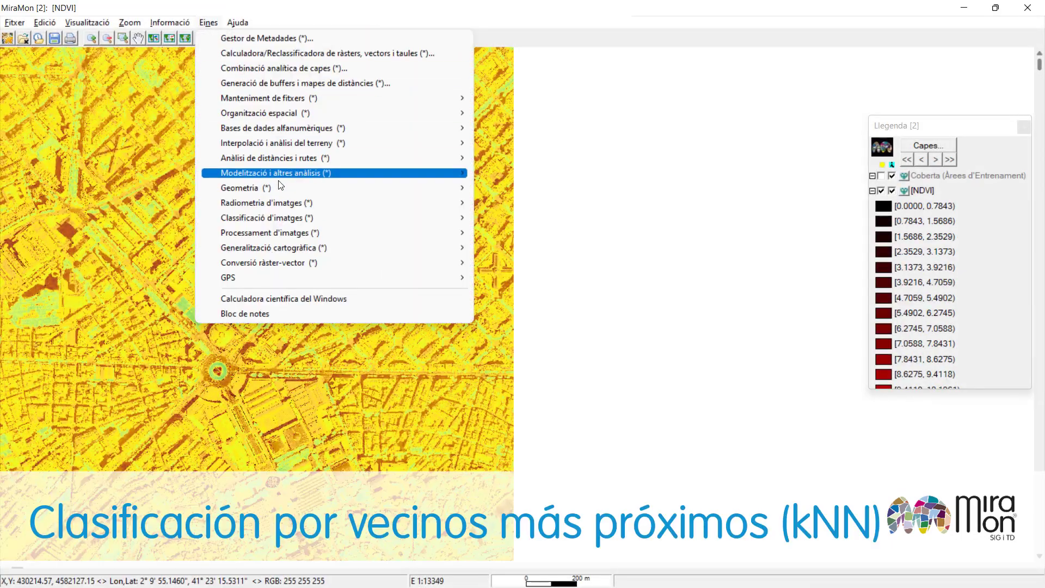
- Set up a kNN classification whose source variable list holds the elevation model, three orthophoto bands and NDVI_escalat, saving the list as Llista_kNN
{"action": "mouse_move", "coordinate": [303, 220]}
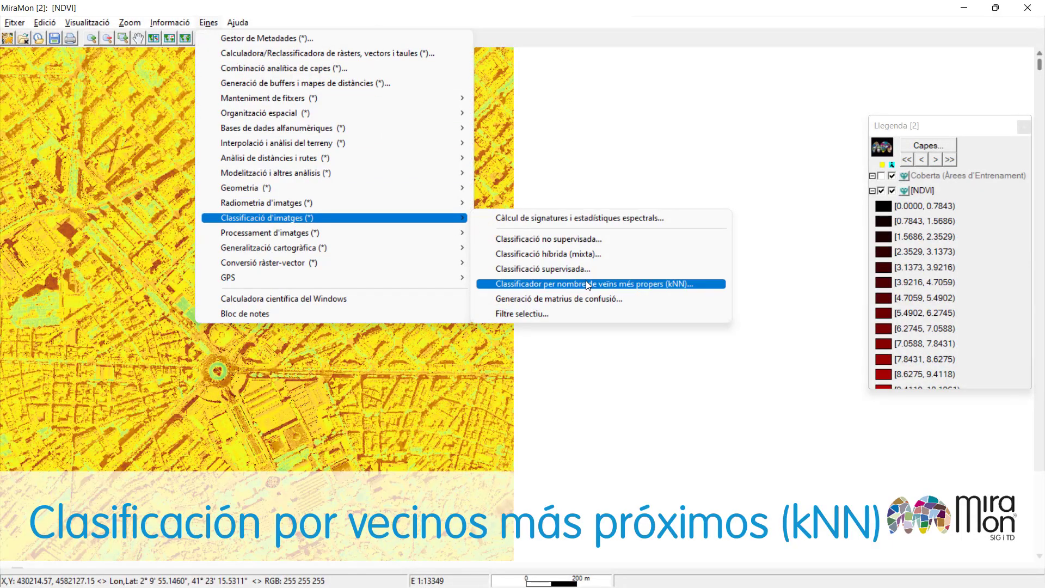
{"action": "left_click", "coordinate": [586, 281]}
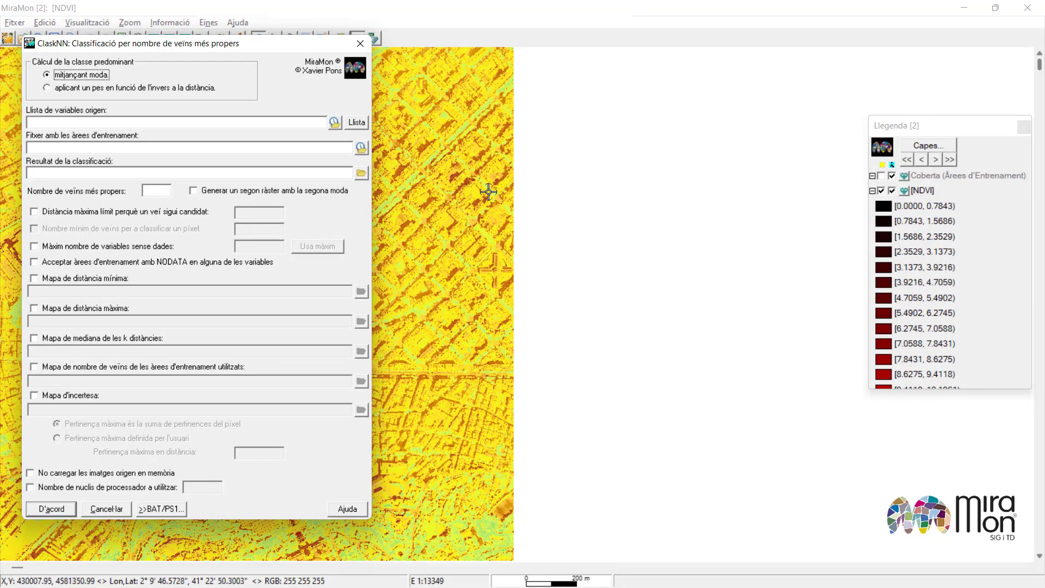
{"action": "left_click", "coordinate": [357, 123]}
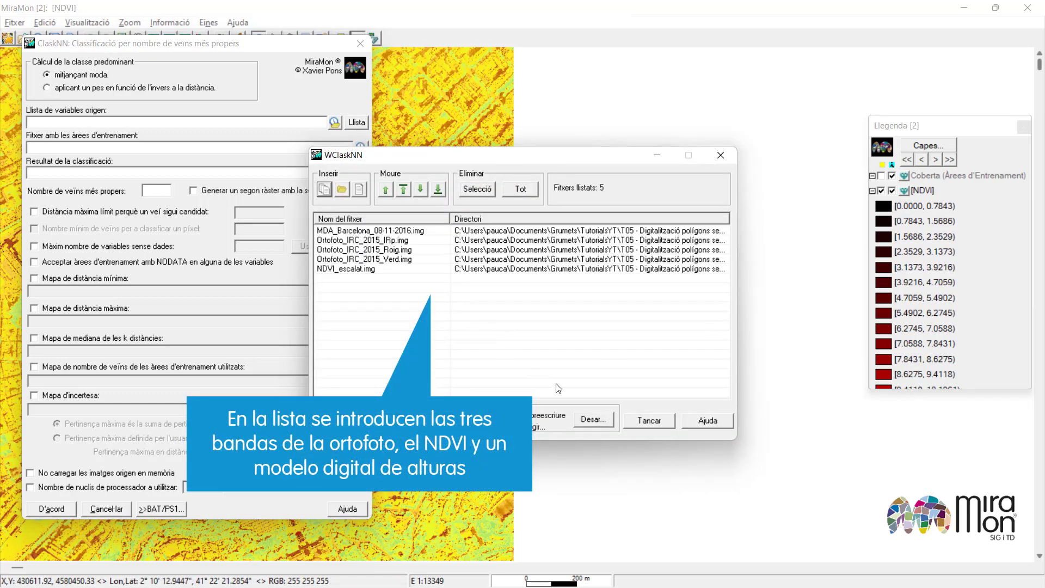
{"action": "left_click", "coordinate": [580, 421]}
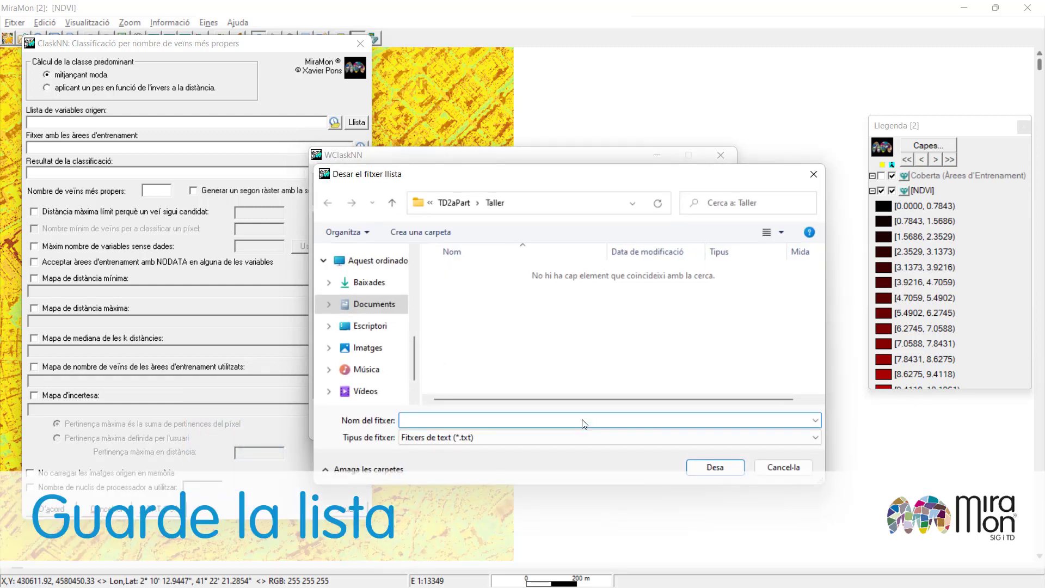
{"action": "type", "text": "Llista_kNN"}
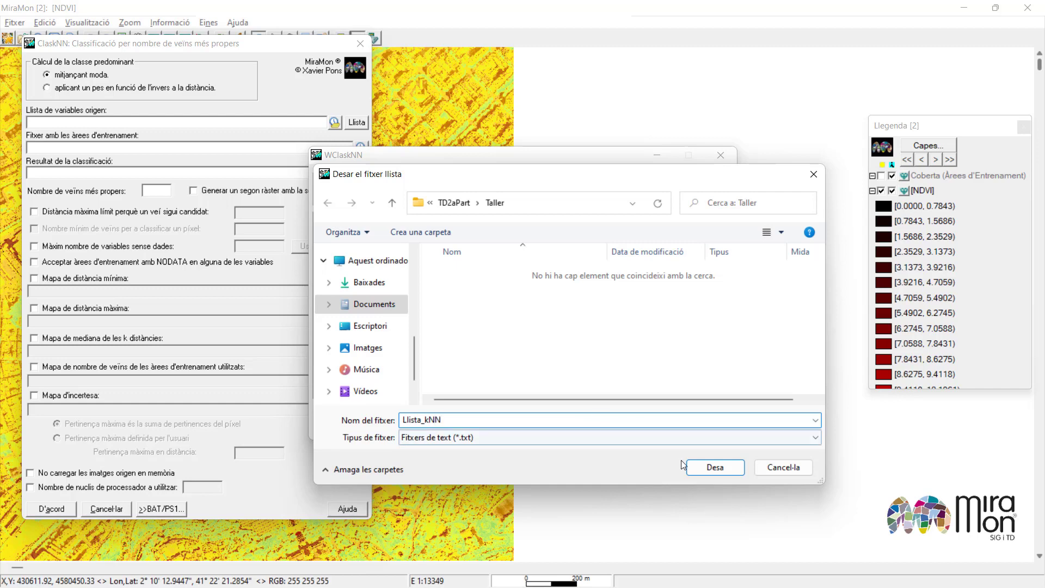
{"action": "left_click", "coordinate": [710, 467]}
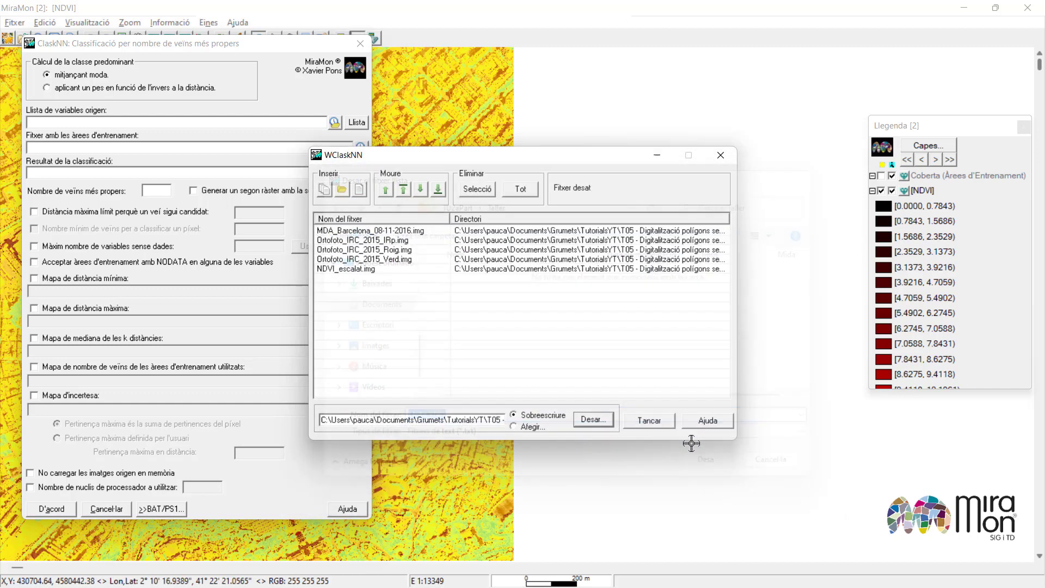
{"action": "left_click", "coordinate": [650, 420]}
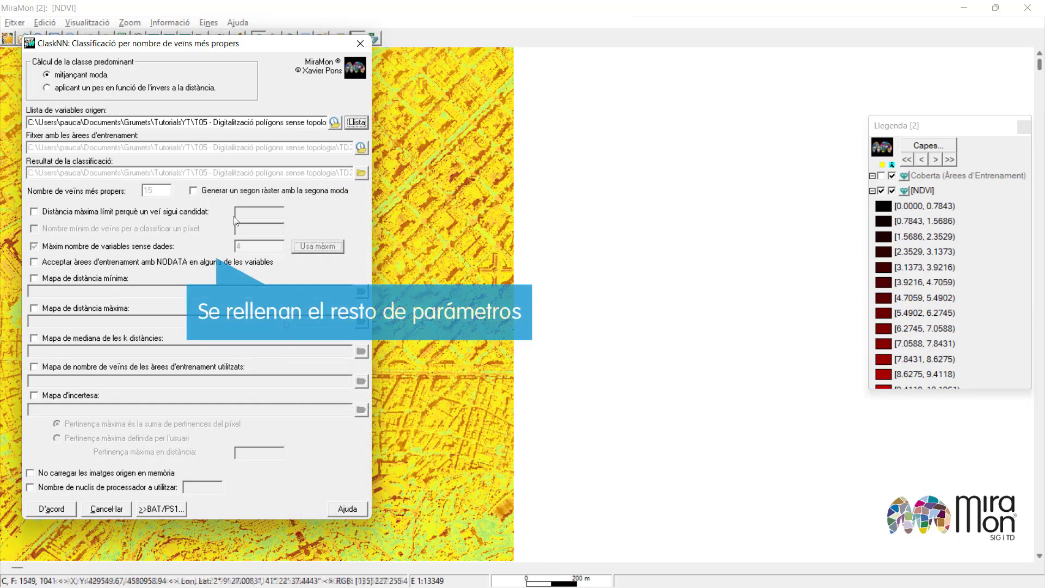
- Run the kNN classification with 15 nearest neighbours and at most 4 variables without data, and close the result's zoom control
{"action": "left_click", "coordinate": [64, 510]}
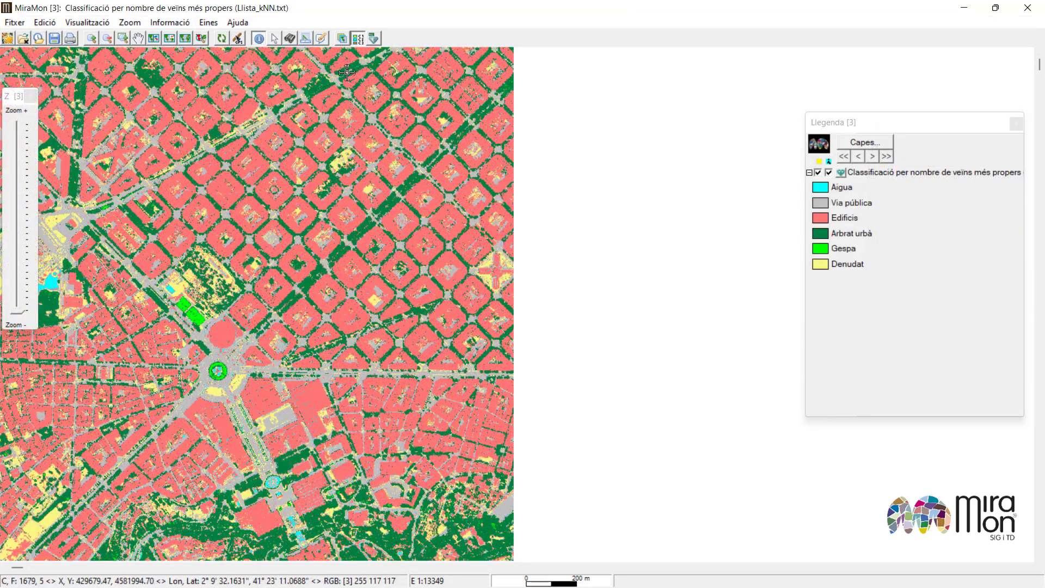
{"action": "left_click", "coordinate": [31, 95]}
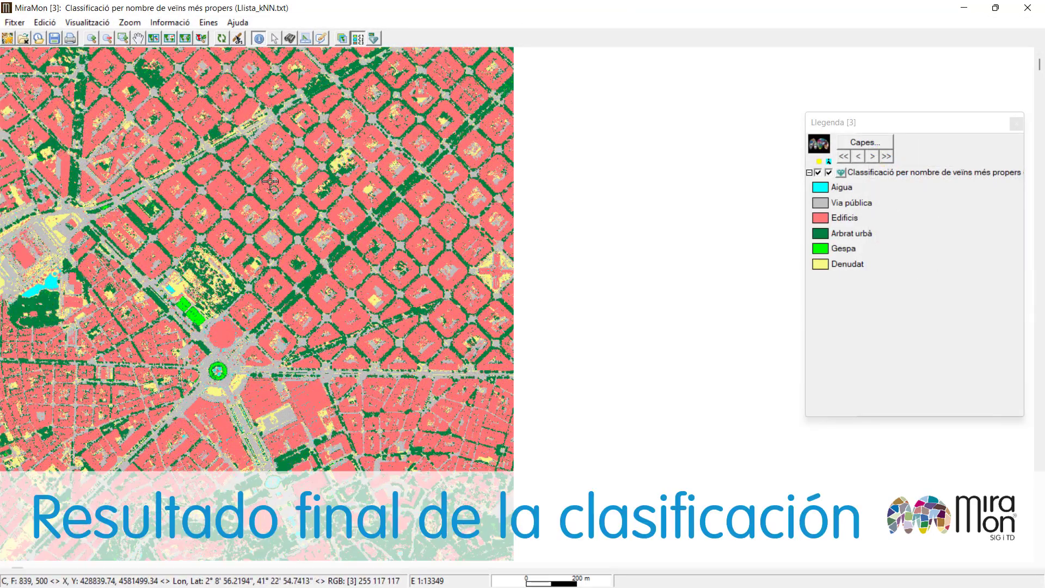